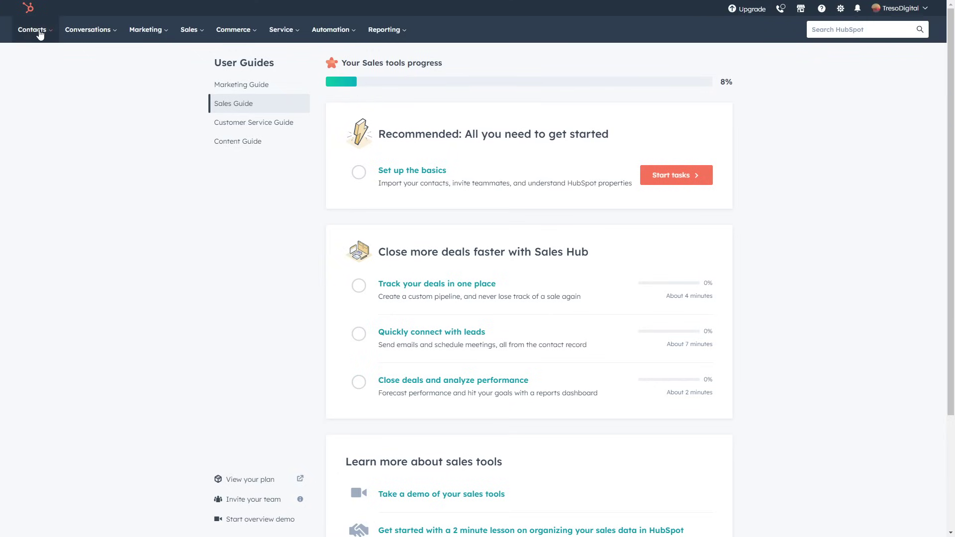
Open the contacts list and look over the blank form for creating a contact, closing it without entering anything.
mouse_move(32, 31)
left_click(38, 60)
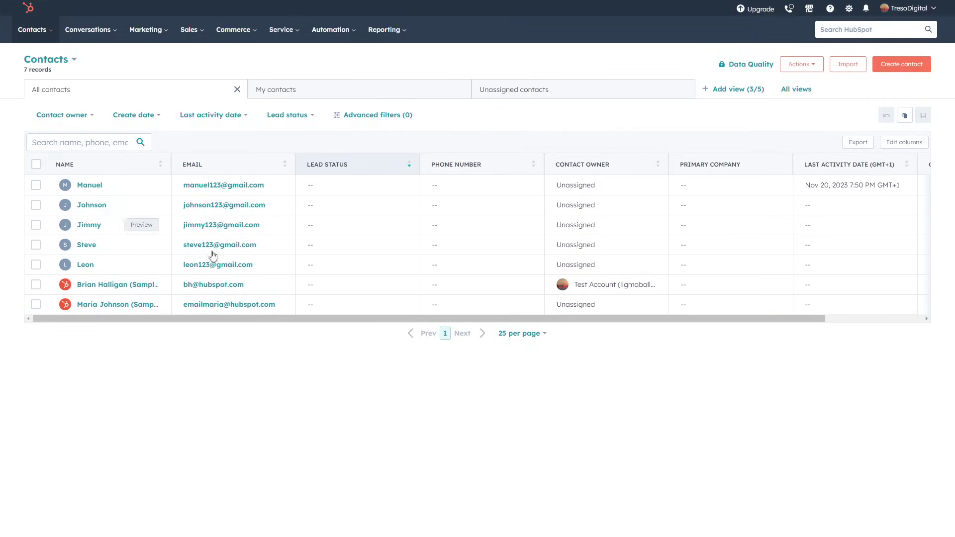
left_click(902, 64)
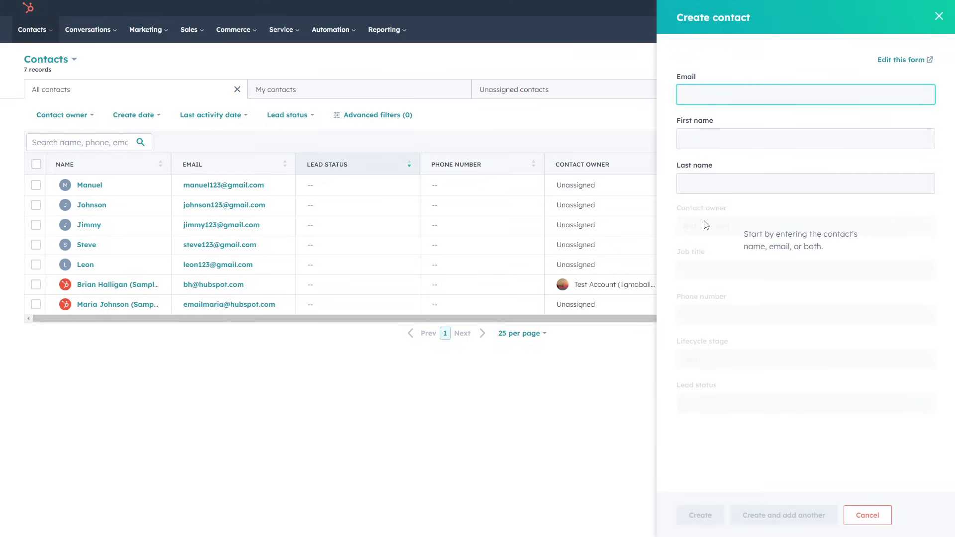
left_click(681, 227)
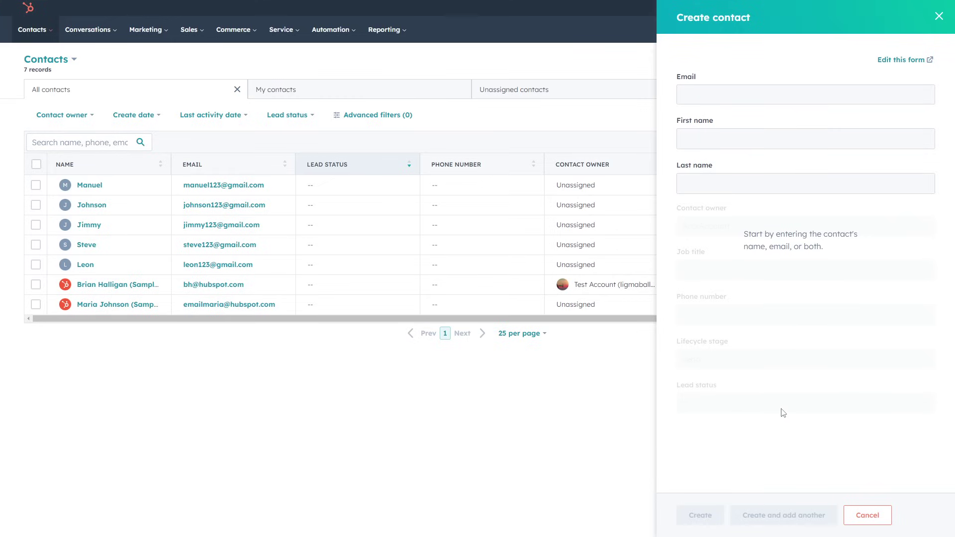
left_click(867, 516)
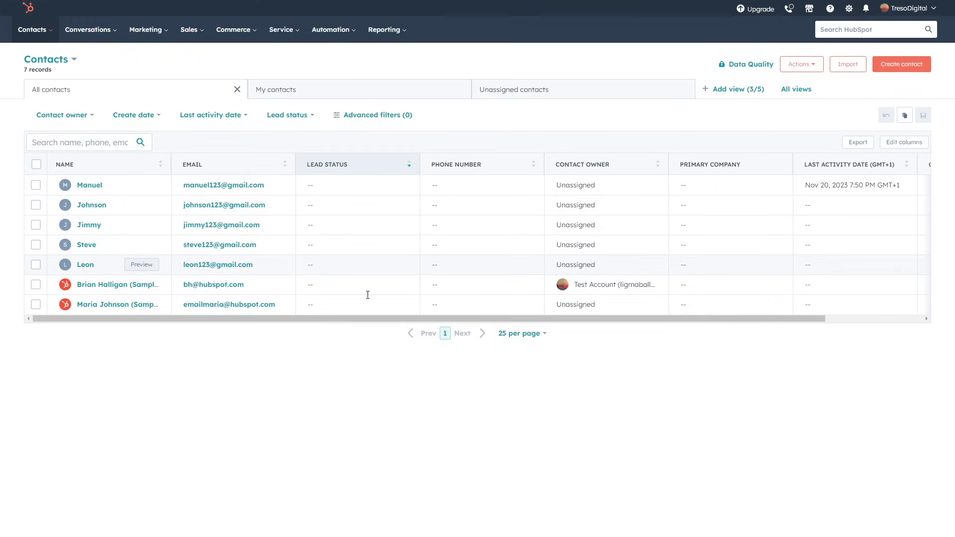
Review the contact import options and past imports, and return to the contacts list.
left_click(848, 65)
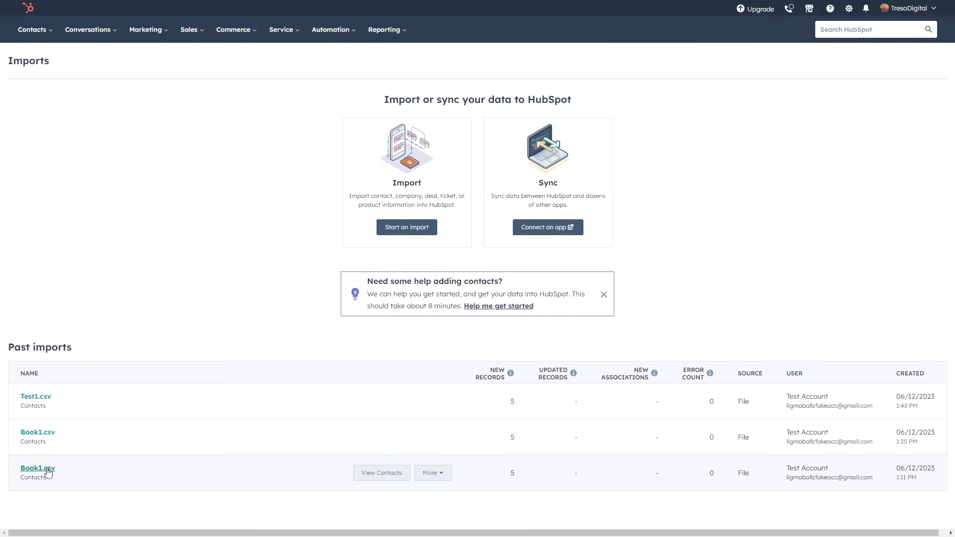
mouse_move(34, 31)
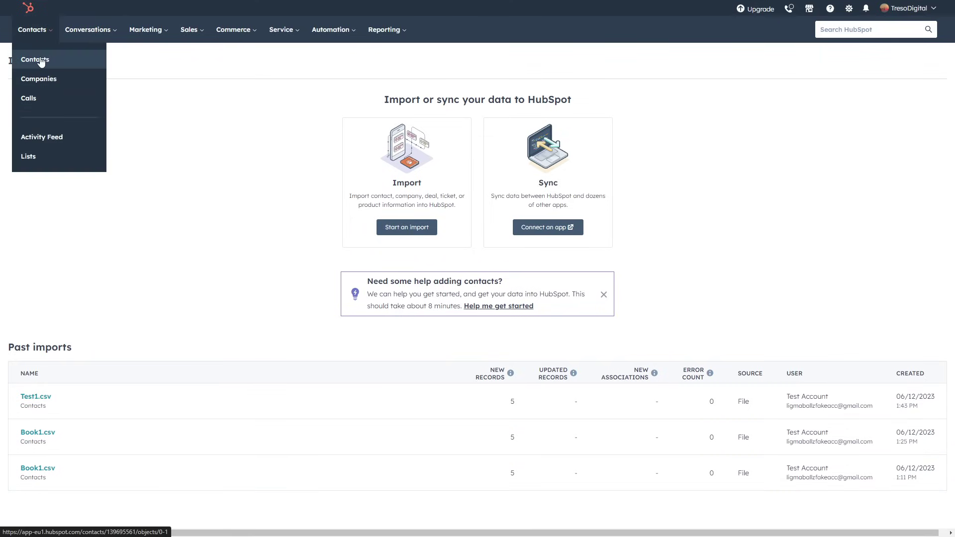
left_click(42, 59)
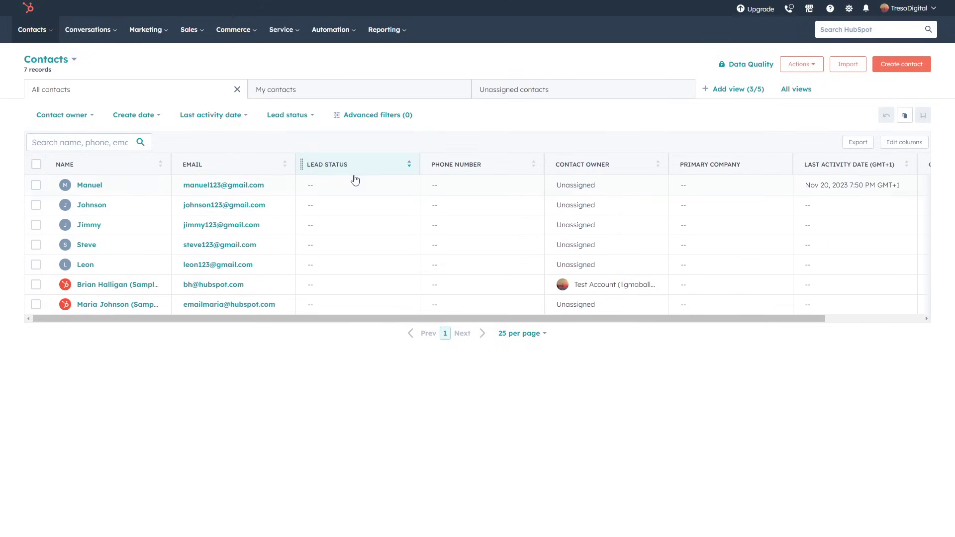
Look at the lead status options for the first listed contact without choosing one.
left_click(331, 188)
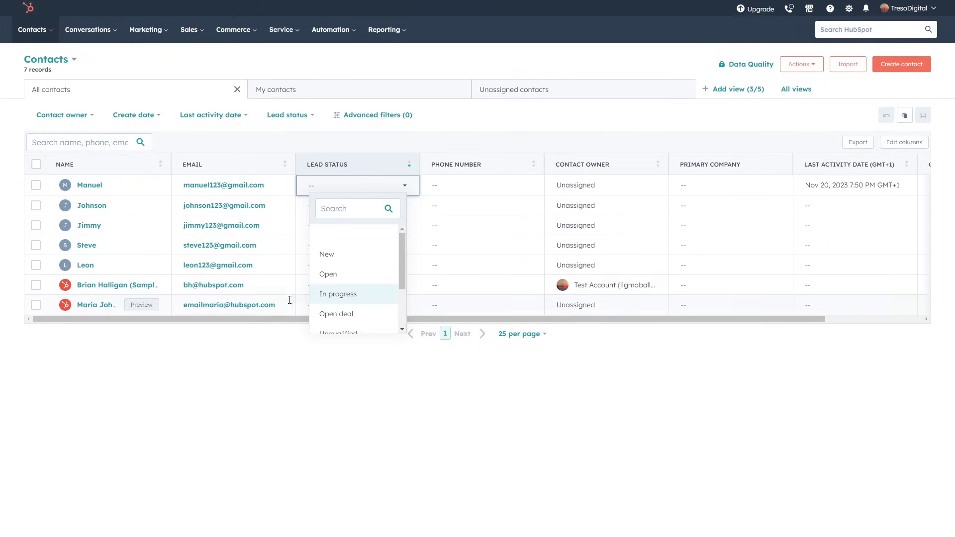
left_click(244, 357)
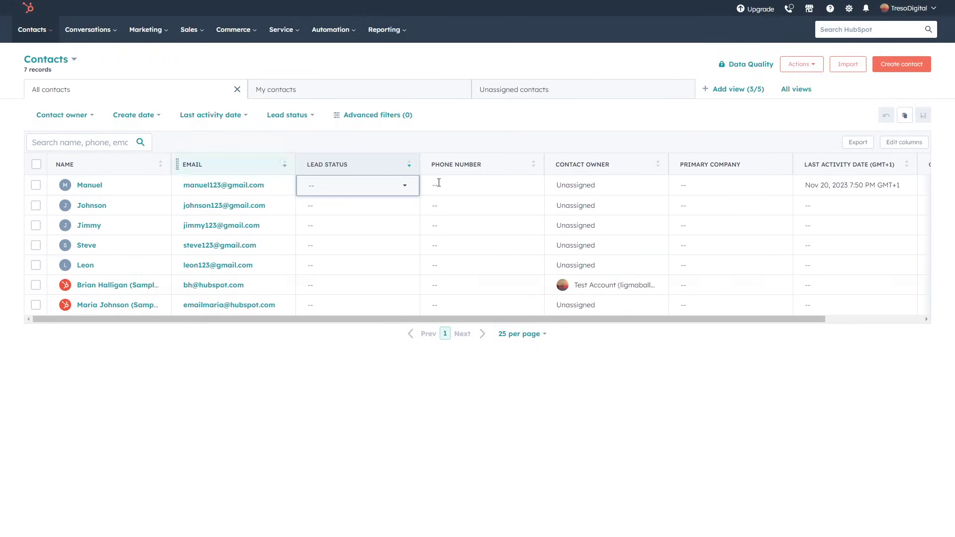
Open the companies list and look through the fields of the blank company creation form, closing it without creating a company.
left_click(41, 36)
left_click(24, 82)
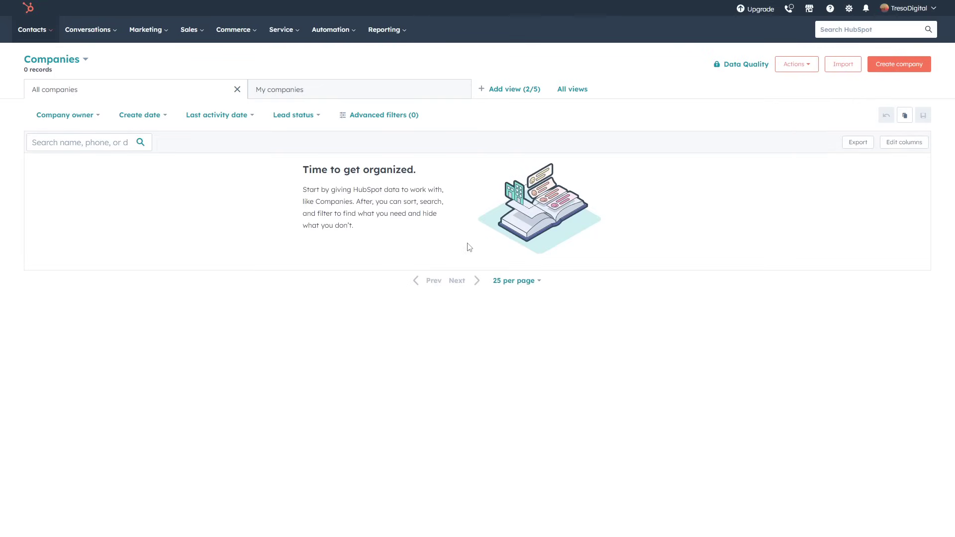
left_click(906, 68)
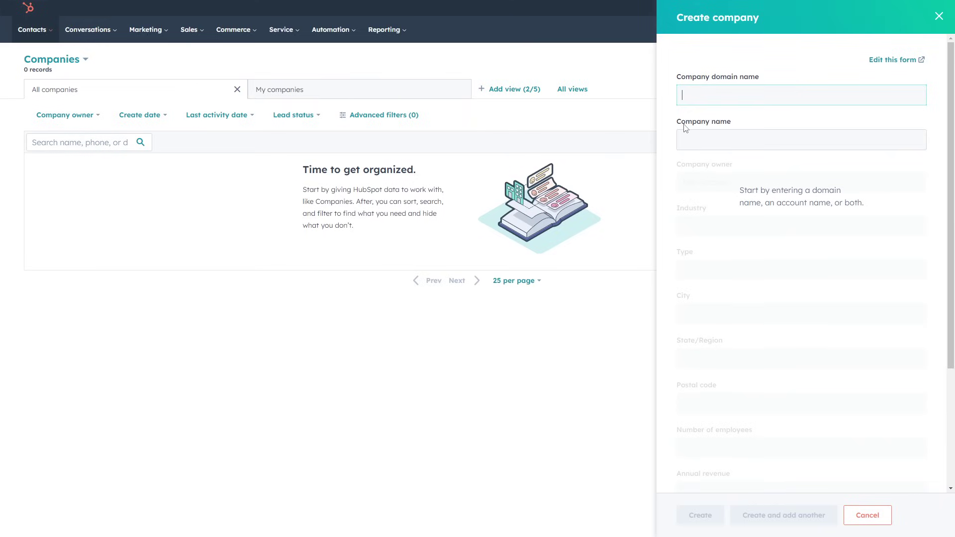
scroll(716, 219, "down", 3)
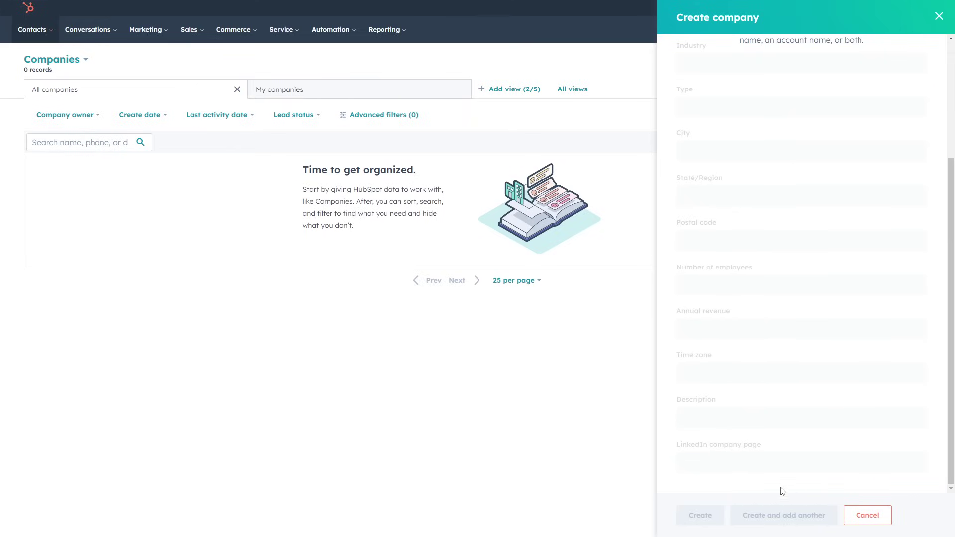
left_click(868, 516)
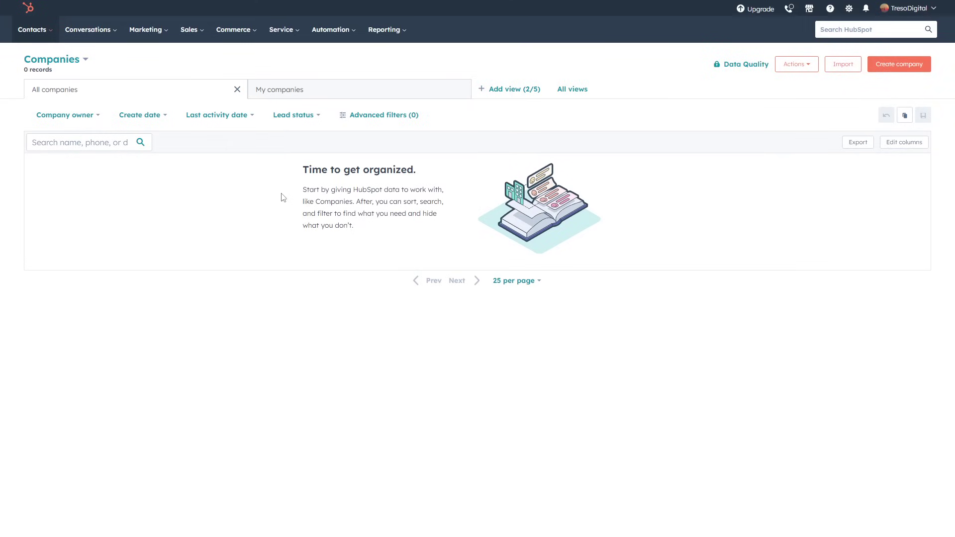
Go to the lists overview and start creating a new list.
left_click(35, 30)
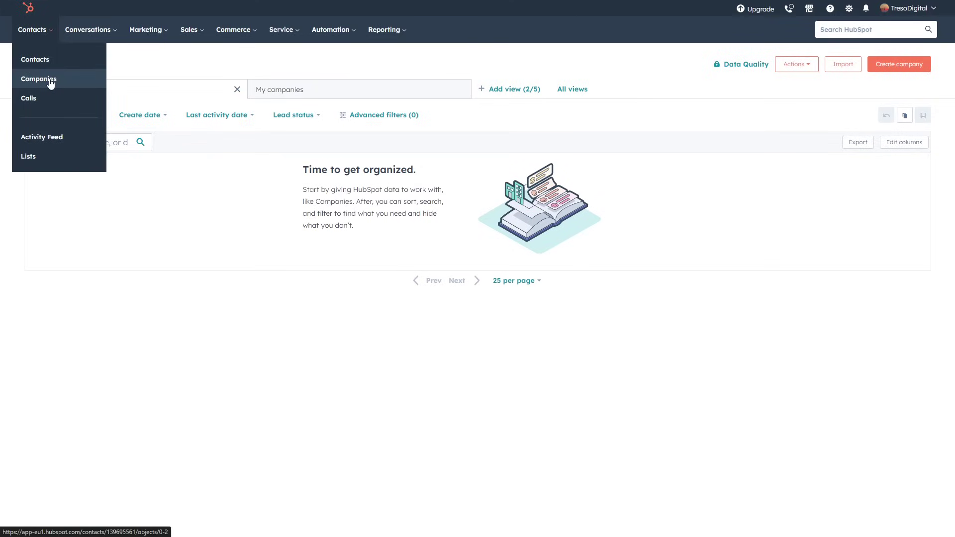
left_click(31, 156)
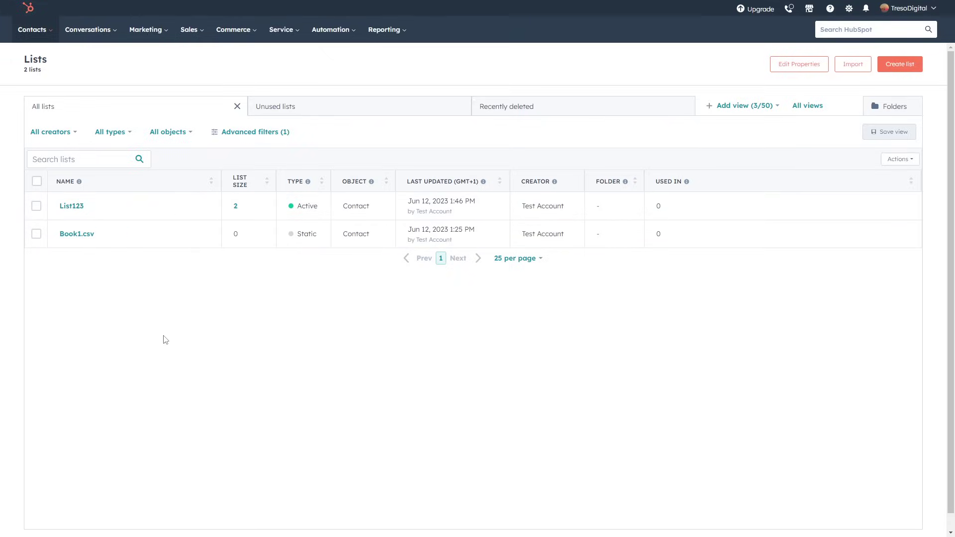
left_click(900, 64)
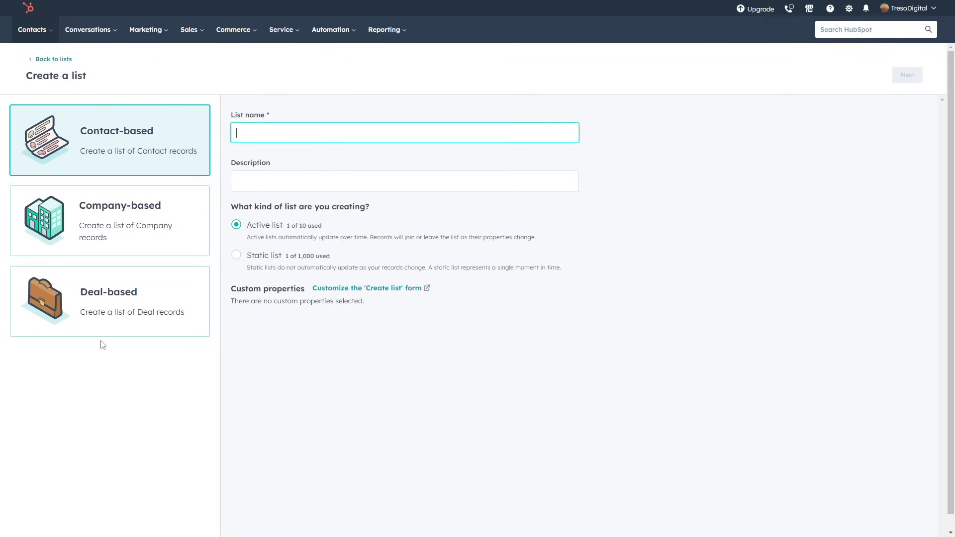
Set up a contact-based active list named Emaillist#1 and continue to its filter setup.
left_click(91, 141)
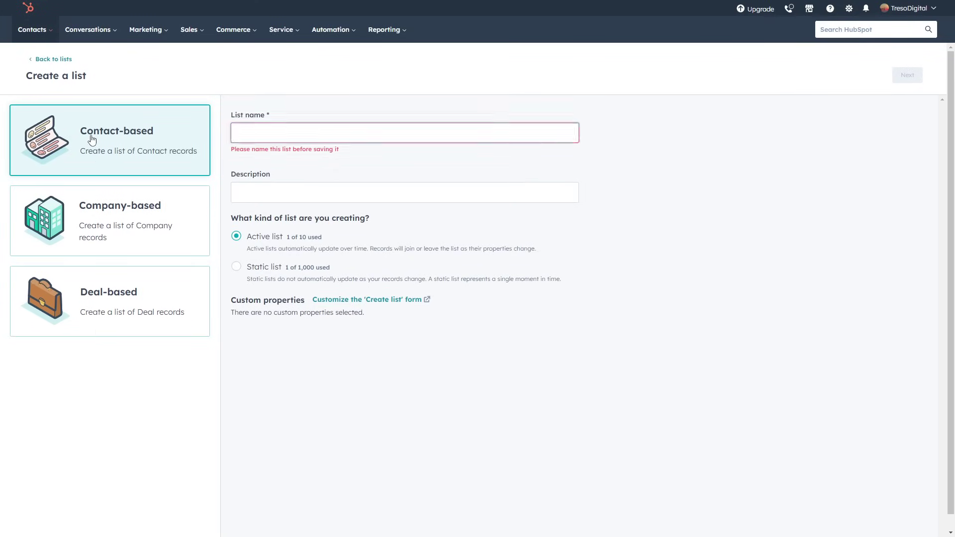
mouse_move(36, 33)
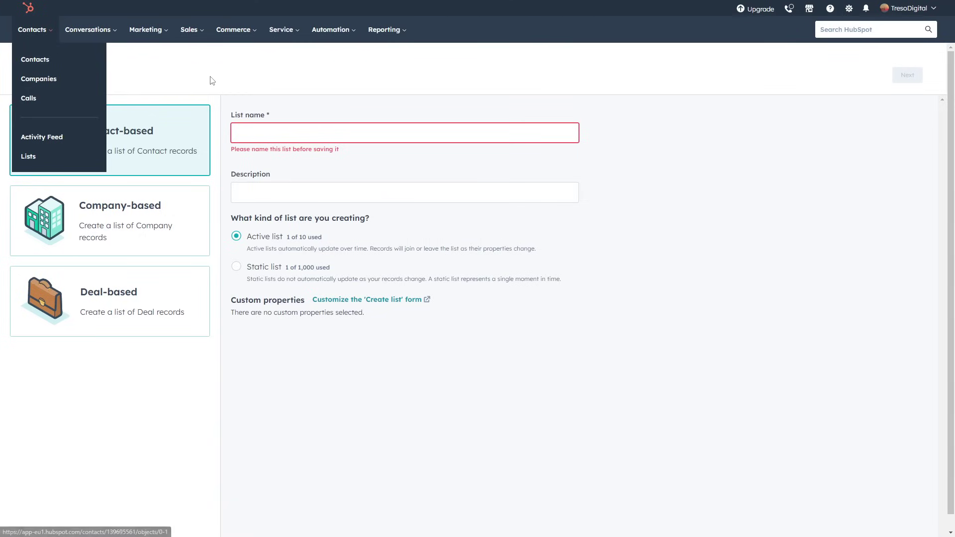
left_click(279, 134)
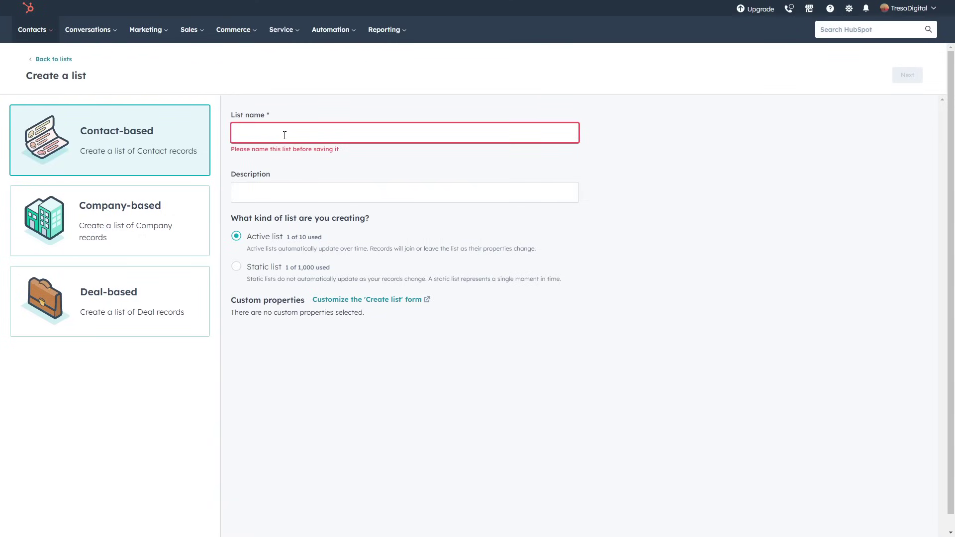
type("Emaillist#1")
left_click(267, 187)
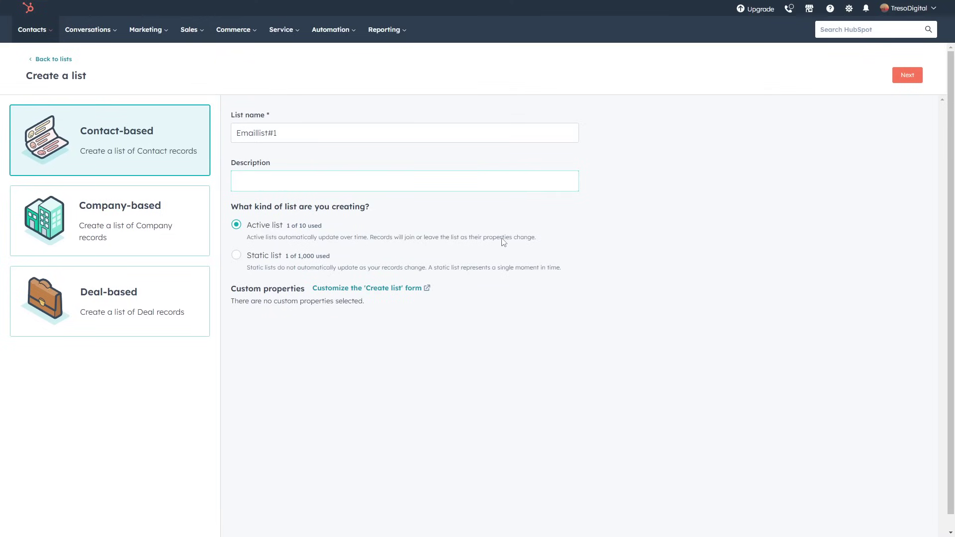
left_click(908, 75)
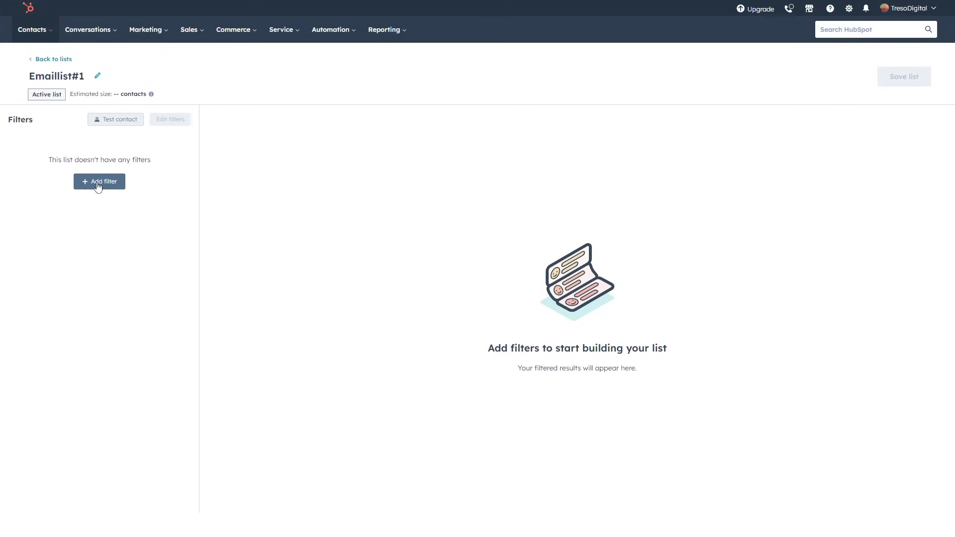
Browse the contact properties available as filters for the active list, and leave the page without saving the list.
left_click(98, 182)
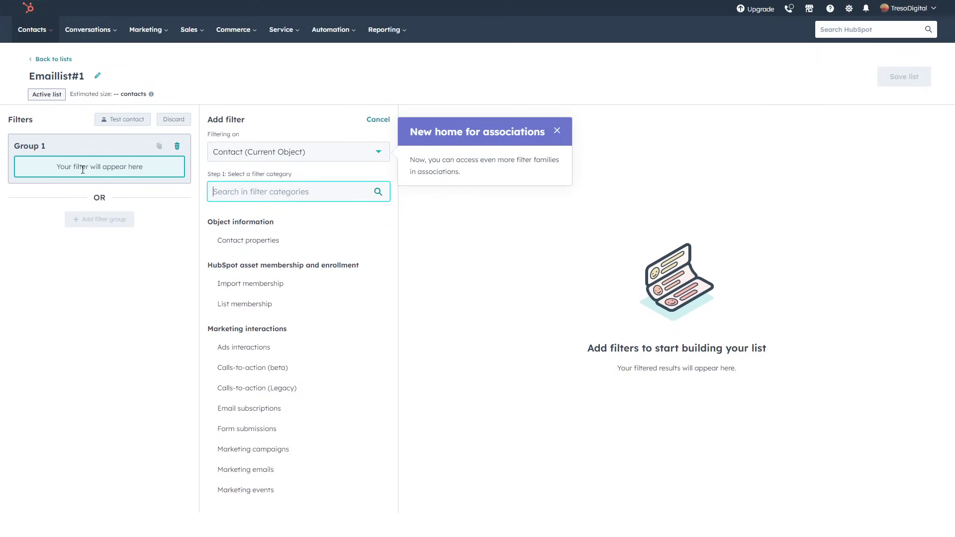
left_click_drag(60, 168, 113, 168)
left_click(138, 169)
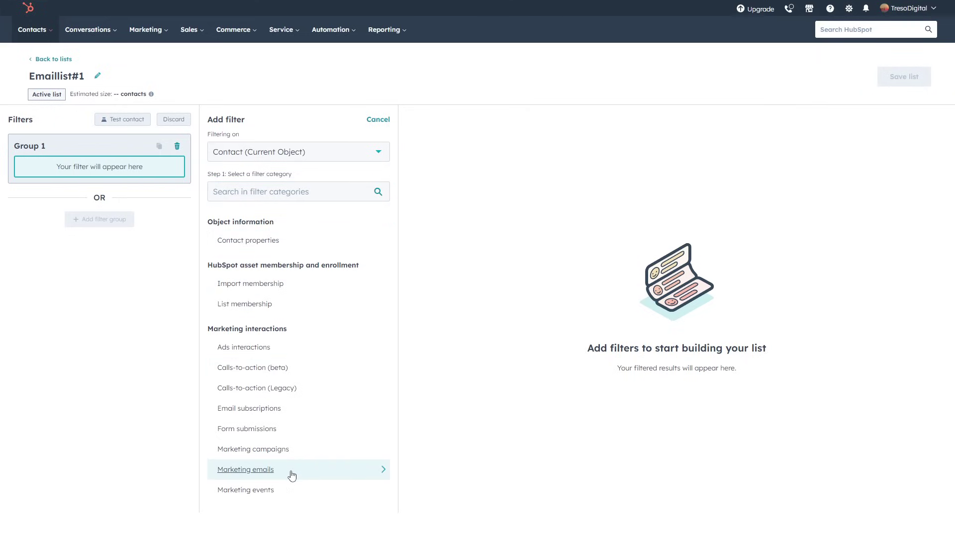
left_click(313, 243)
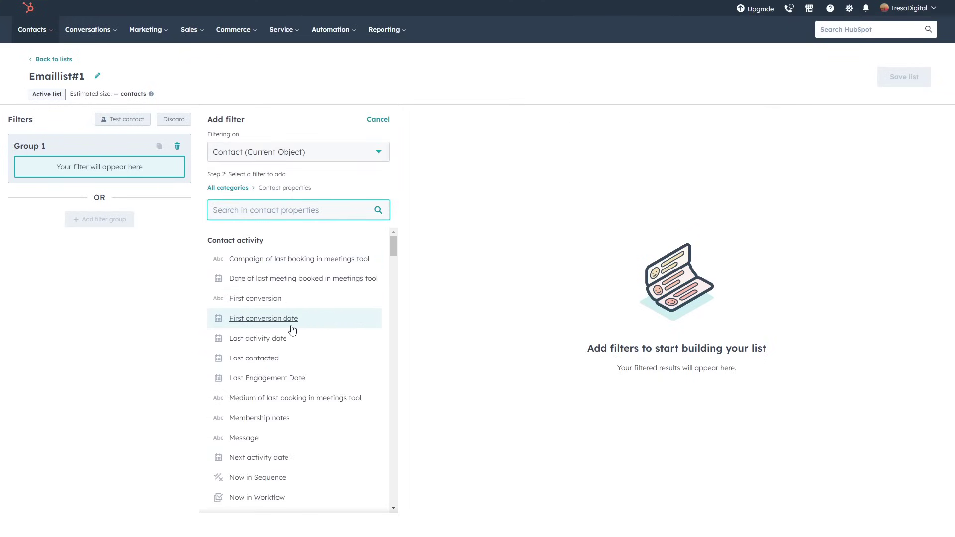
scroll(292, 330, "down", 7)
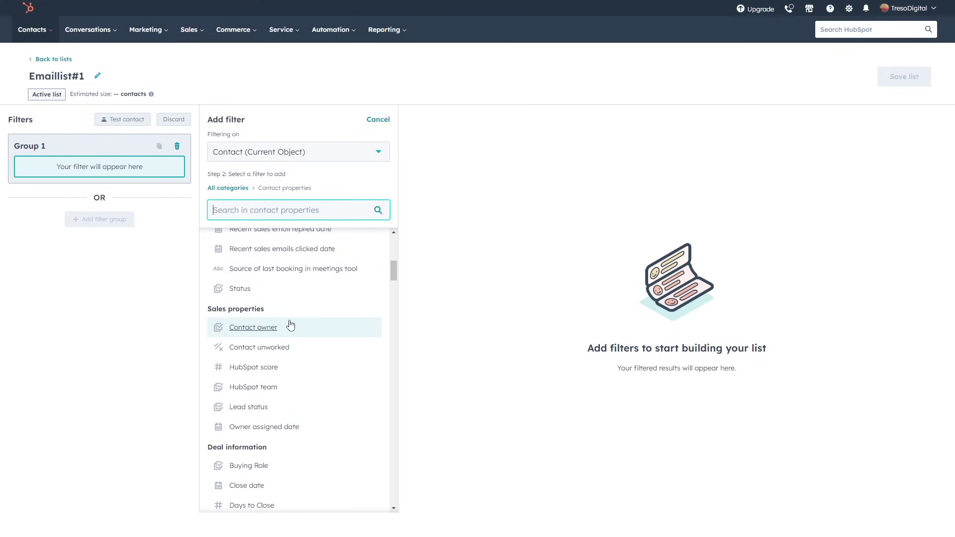
scroll(291, 328, "down", 9)
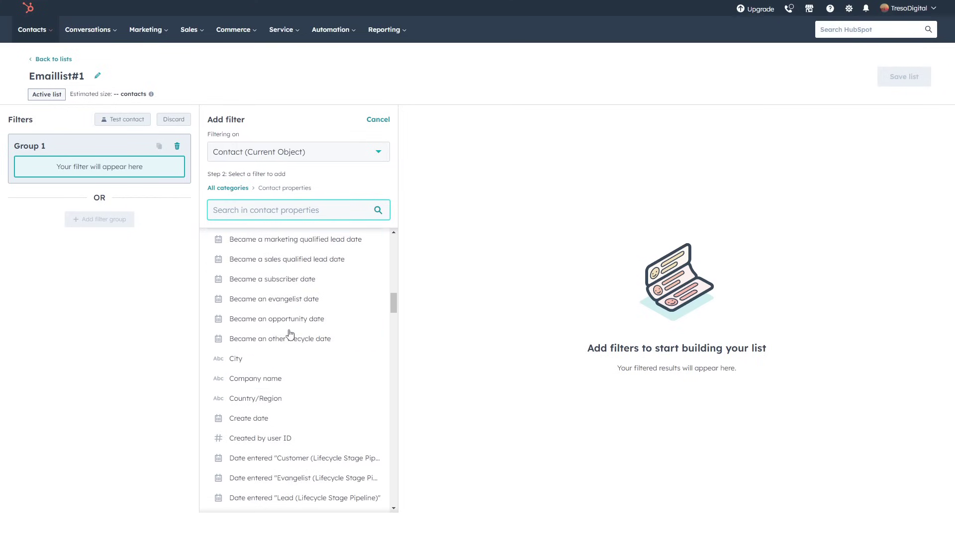
scroll(291, 334, "down", 5)
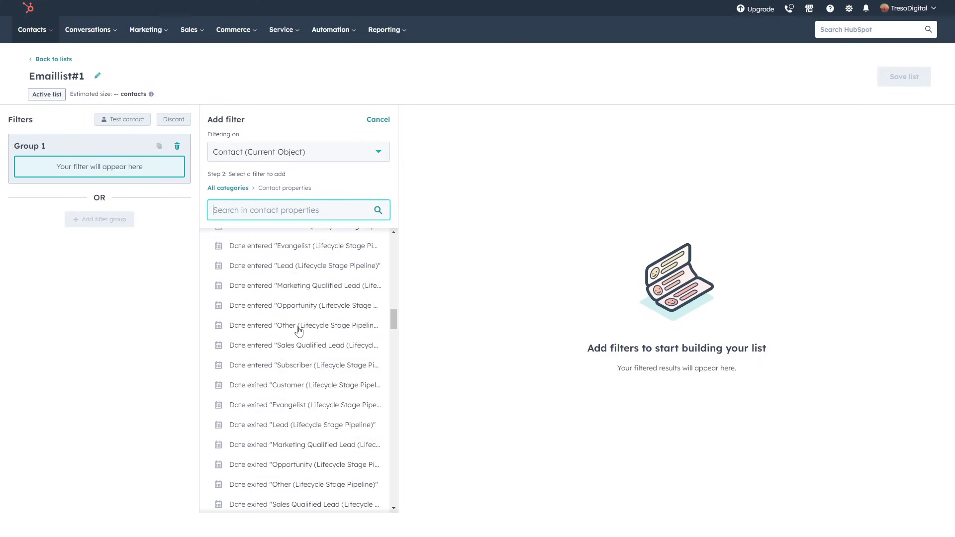
left_click(49, 61)
left_click(433, 119)
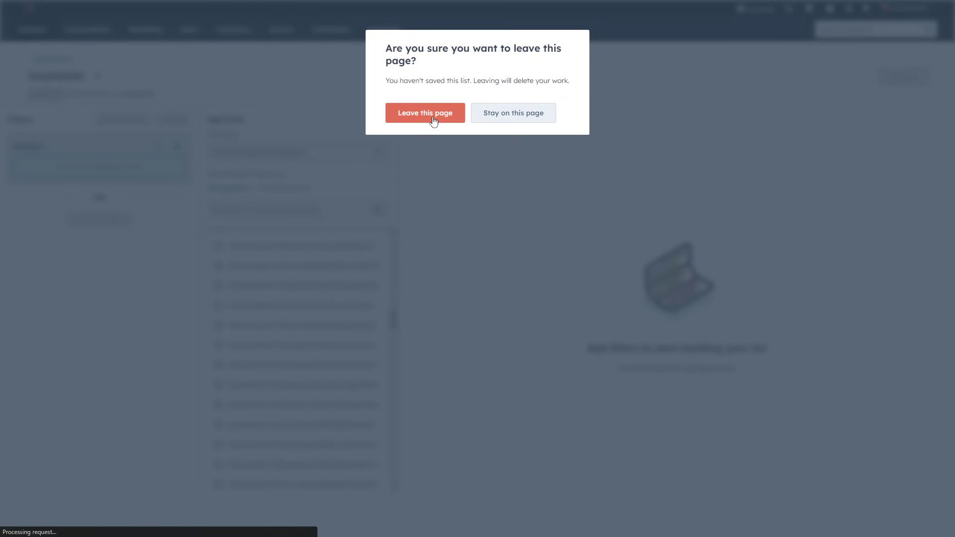
Create a contact-based static list named Emaillist#1 and continue to its filter setup.
left_click(909, 62)
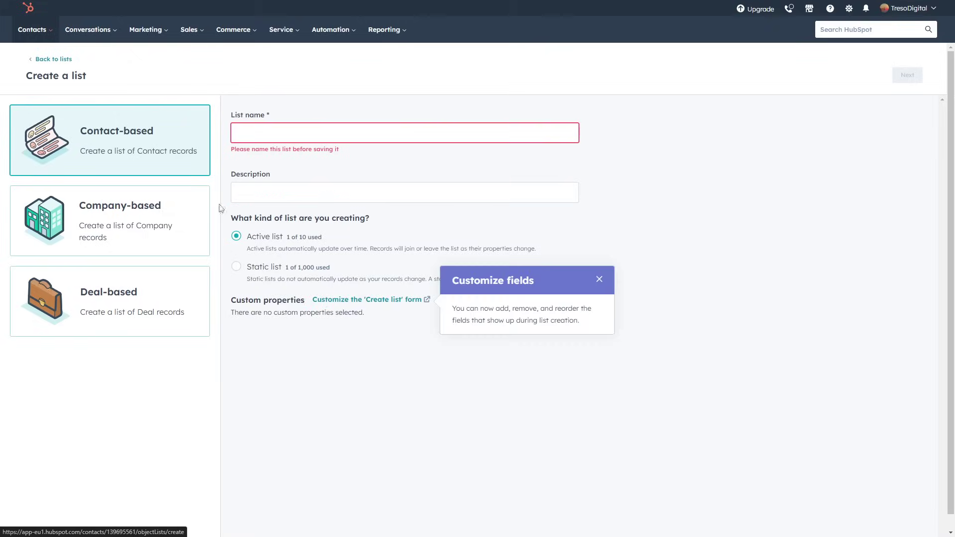
left_click(278, 135)
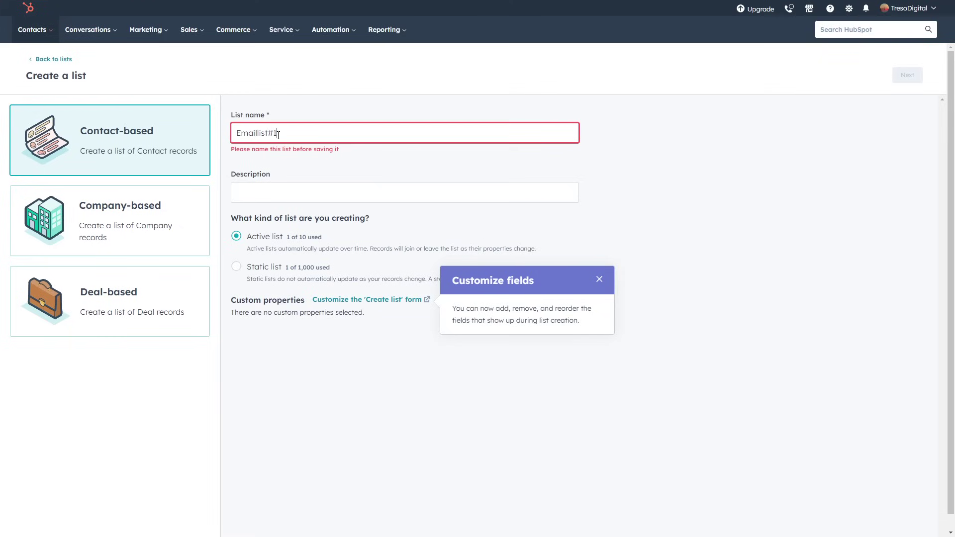
key("Tab")
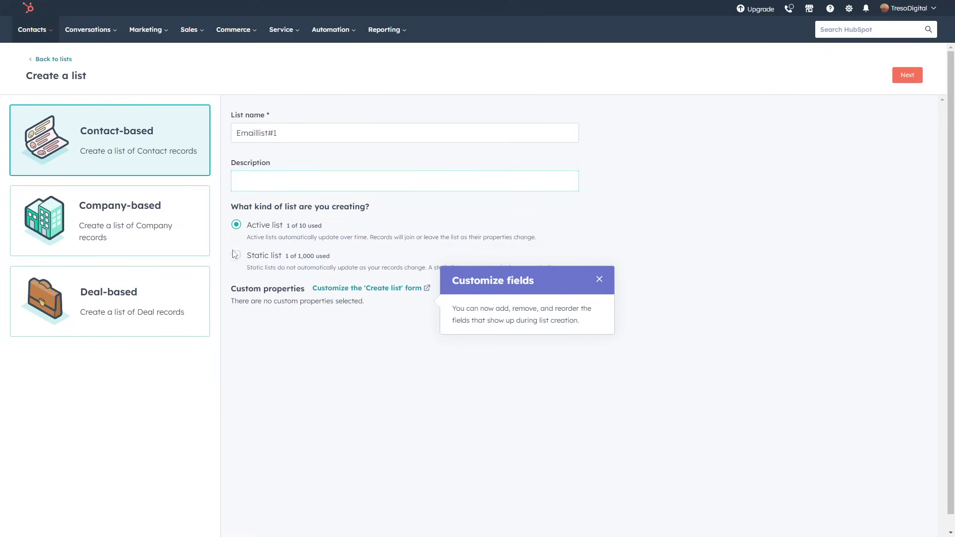
left_click(236, 255)
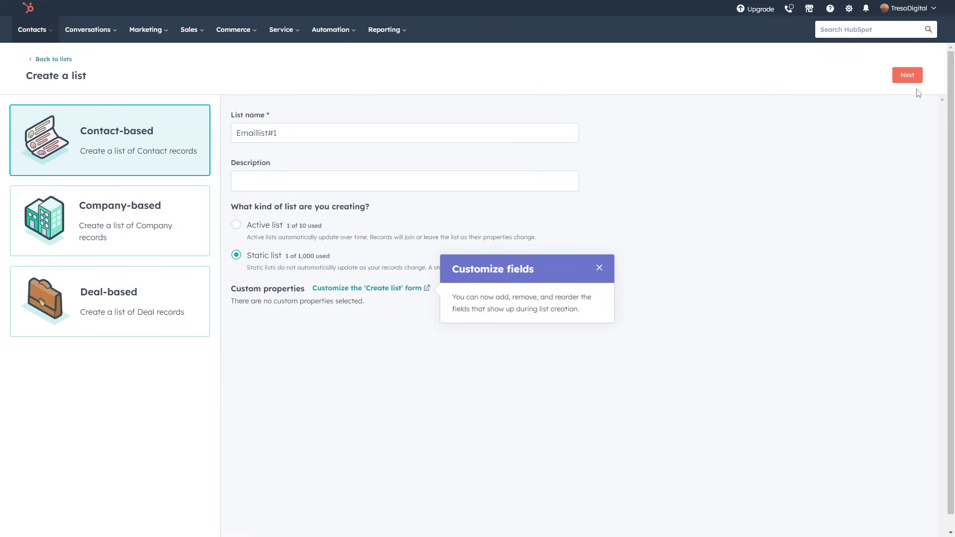
left_click(907, 76)
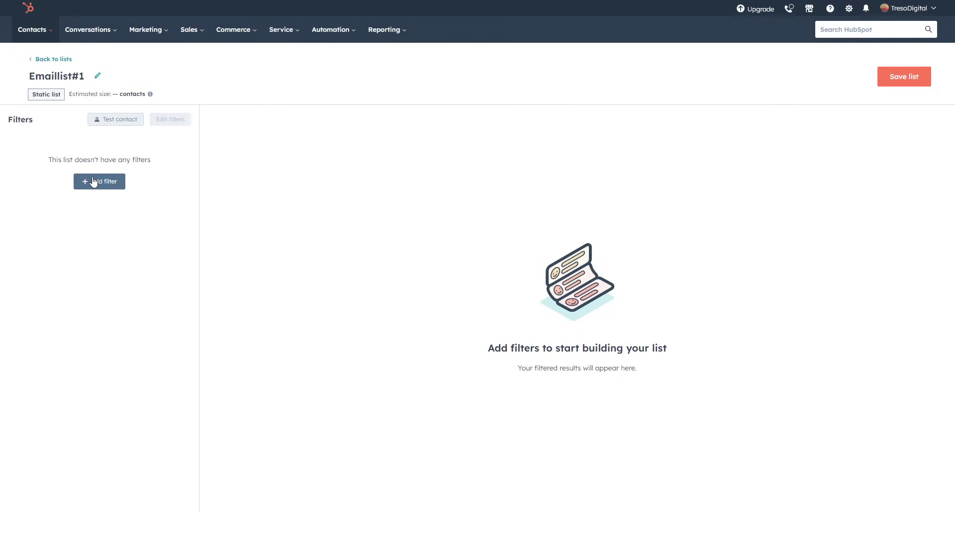
Add a filter to the static list based on the contact property "Campaign of last booking in meetings tool".
left_click(95, 182)
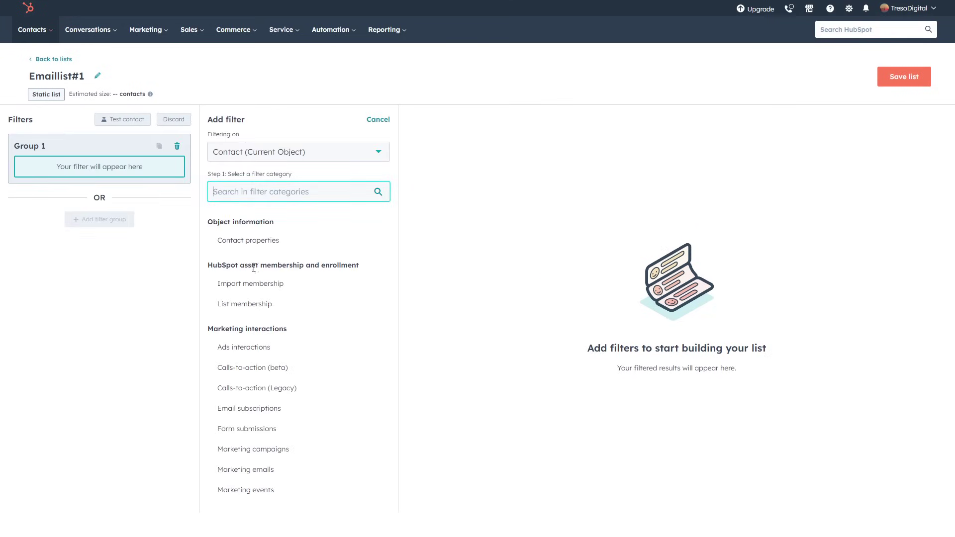
left_click(258, 240)
left_click(258, 253)
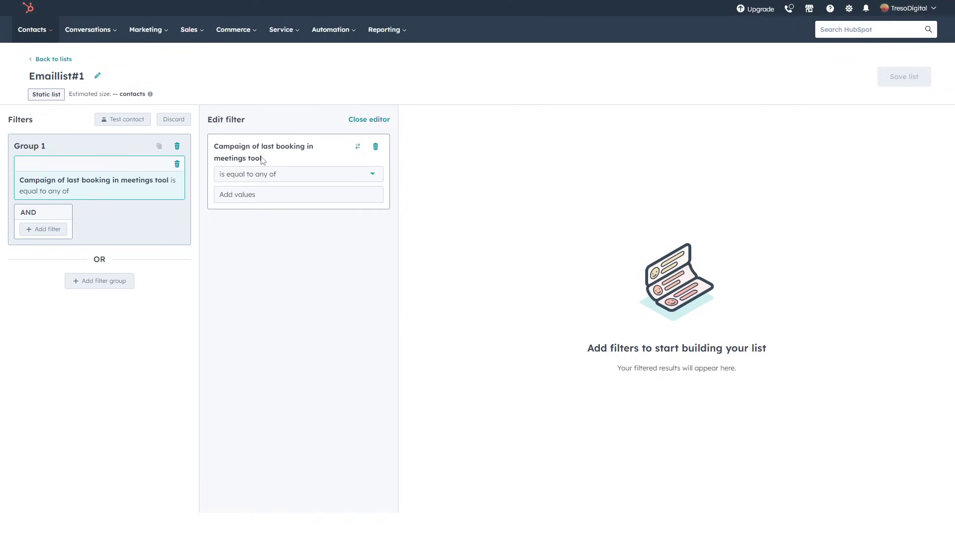
Delete filter Group 1 from the static list Emaillist#1 and save the list without filters.
left_click(253, 198)
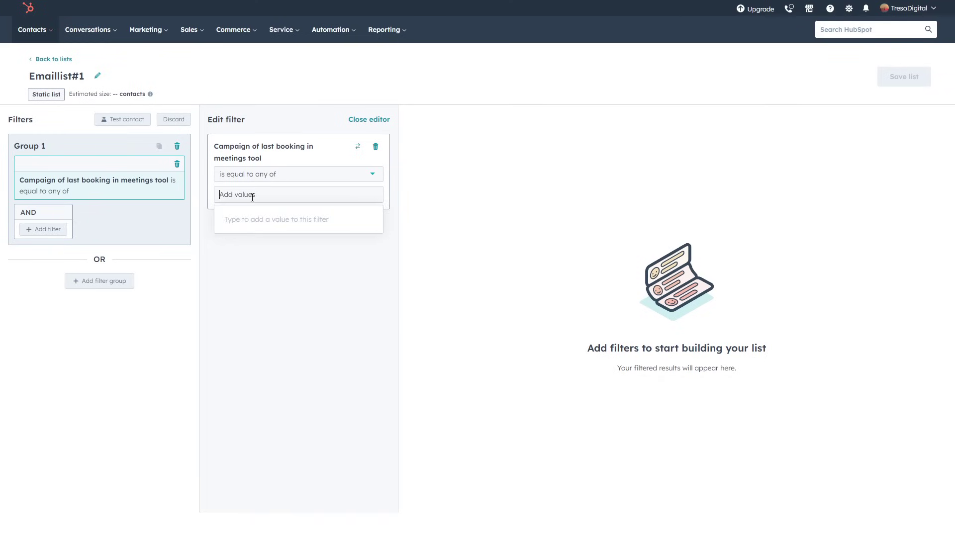
left_click(178, 149)
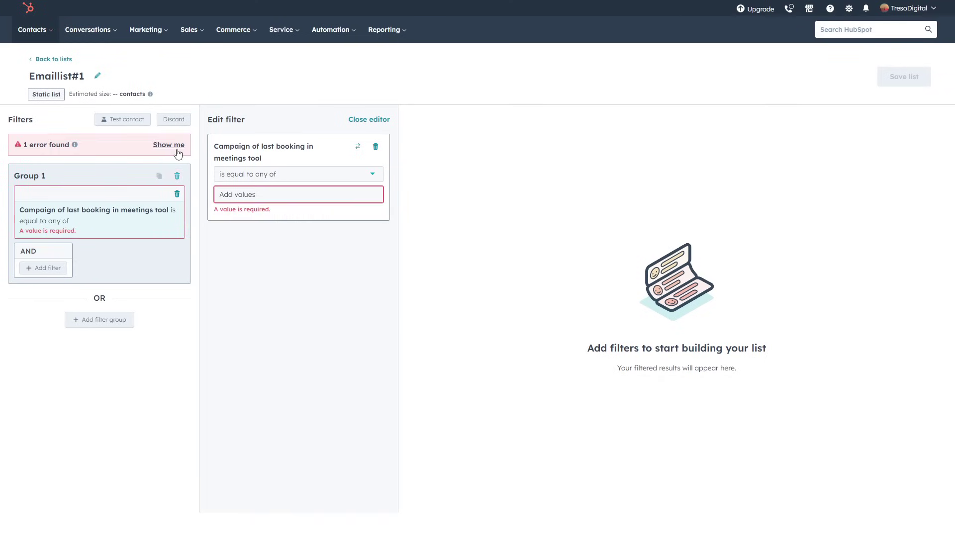
left_click(179, 175)
left_click(228, 202)
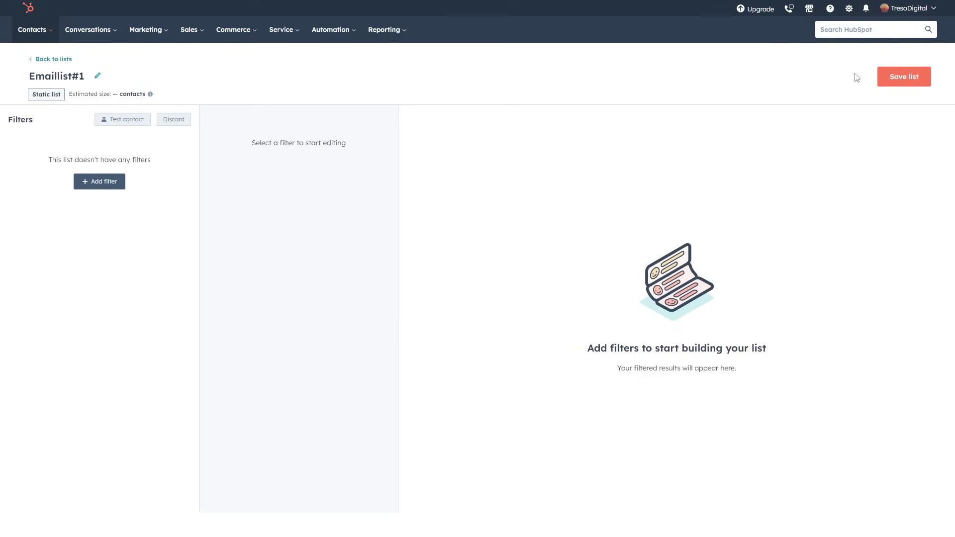
left_click(904, 76)
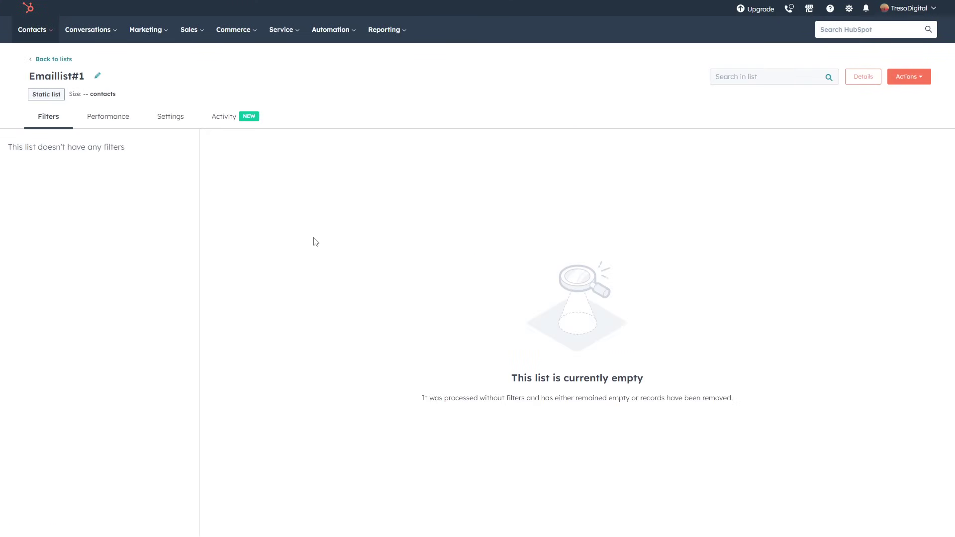
Look over the available actions and the performance view of Emaillist#1, and return to the lists overview.
left_click(925, 80)
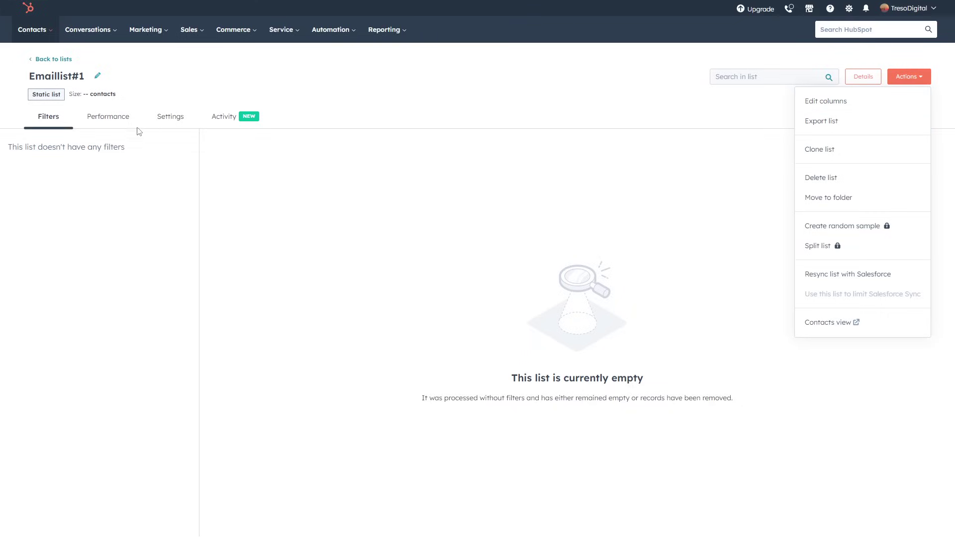
left_click(151, 119)
left_click(106, 120)
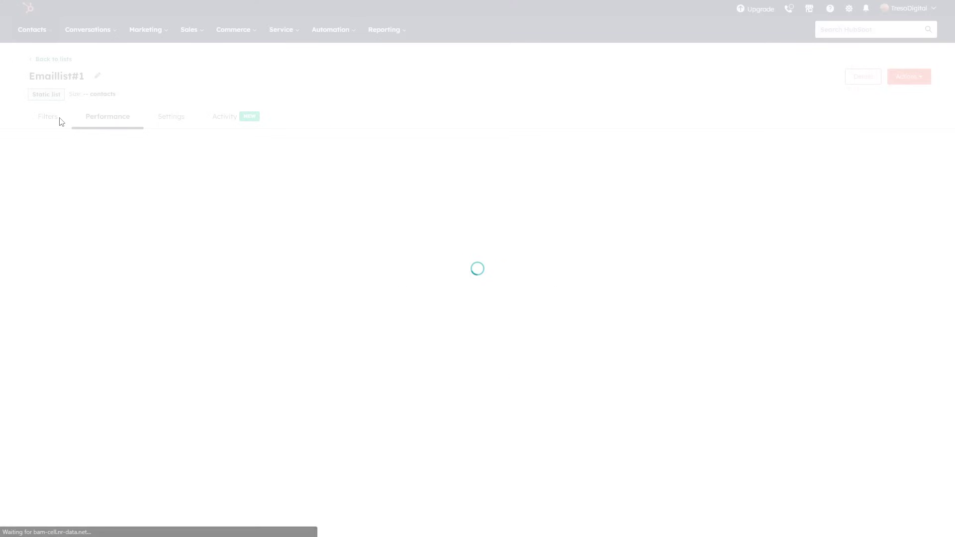
left_click(47, 120)
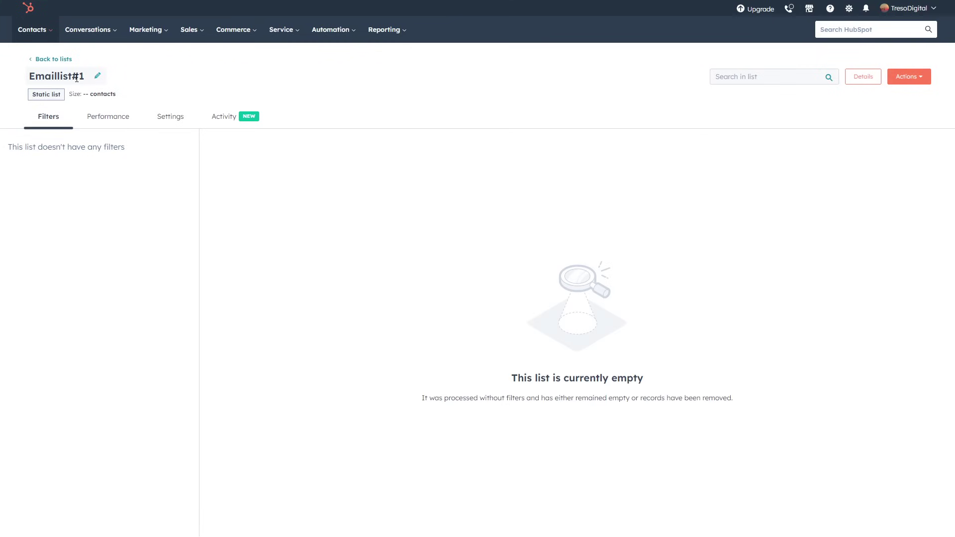
left_click(48, 58)
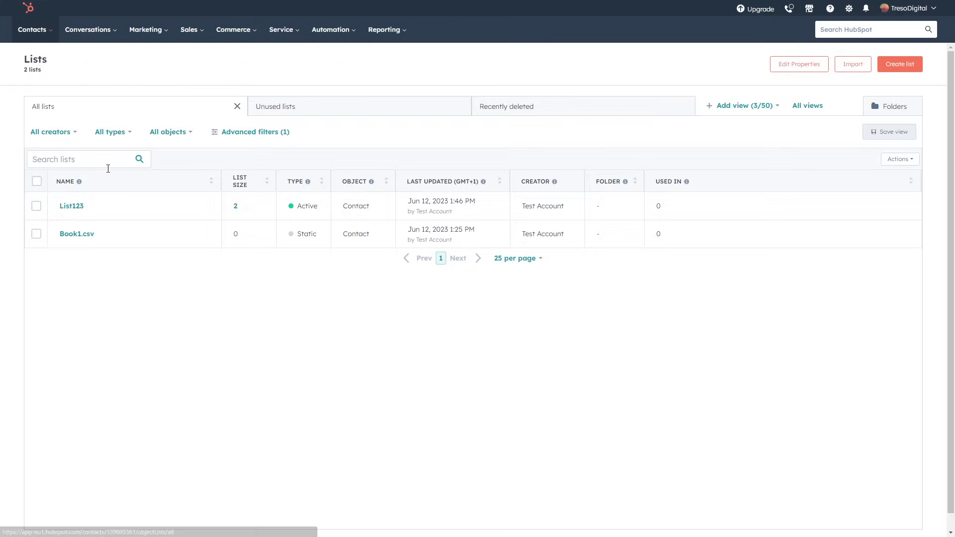
Open the active list List123, examine its first-name filter and matching contacts, and return to the lists overview.
left_click(70, 208)
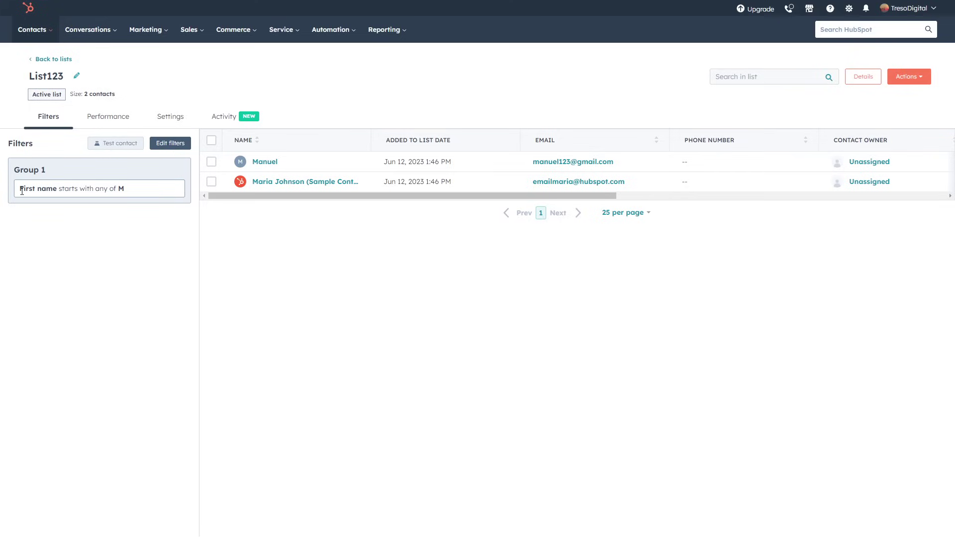
left_click_drag(20, 189, 59, 189)
left_click(61, 189)
left_click_drag(119, 189, 129, 192)
left_click(121, 209)
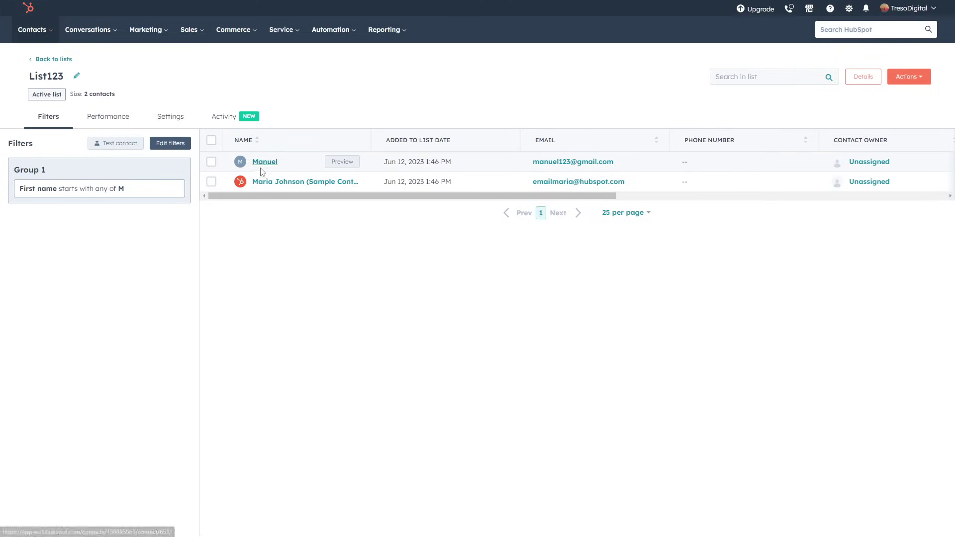
left_click(39, 59)
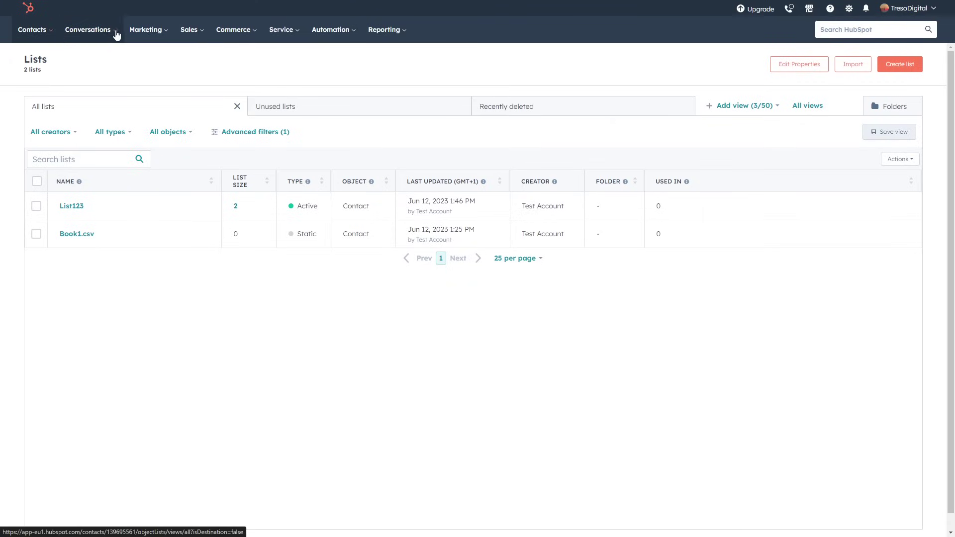
Create a regular marketing email based on the Welcome template.
left_click(149, 30)
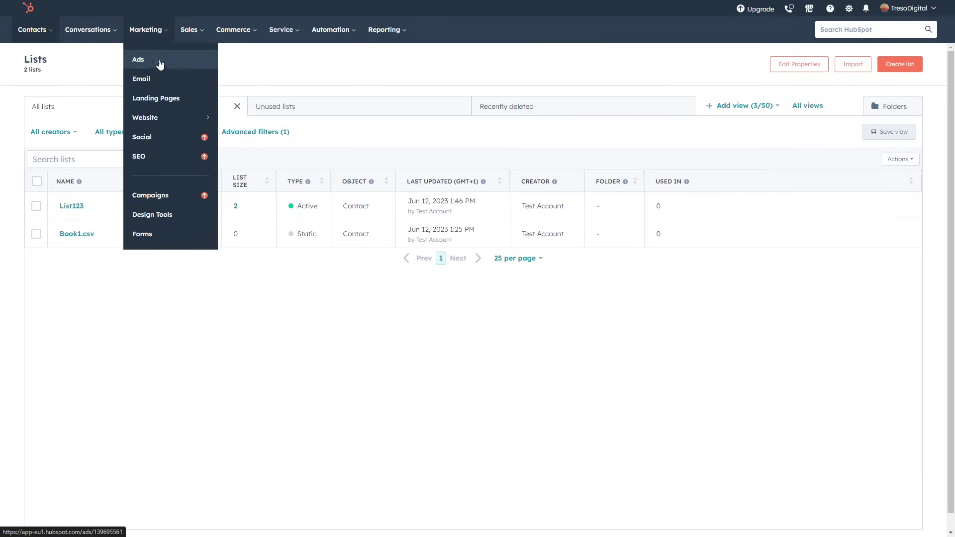
left_click(145, 81)
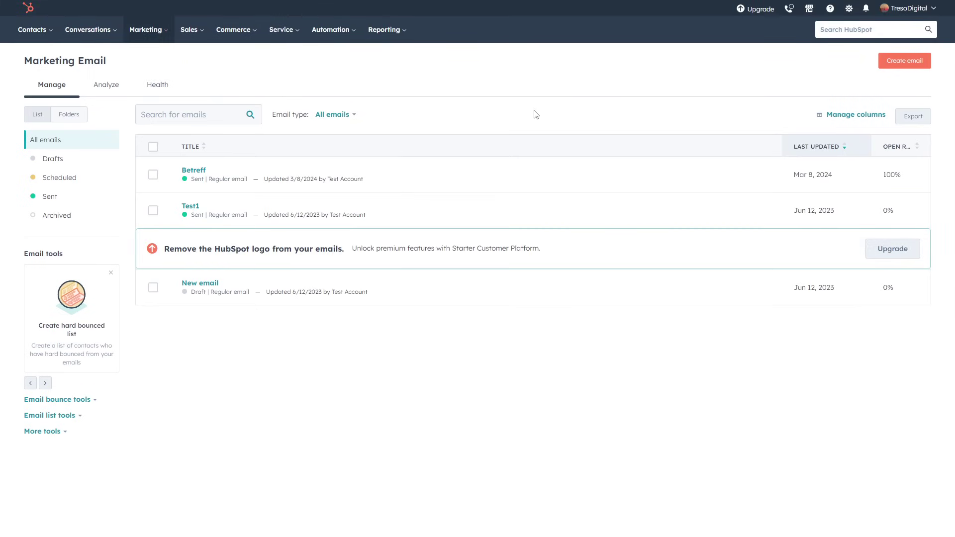
left_click(915, 63)
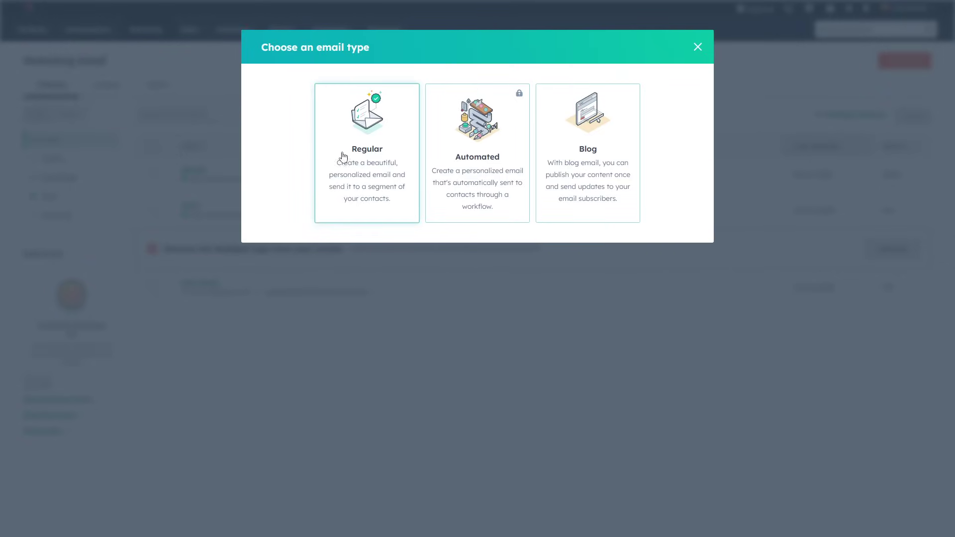
left_click(370, 169)
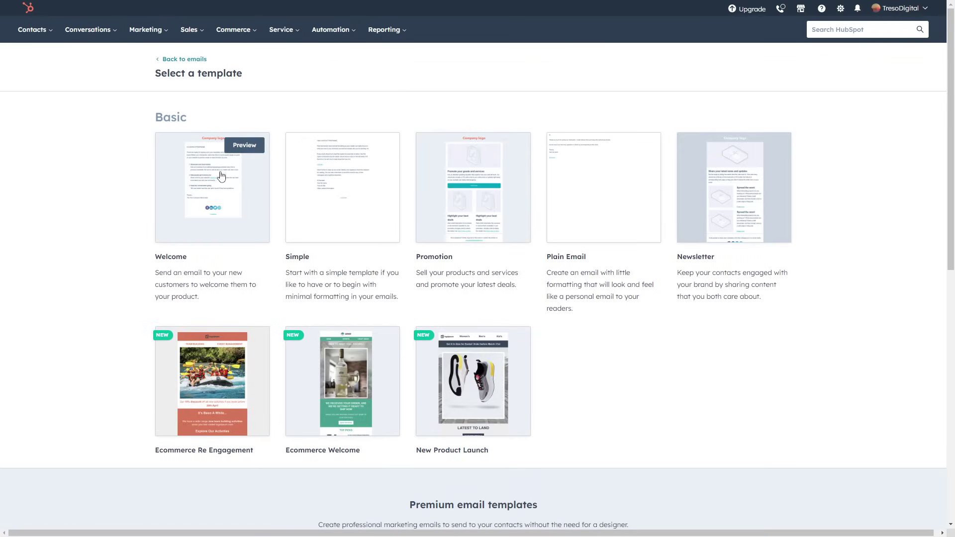
left_click(220, 196)
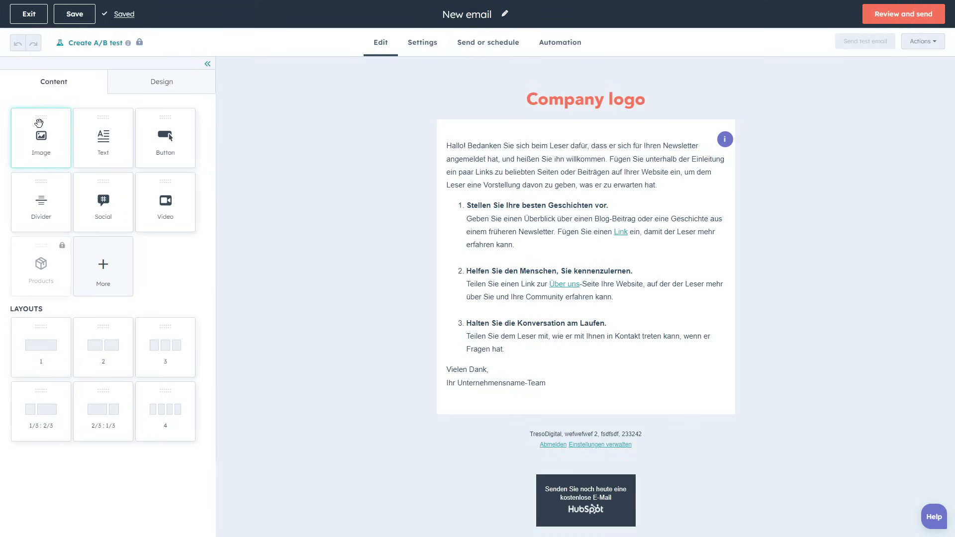
Add a button below the email's closing text, review its link, style and padding options, and close the button editor.
left_click_drag(44, 132, 50, 126)
left_click_drag(164, 137, 555, 406)
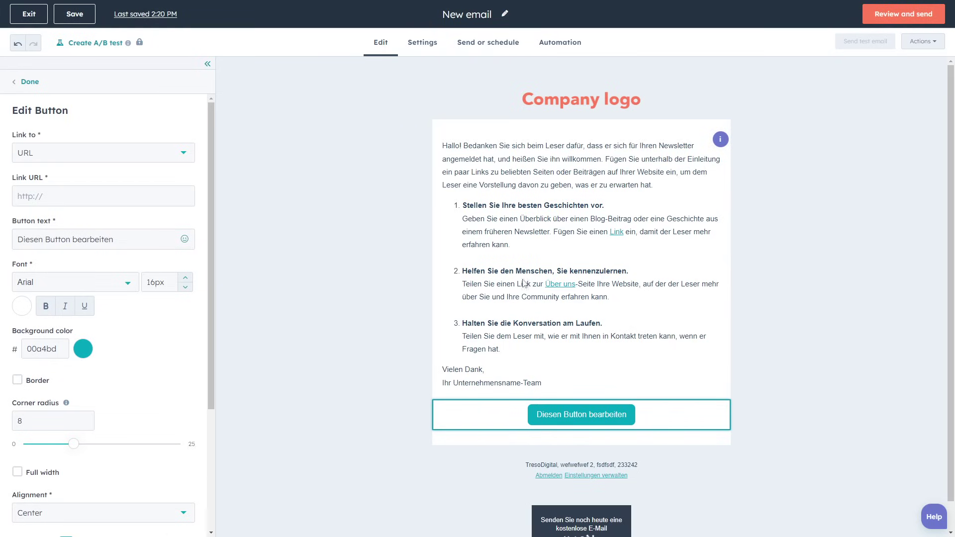
scroll(525, 284, "down", 1)
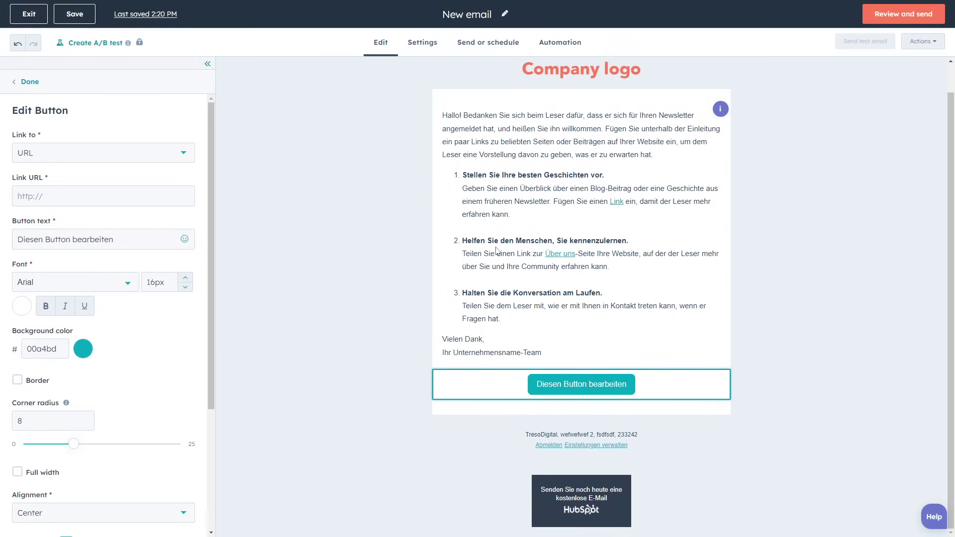
scroll(496, 250, "up", 1)
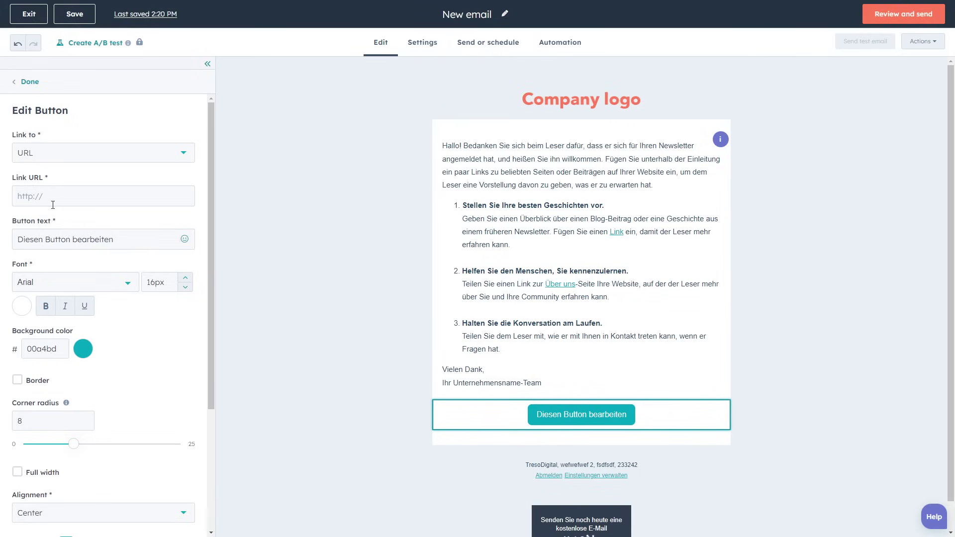
scroll(53, 204, "down", 3)
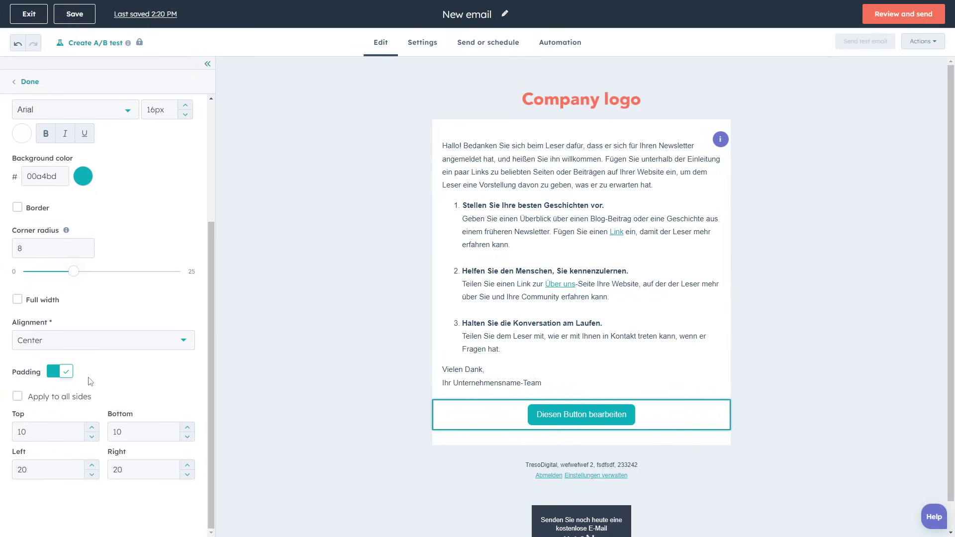
scroll(131, 344, "up", 3)
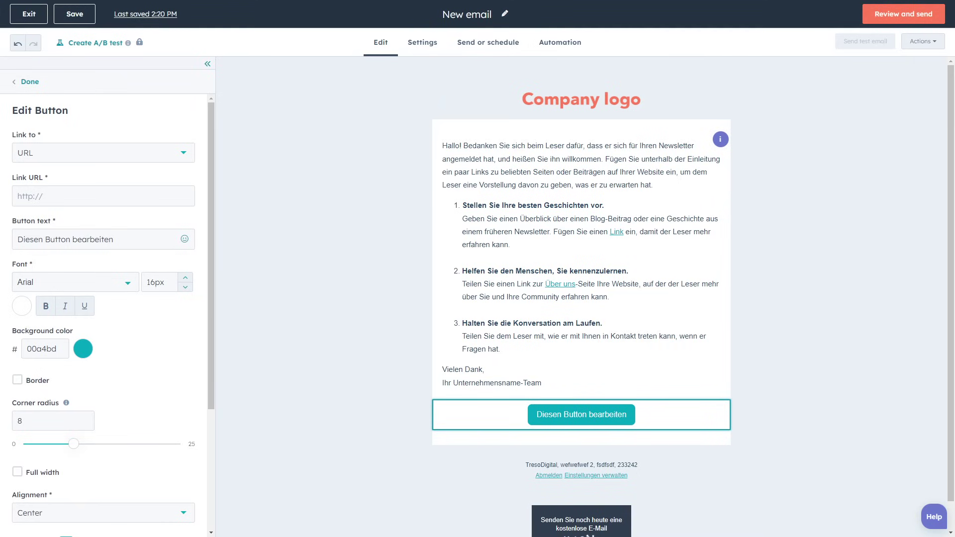
left_click(22, 83)
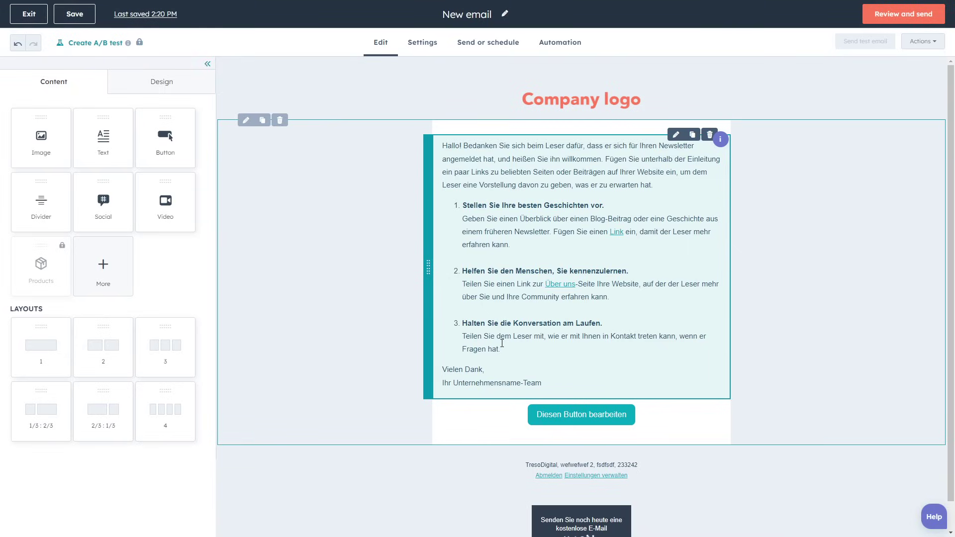
Review the email's settings, including sender, subject line, preview text, language and subscription type.
left_click(424, 45)
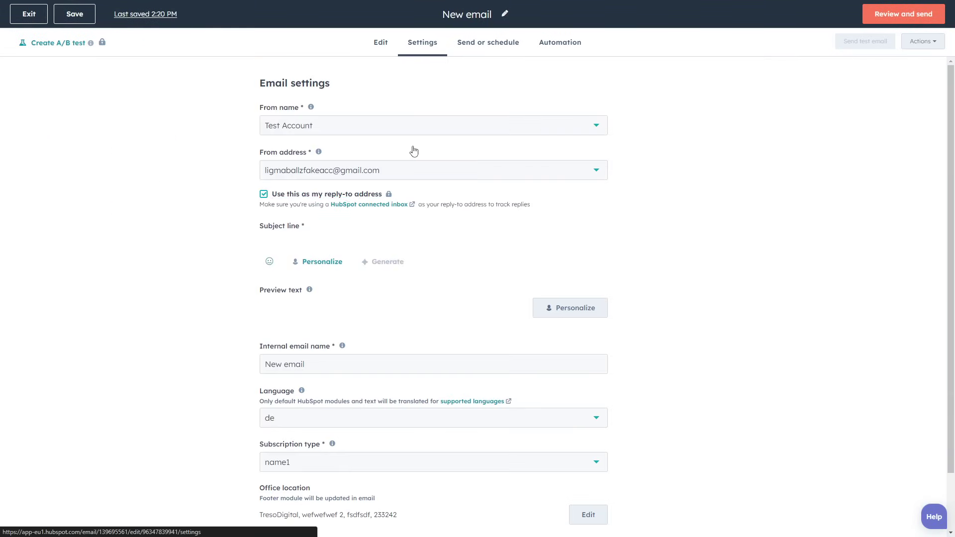
scroll(429, 227, "down", 2)
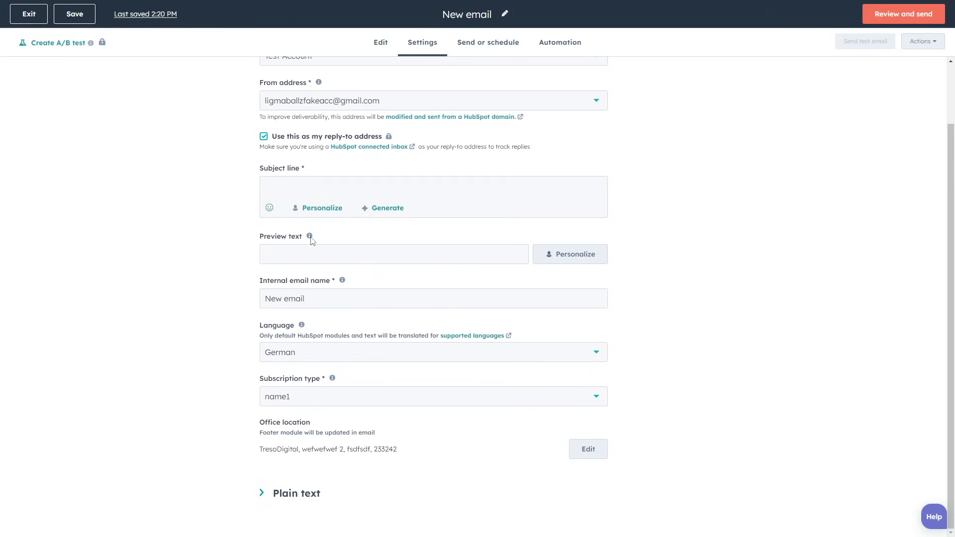
mouse_move(311, 239)
left_click_drag(269, 202, 290, 208)
left_click(290, 208)
scroll(243, 199, "up", 2)
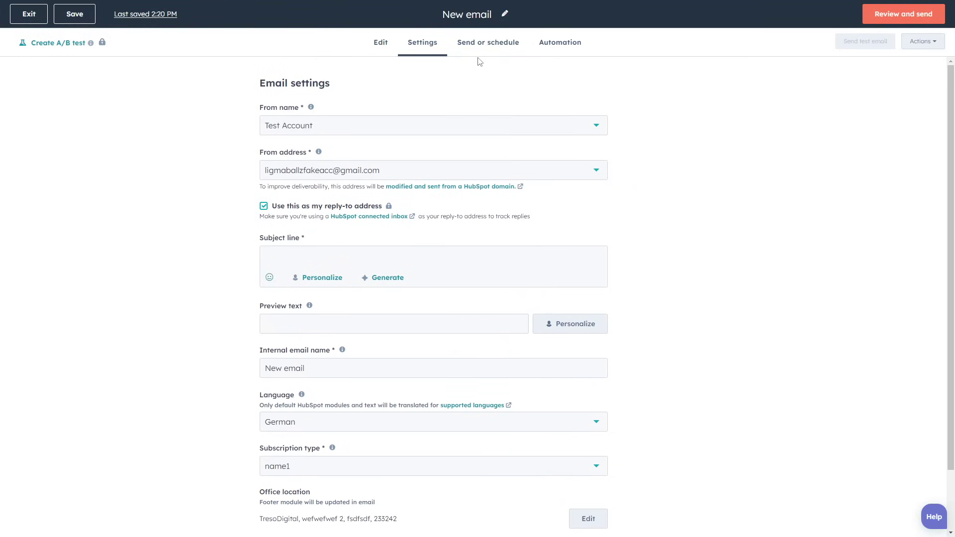
Set the contact list List123 as the email's recipients.
left_click(477, 42)
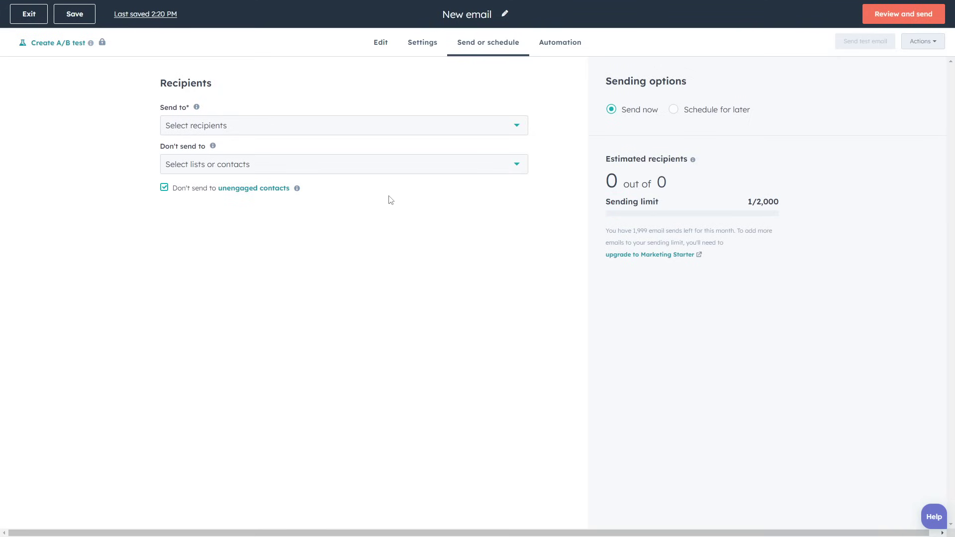
left_click(277, 134)
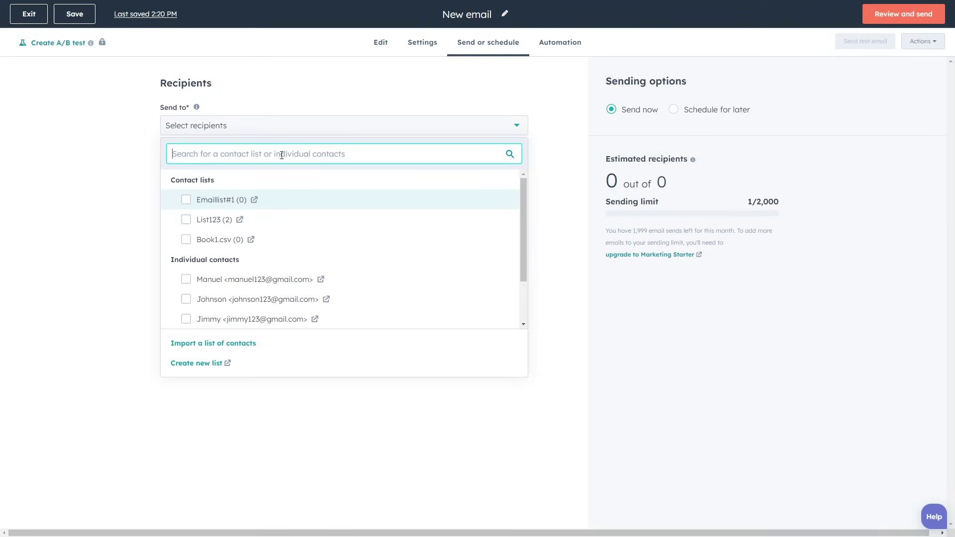
left_click(186, 220)
scroll(235, 297, "down", 3)
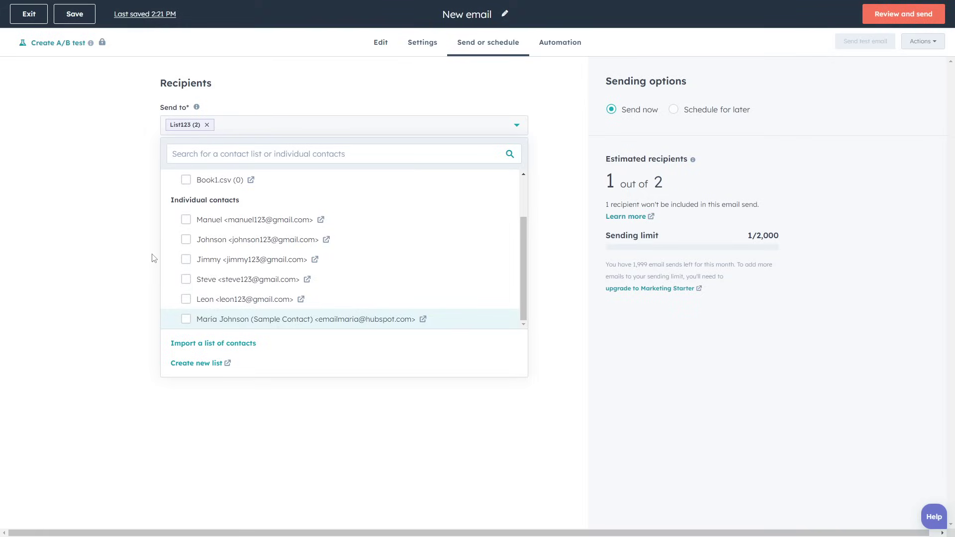
left_click(125, 242)
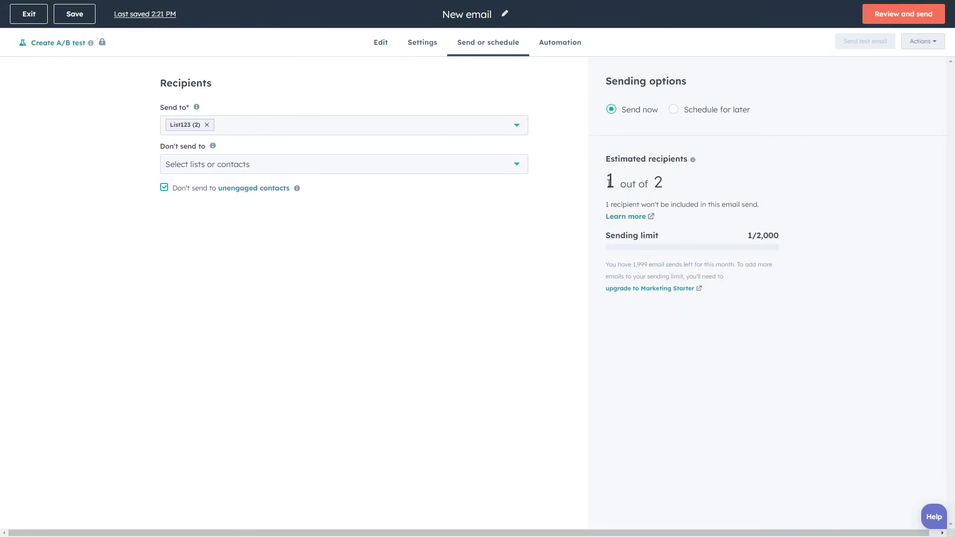
Examine the estimated recipients and the note about recipients excluded from the email send.
left_click_drag(608, 184, 675, 190)
left_click(661, 195)
left_click_drag(608, 205, 745, 207)
left_click(753, 206)
Exclude the first three listed individual contacts from the email send instead of the Book1.csv list.
left_click(217, 172)
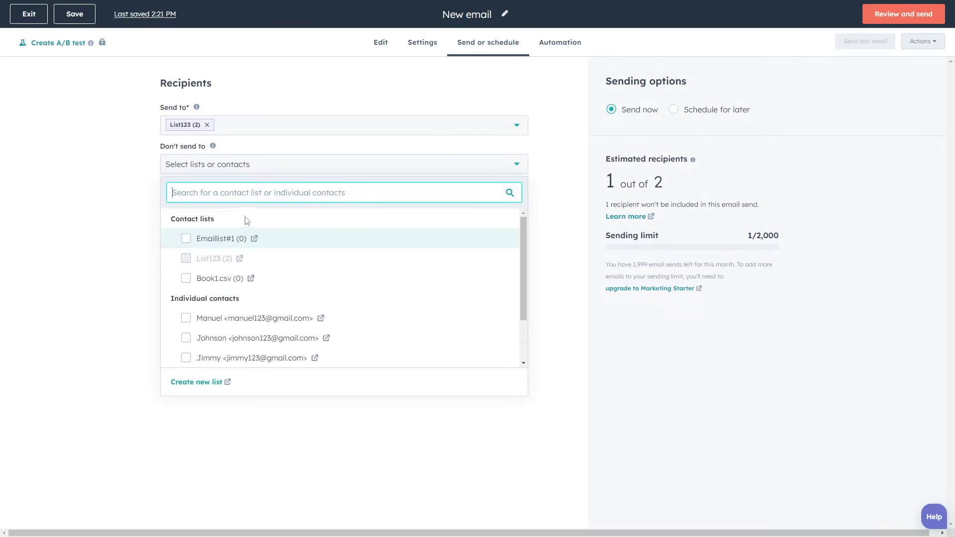
left_click(186, 278)
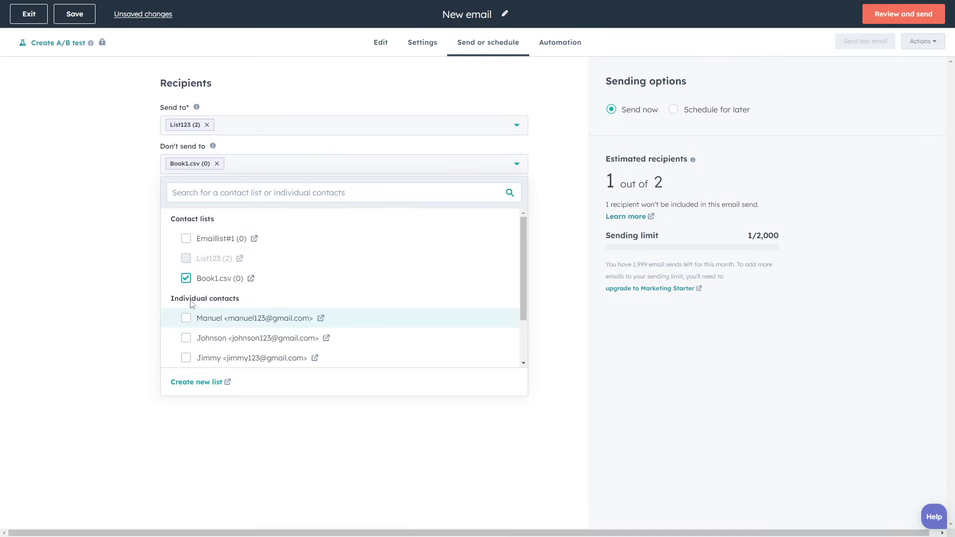
scroll(185, 299, "down", 2)
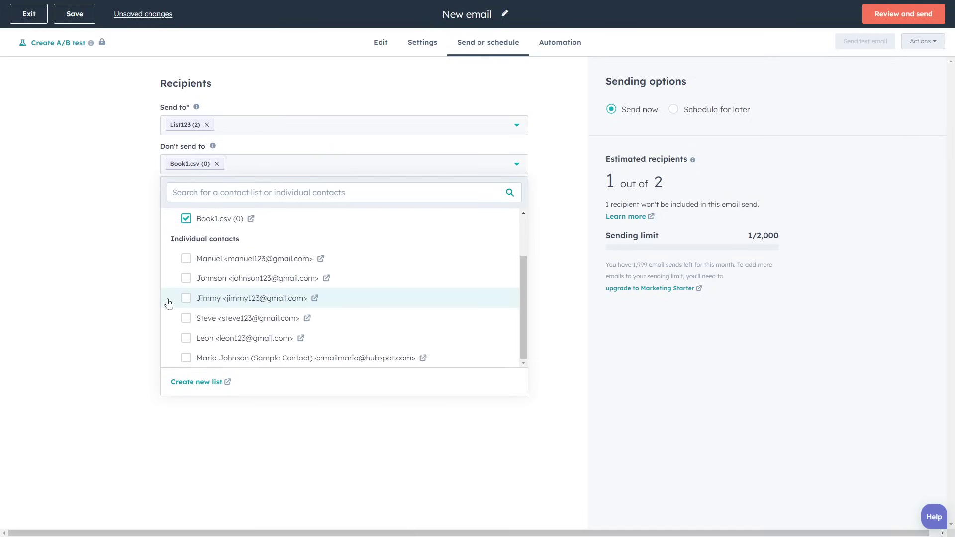
left_click(186, 220)
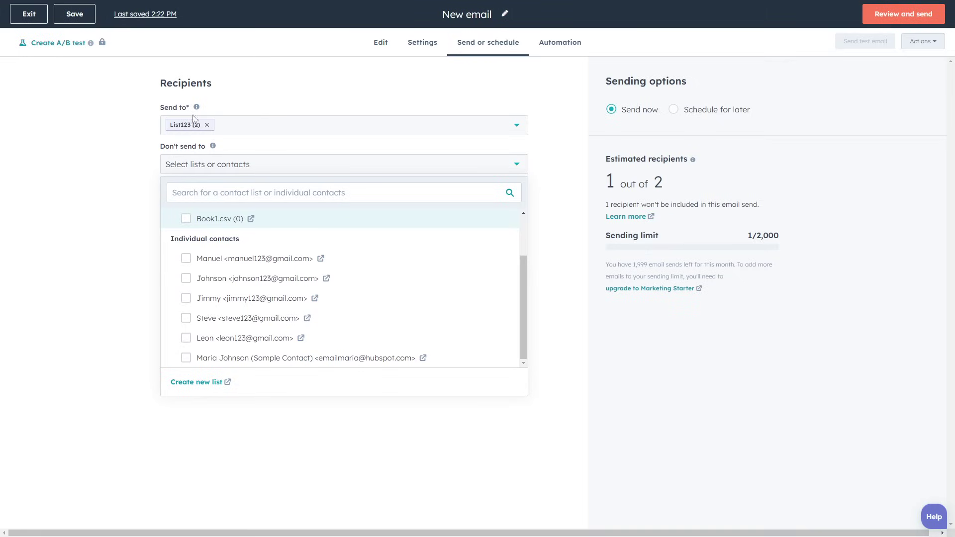
left_click(186, 258)
left_click(186, 278)
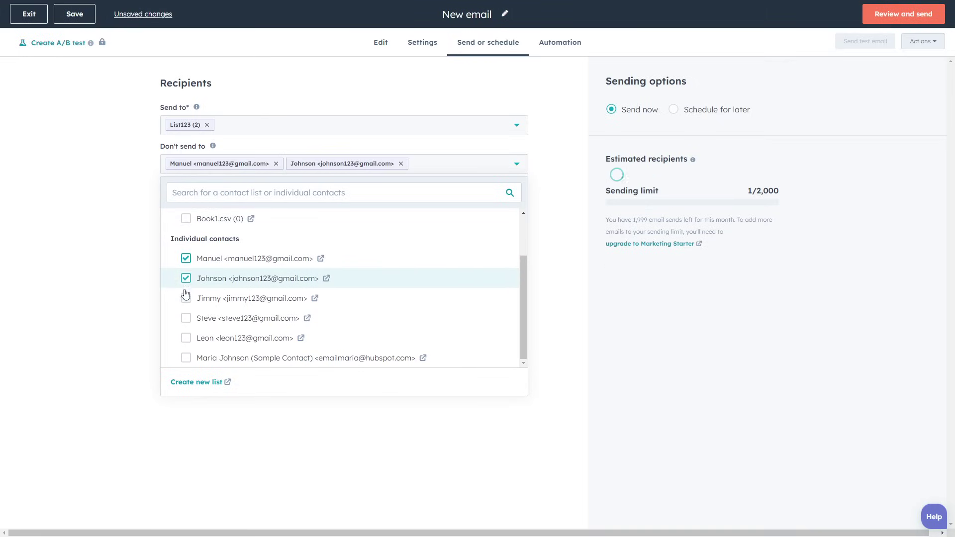
left_click(186, 298)
left_click(110, 253)
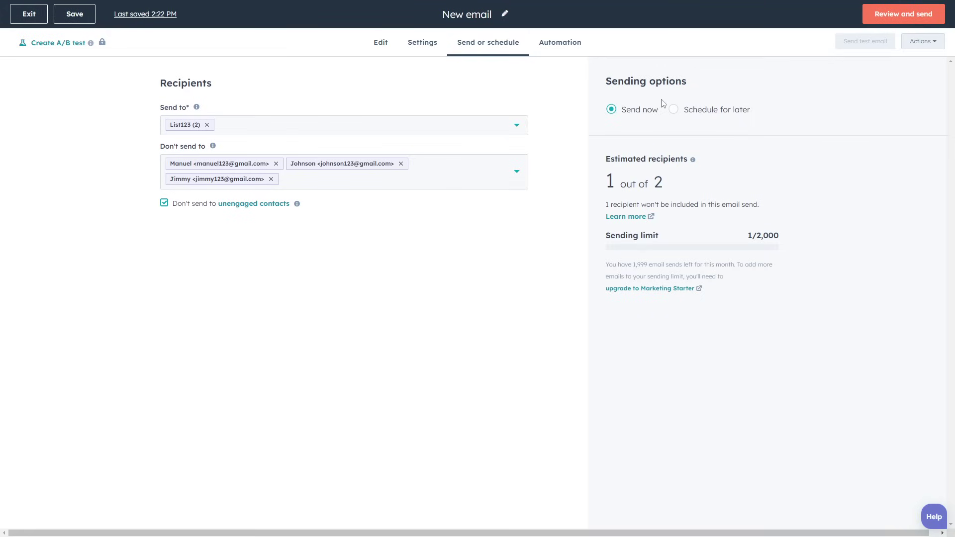
Supply the missing required subject line for the email as Subject#1.
left_click(905, 16)
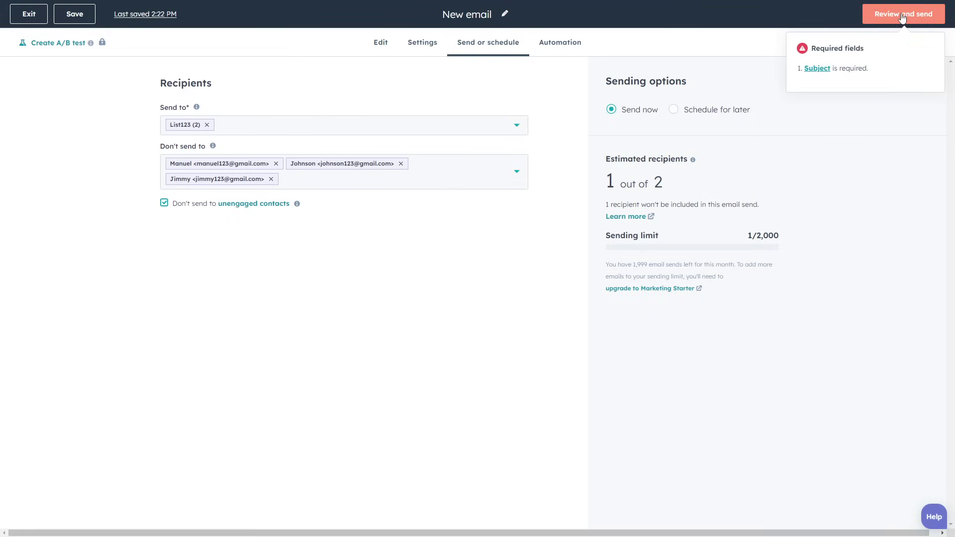
left_click(819, 69)
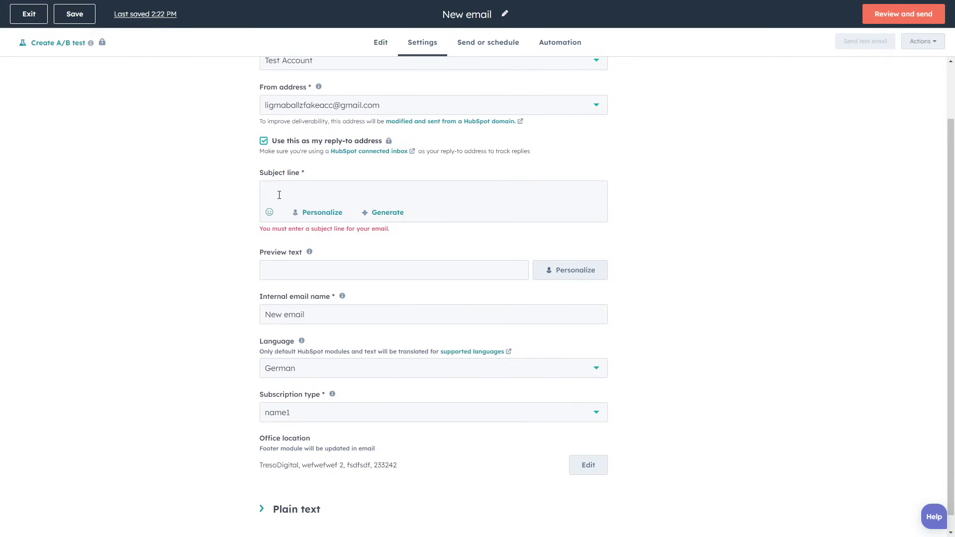
type("Subject#1")
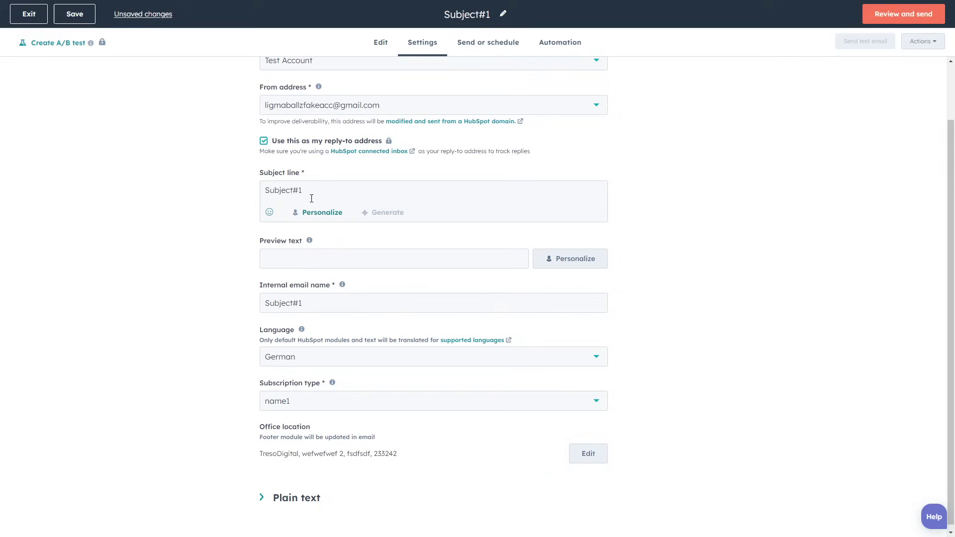
left_click_drag(311, 194, 241, 202)
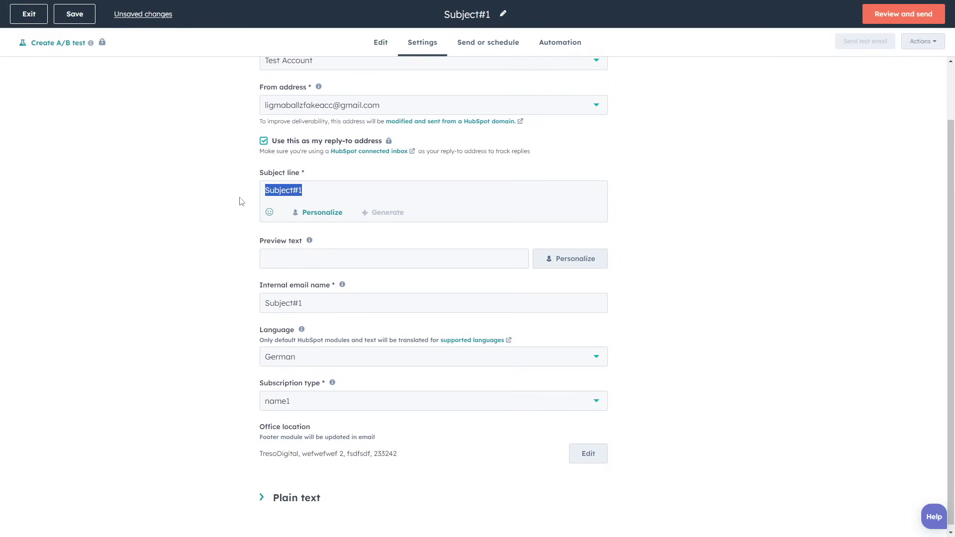
left_click(241, 202)
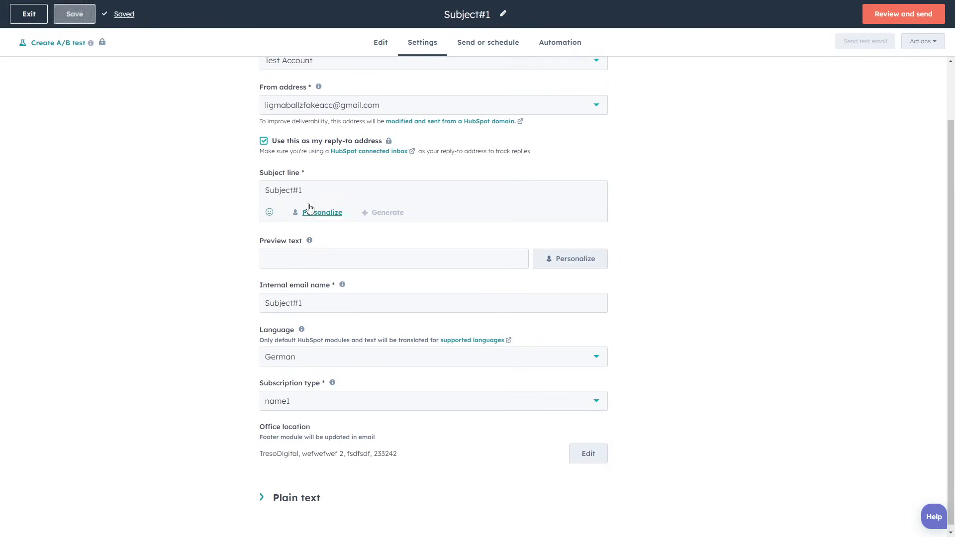
Review the summary of the Subject#1 email and send it immediately.
left_click(909, 17)
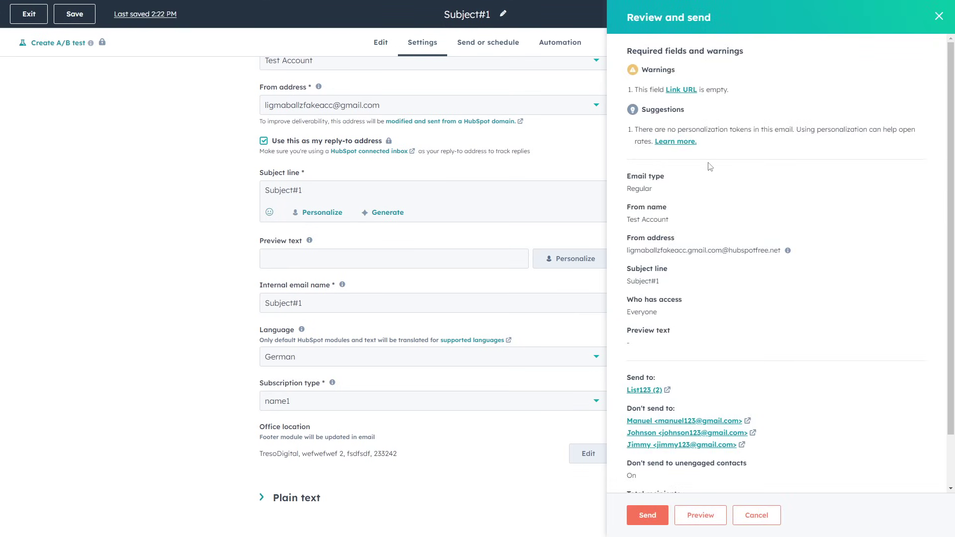
scroll(710, 167, "down", 2)
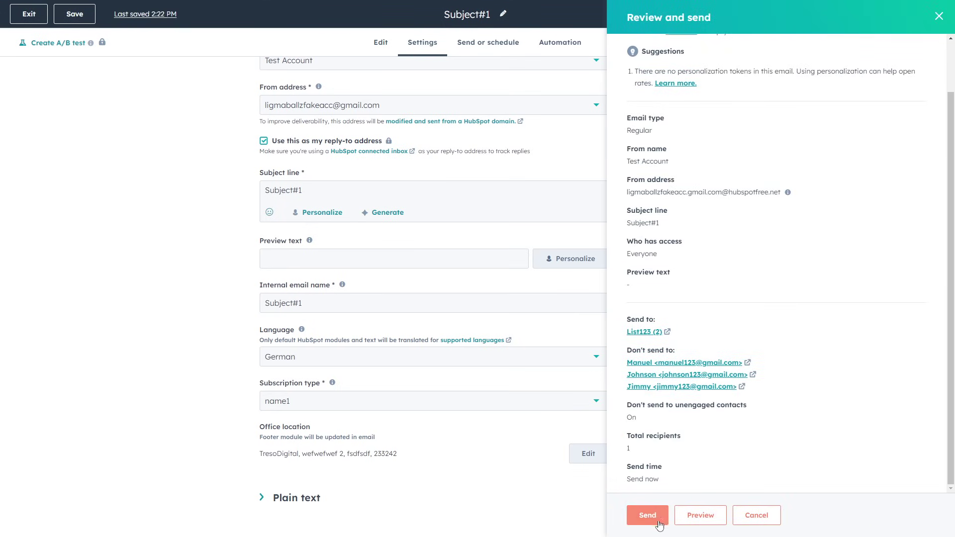
left_click(641, 517)
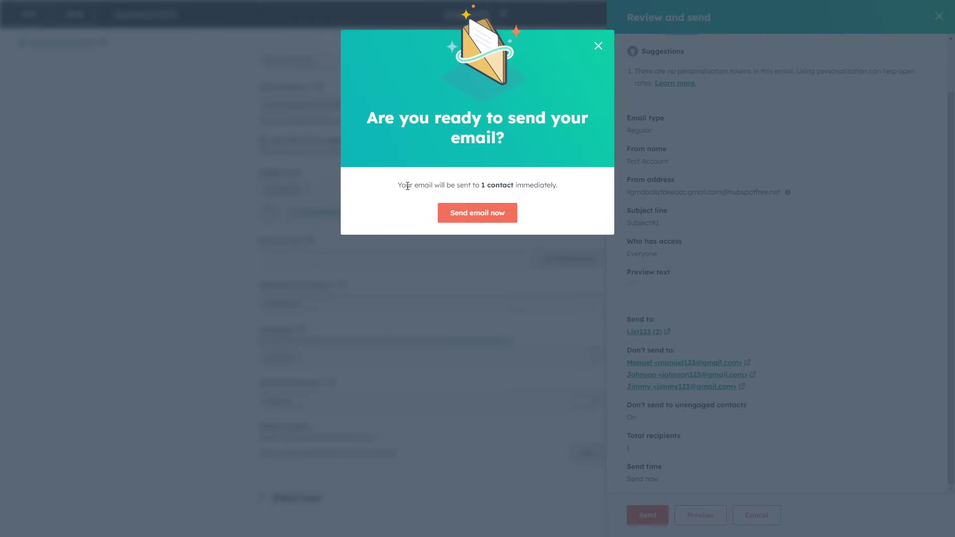
left_click_drag(397, 185, 530, 194)
left_click(530, 194)
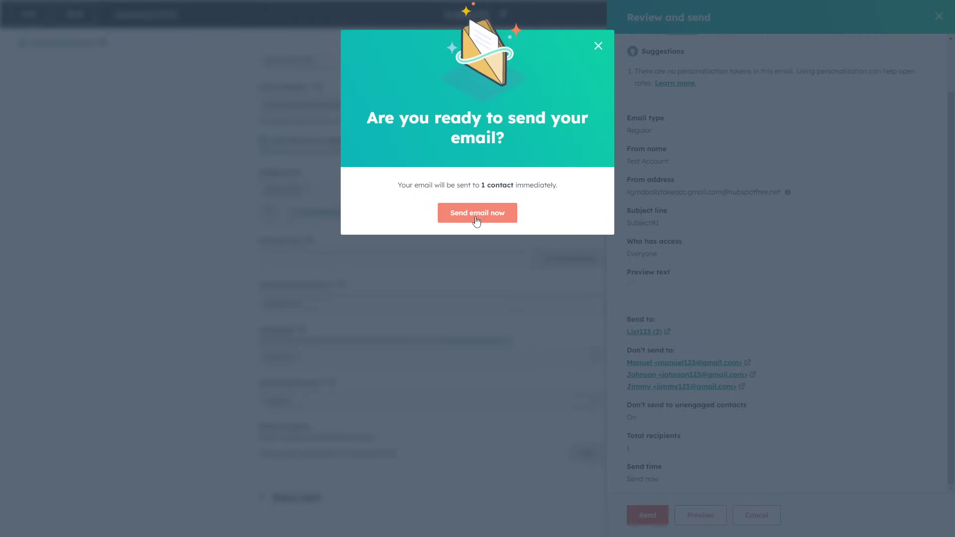
left_click(477, 214)
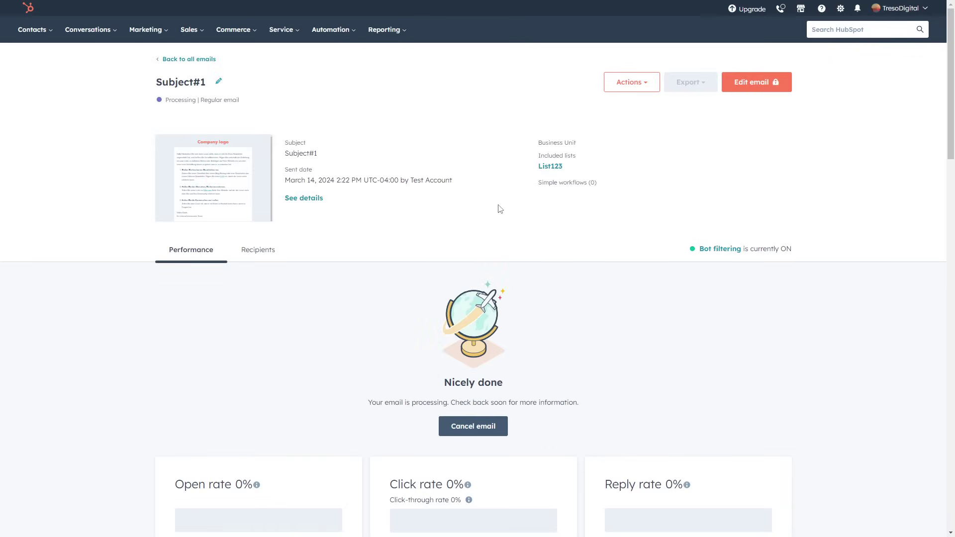
Examine the sent email's performance overview, including its open, click and reply rates.
scroll(448, 116, "down", 3)
scroll(423, 213, "up", 3)
scroll(360, 239, "down", 7)
scroll(219, 128, "up", 5)
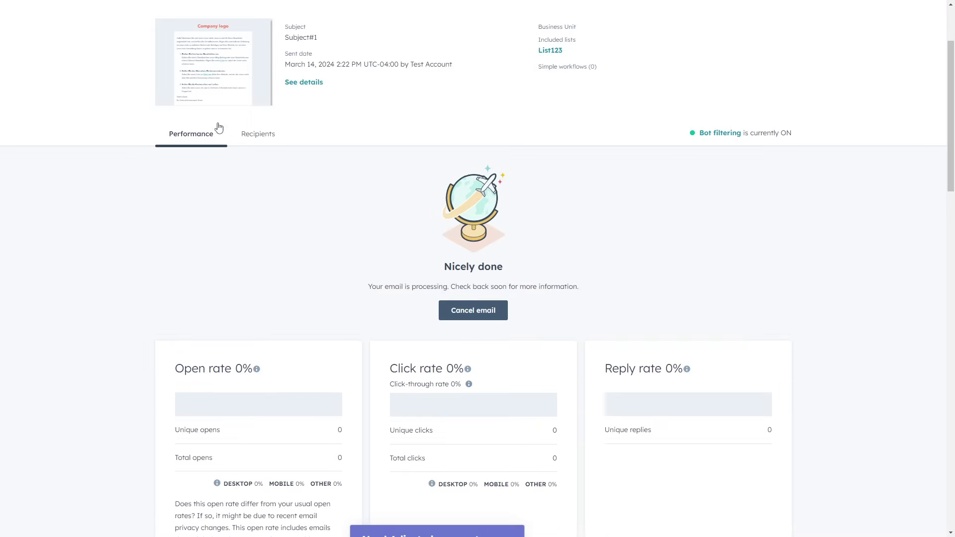
scroll(217, 205, "down", 5)
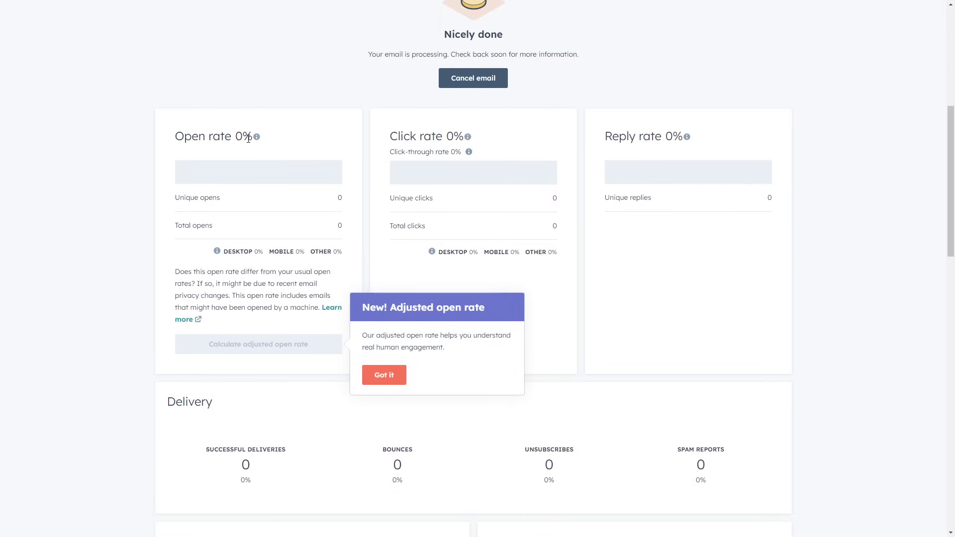
Examine the email's delivery figures, click map, top links, engaged contacts and the engagement reports further down the performance page.
scroll(234, 143, "down", 7)
left_click_drag(227, 128, 284, 131)
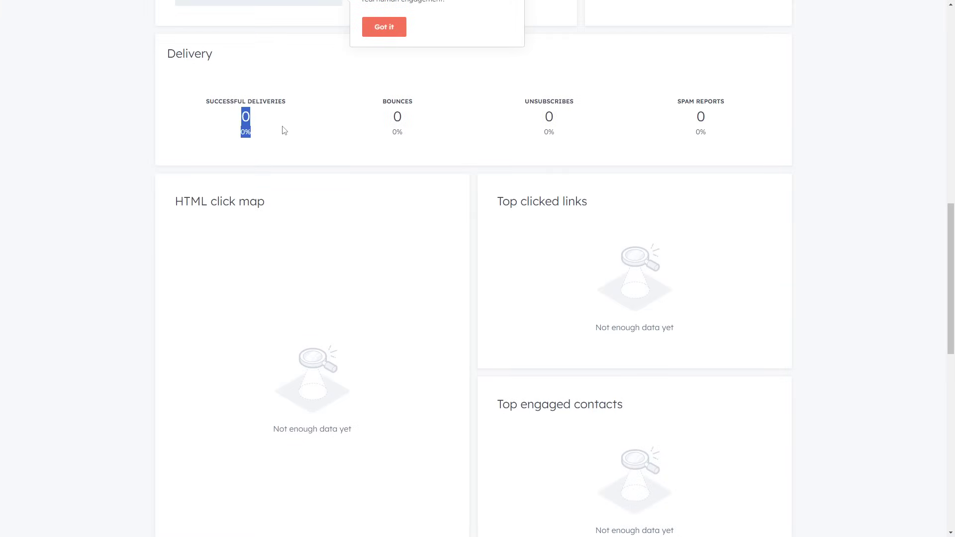
left_click_drag(386, 123, 414, 121)
left_click_drag(524, 118, 566, 117)
left_click_drag(669, 115, 709, 123)
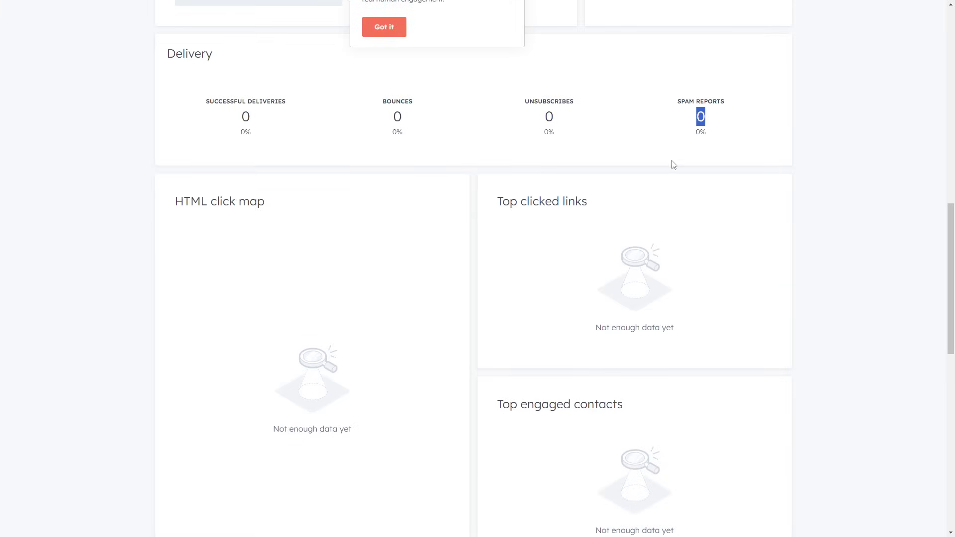
left_click(390, 225)
scroll(391, 229, "down", 12)
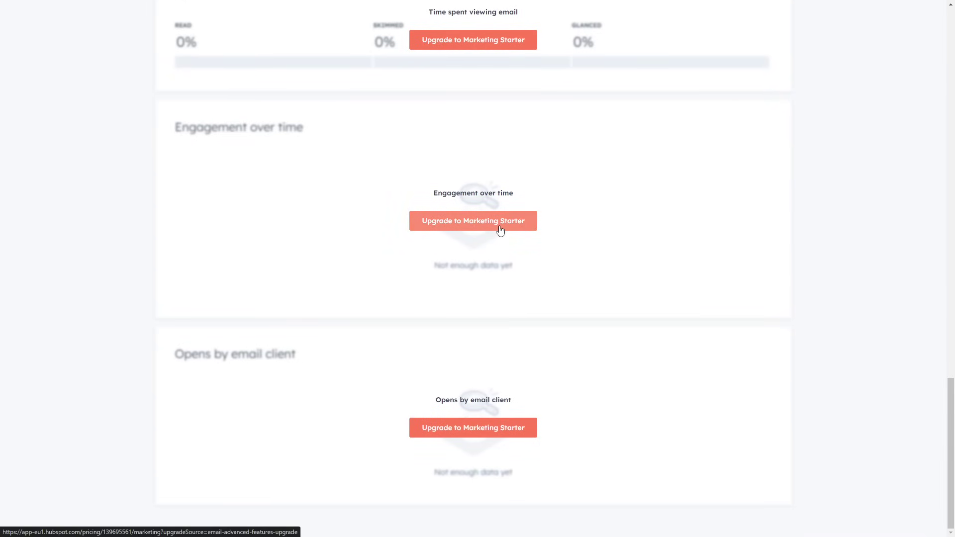
scroll(296, 349, "up", 15)
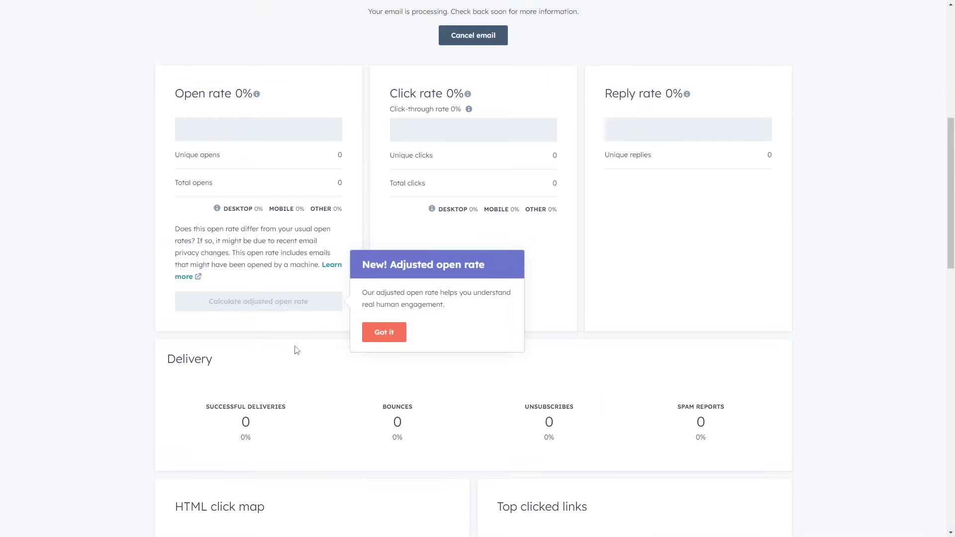
scroll(297, 350, "down", 3)
scroll(265, 335, "up", 3)
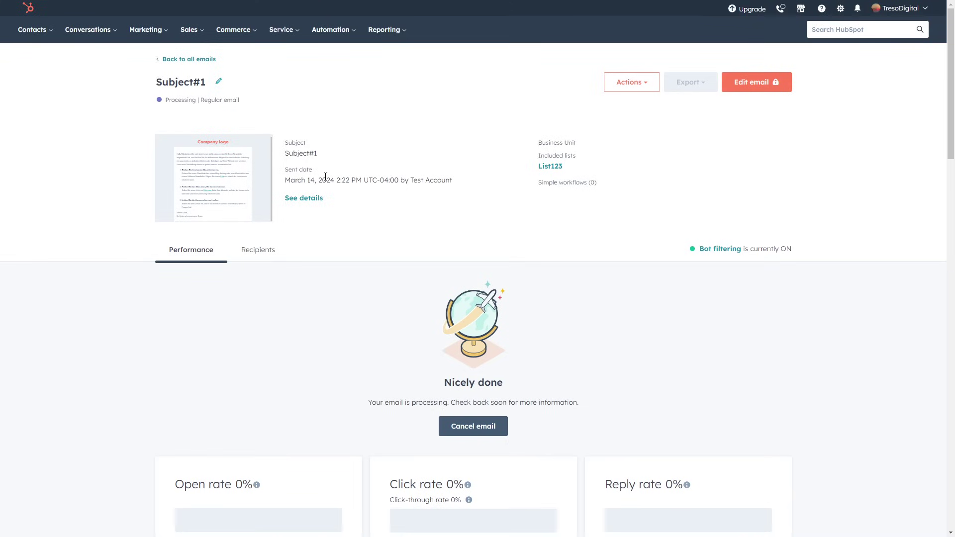
Open the overview of marketing landing pages.
mouse_move(150, 34)
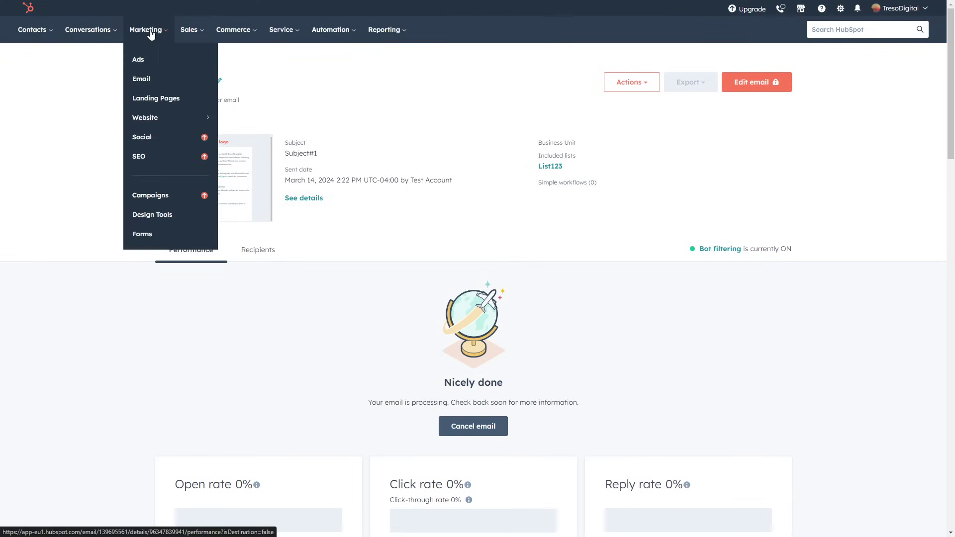
left_click(154, 98)
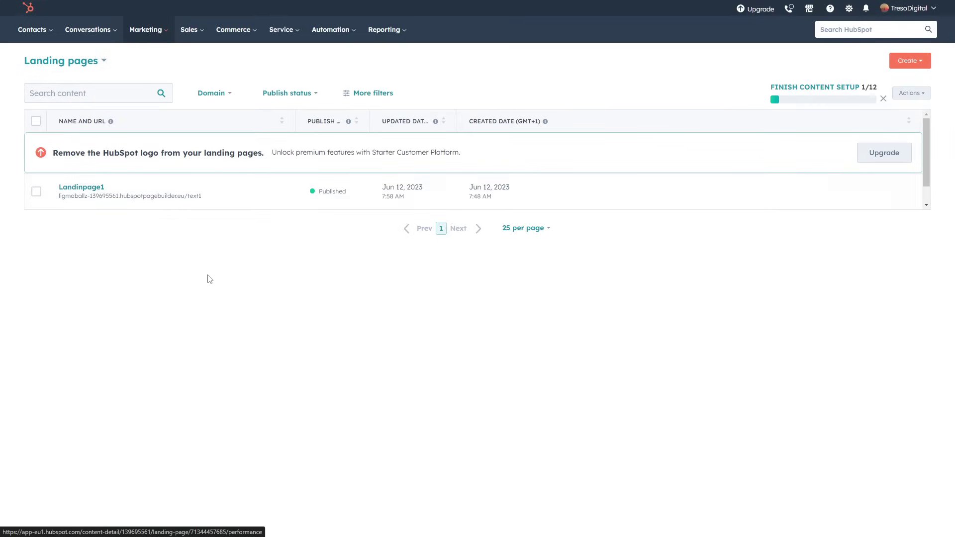
left_click(913, 61)
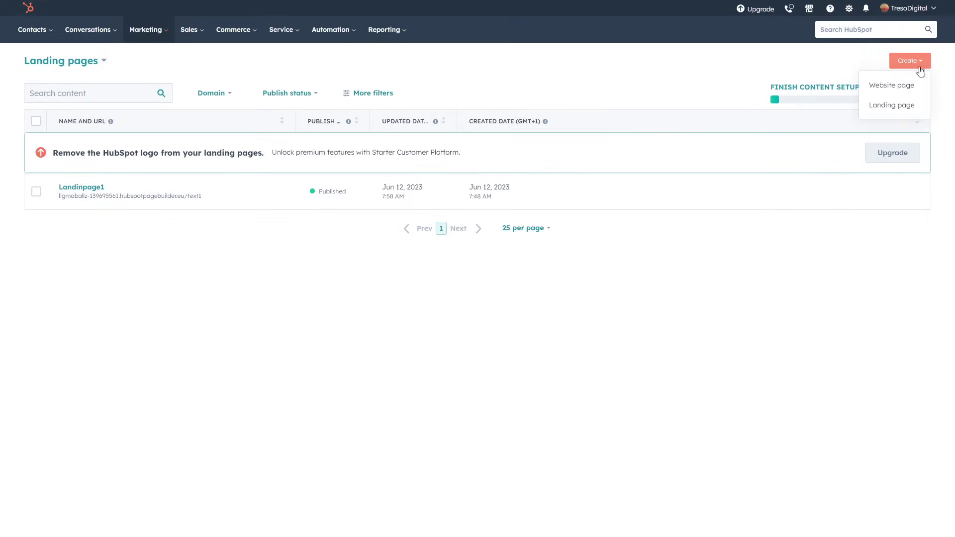
left_click(885, 110)
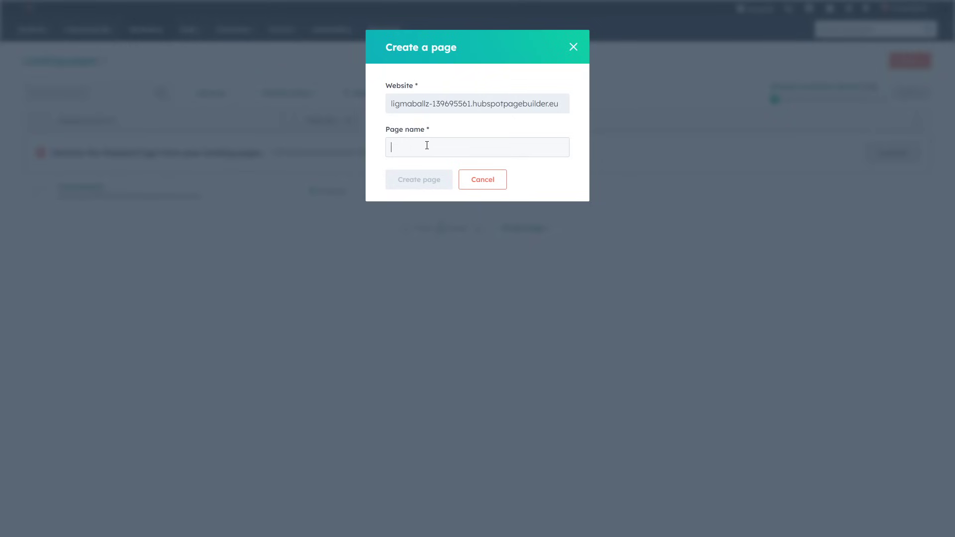
left_click(427, 146)
left_click(483, 180)
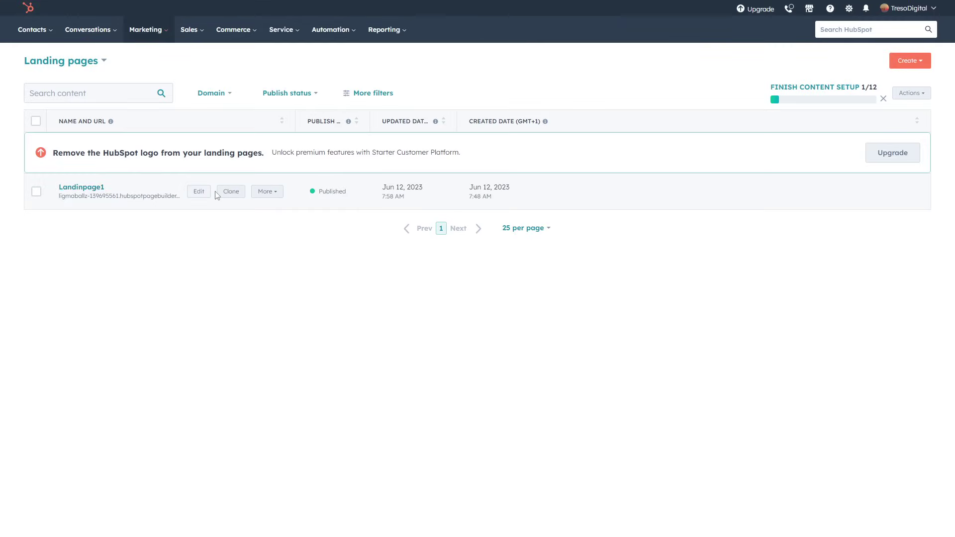
Open the landing page Landinpage1 for editing and dismiss the onboarding introduction.
left_click(198, 193)
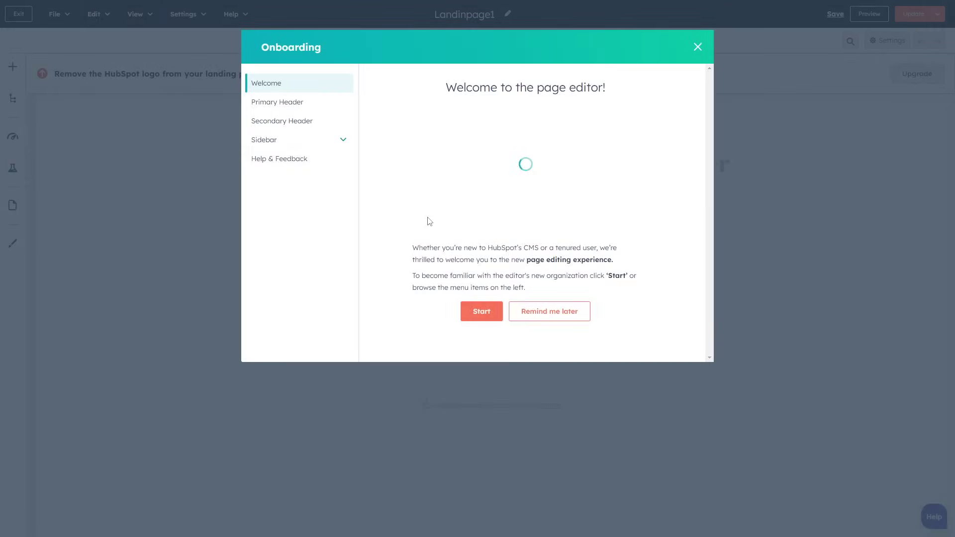
left_click(697, 46)
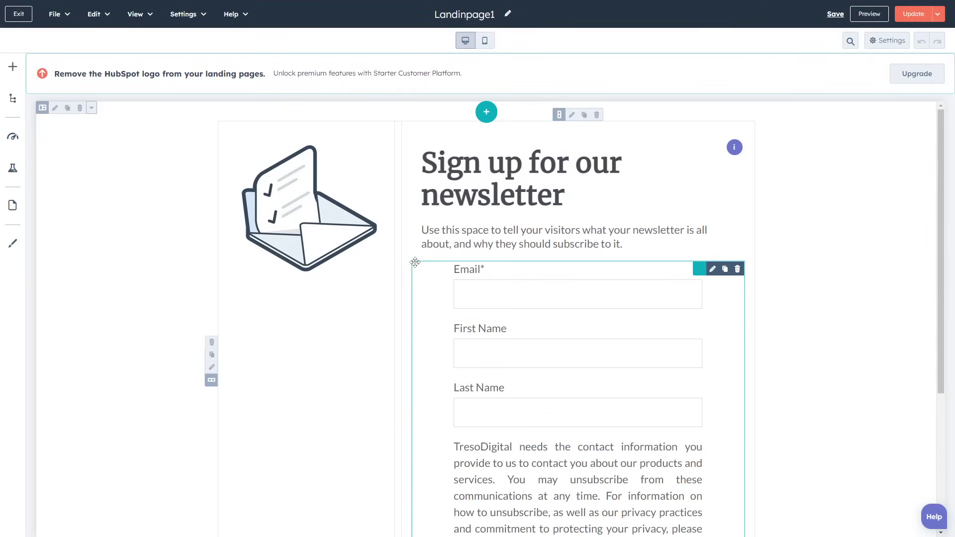
Examine the newsletter landing page's image, heading, sign-up form fields, privacy text and submit button.
scroll(392, 286, "down", 4)
scroll(534, 298, "up", 4)
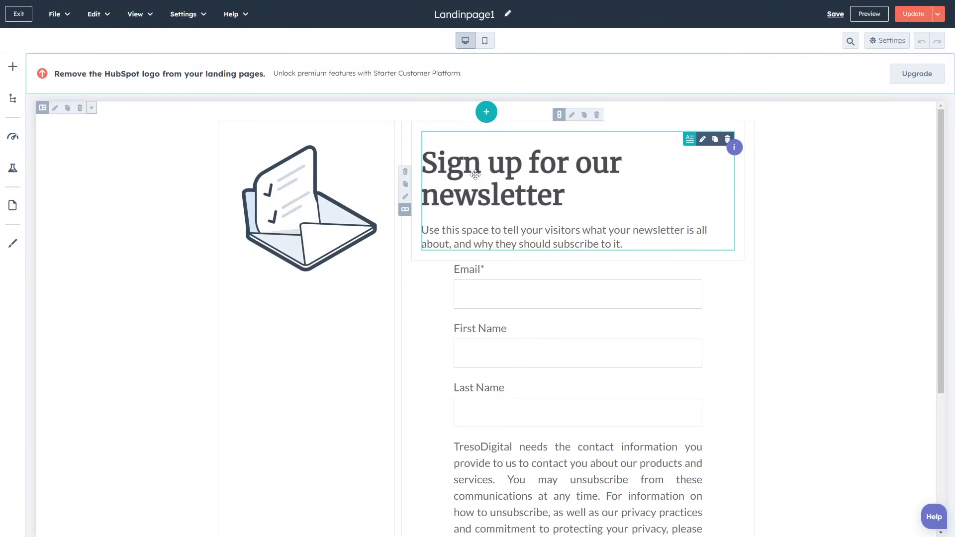
scroll(482, 335, "down", 4)
scroll(482, 335, "up", 4)
scroll(503, 214, "down", 3)
scroll(503, 216, "up", 4)
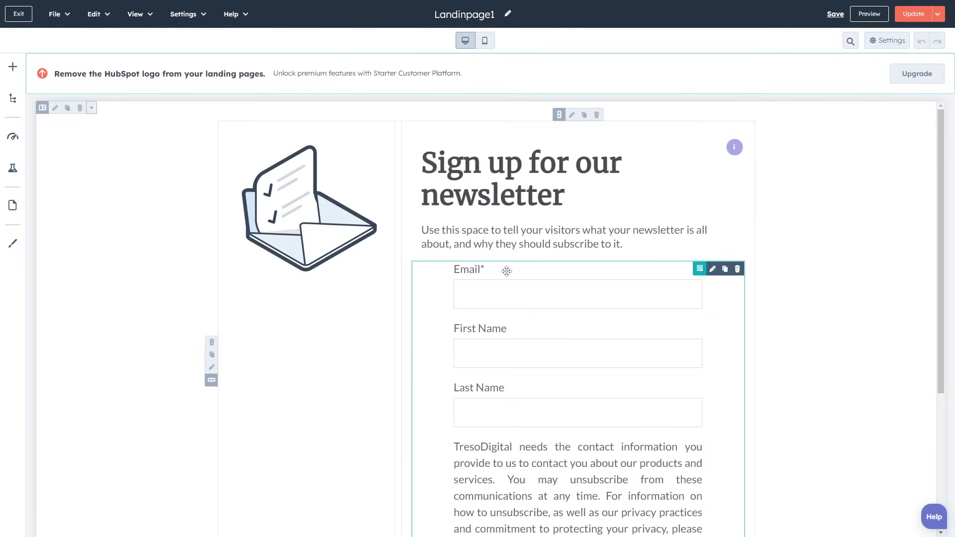
scroll(459, 307, "down", 2)
scroll(495, 237, "up", 1)
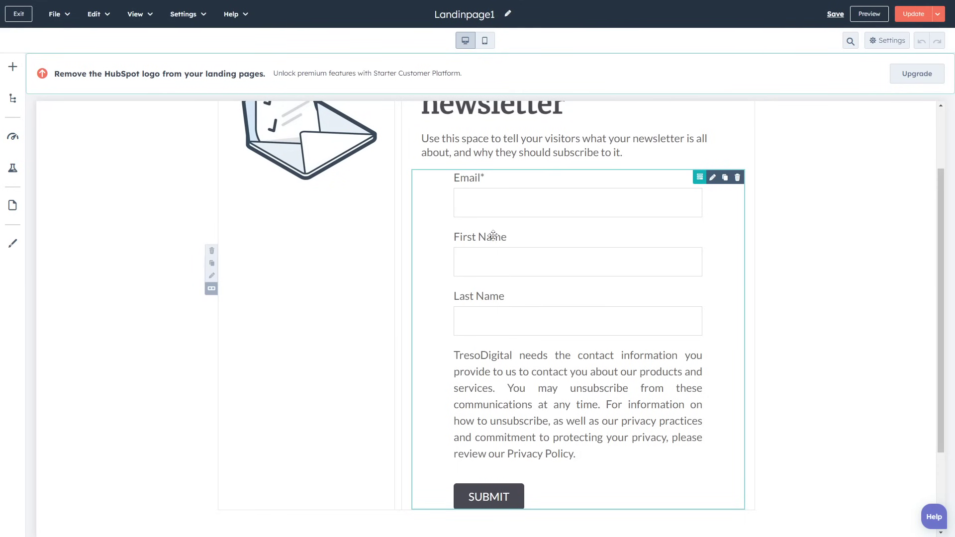
Review the sign-up form's content and style settings, plus the content settings of the envelope image.
left_click(503, 270)
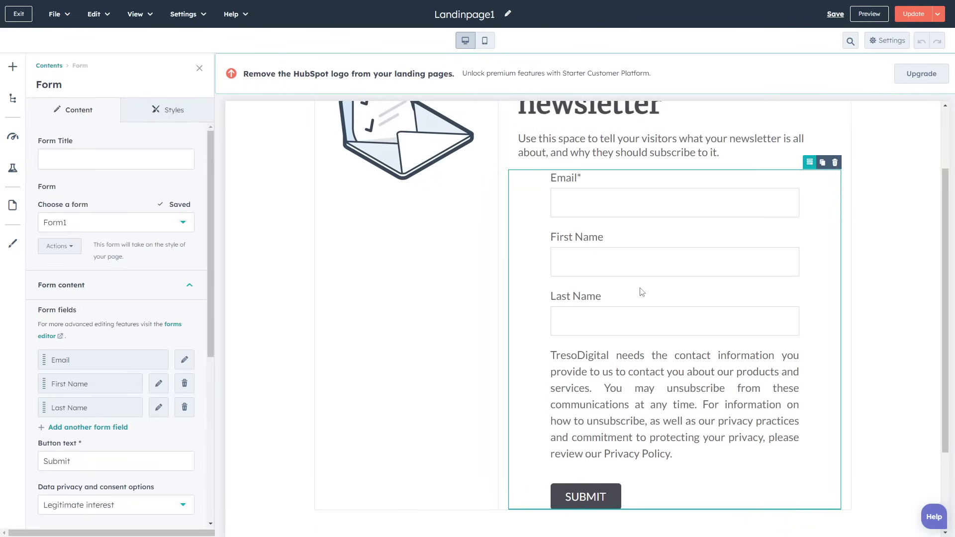
scroll(52, 272, "down", 3)
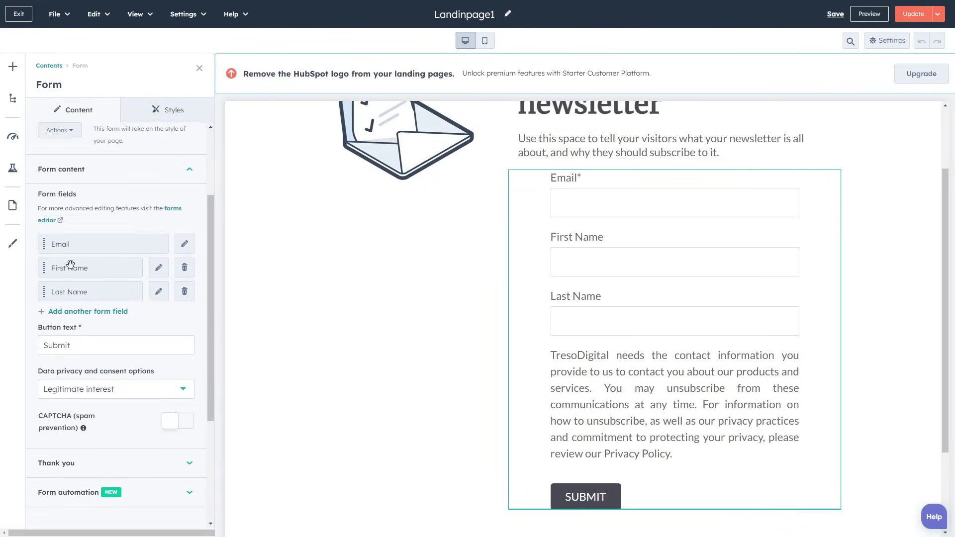
scroll(67, 244, "down", 4)
scroll(103, 206, "up", 7)
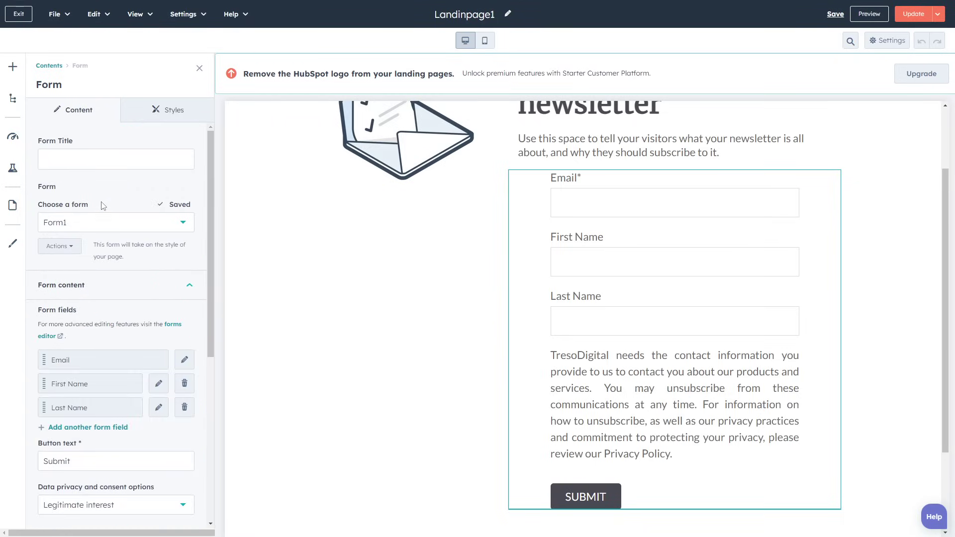
left_click(165, 120)
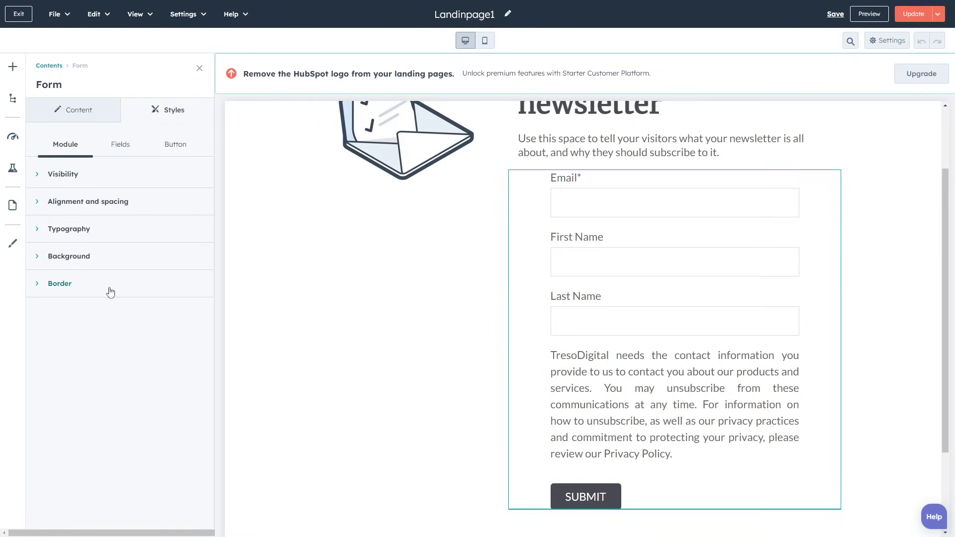
scroll(405, 272, "up", 2)
left_click(404, 239)
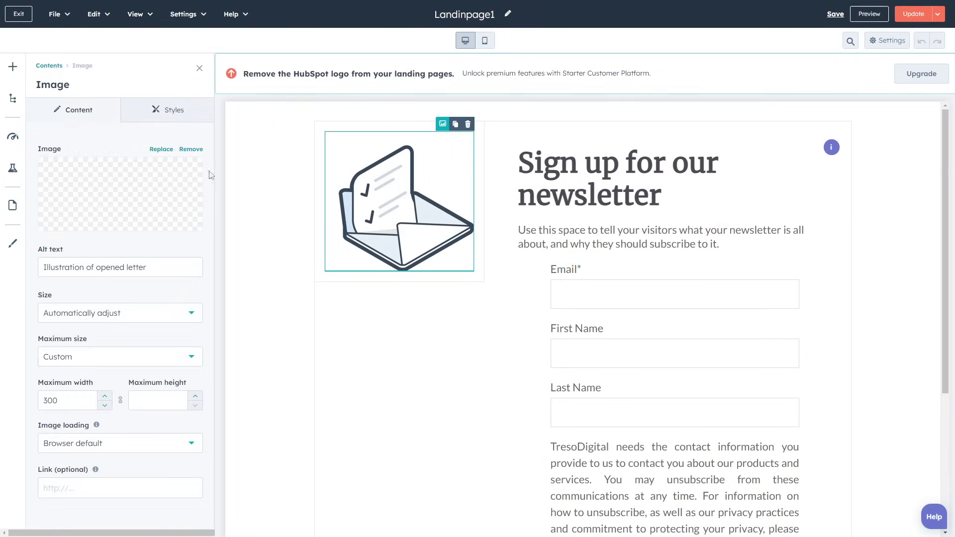
Review the text, design, and forms and buttons modules available for adding to the landing page.
left_click(14, 72)
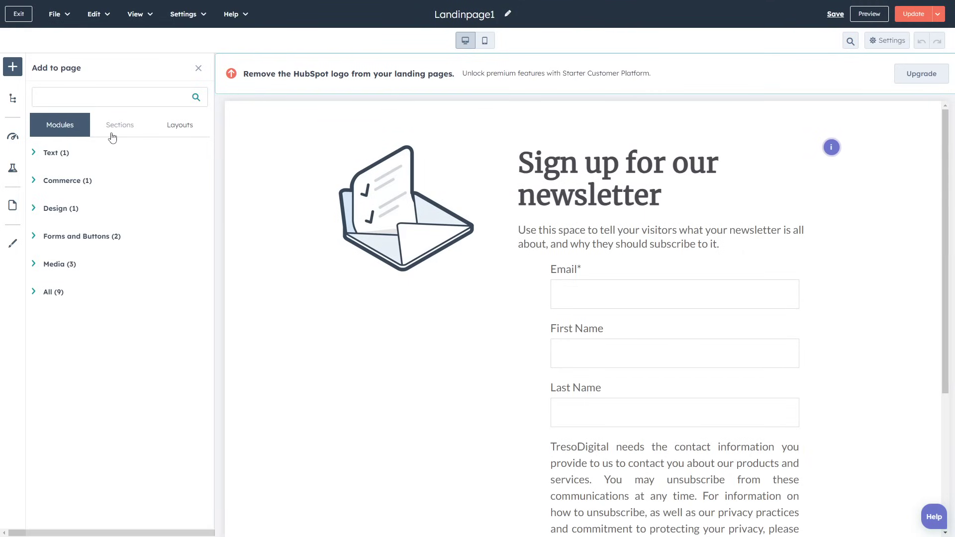
left_click(34, 154)
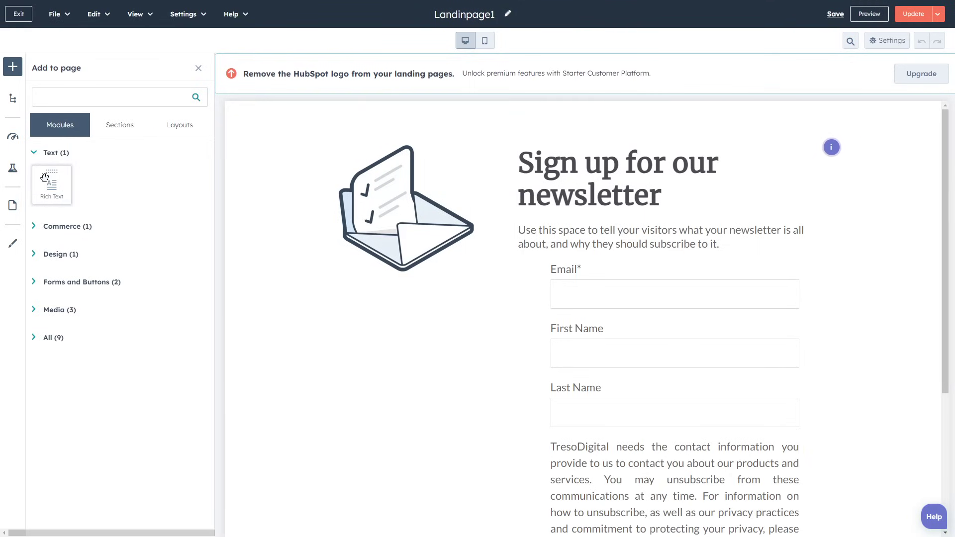
left_click(39, 255)
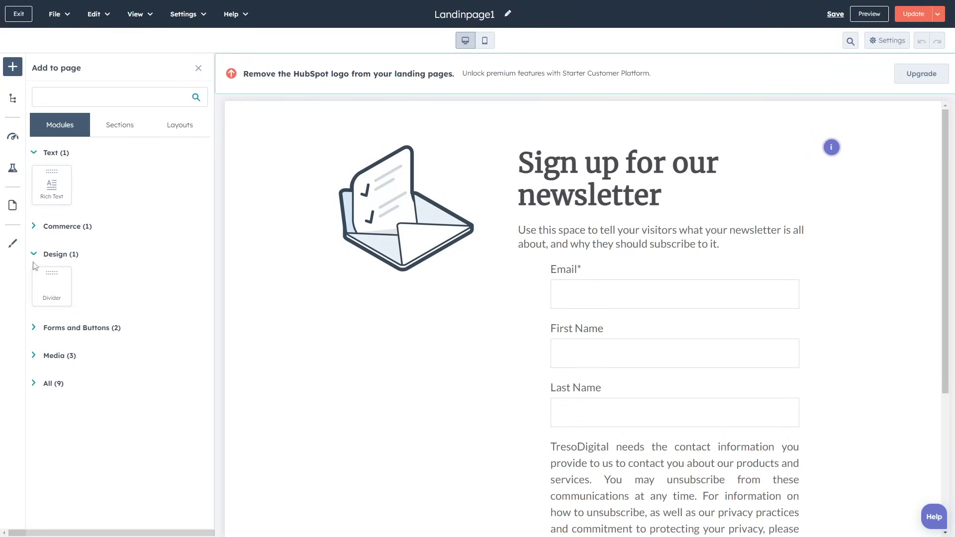
left_click(59, 328)
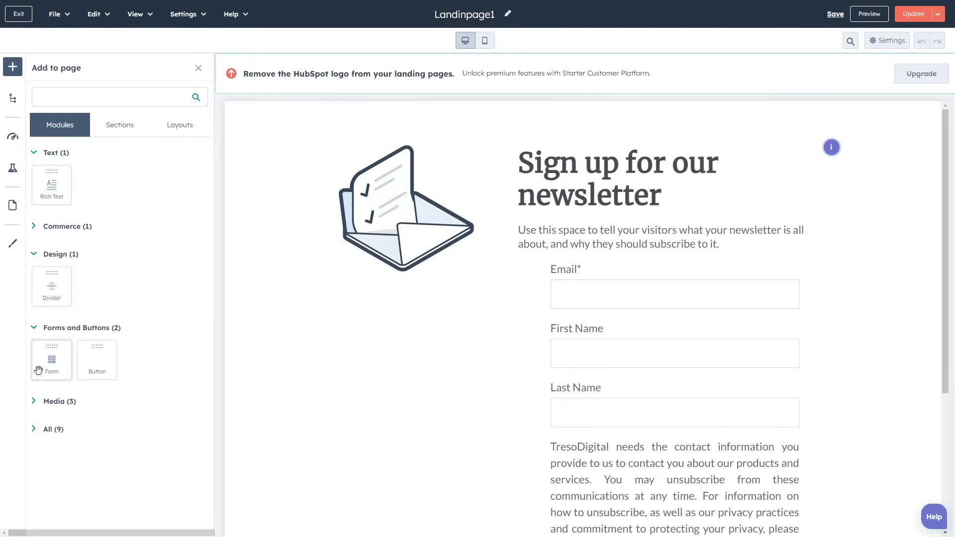
left_click_drag(86, 361, 477, 334)
scroll(478, 334, "up", 4)
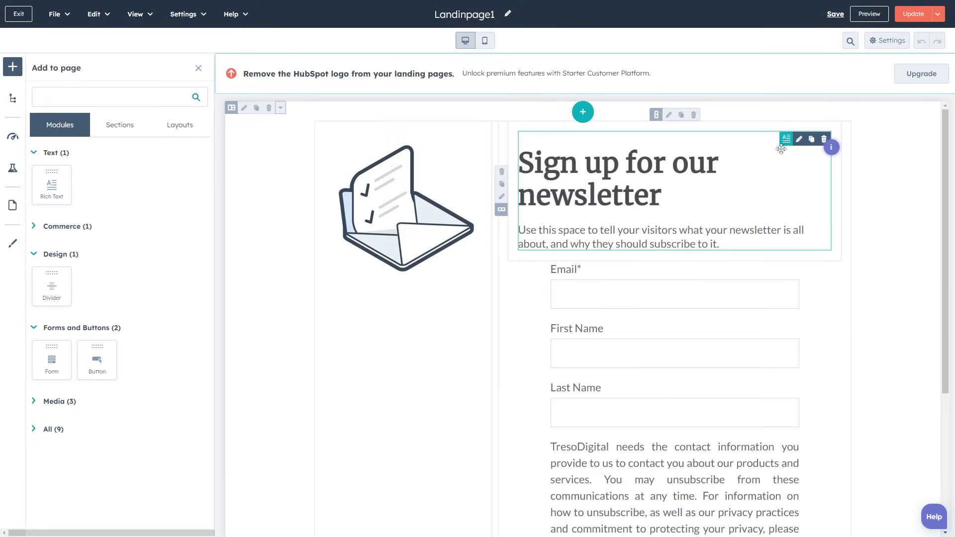
Check the landing page's mobile layout from the envelope image to the footer, and return to the desktop layout.
left_click(485, 42)
scroll(607, 345, "down", 5)
scroll(617, 364, "up", 8)
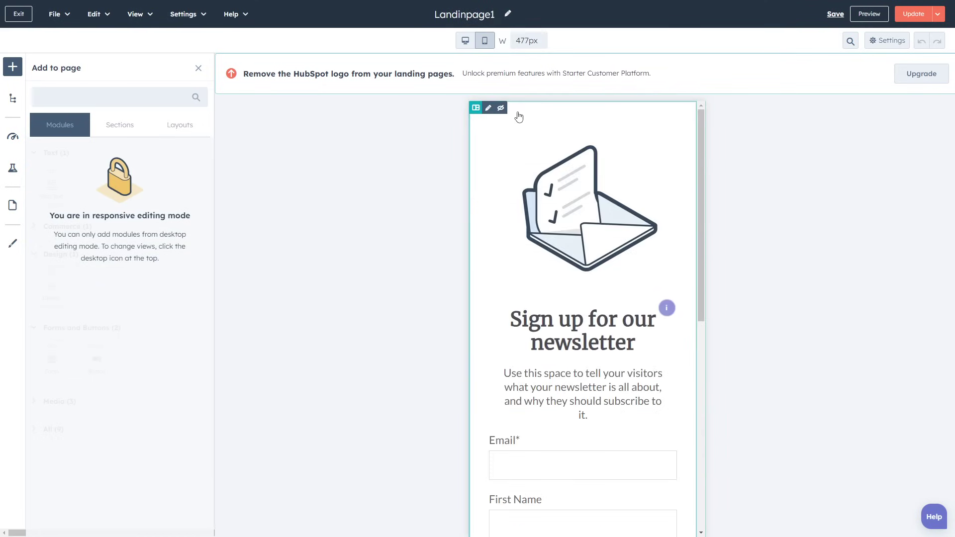
scroll(590, 300, "down", 8)
scroll(589, 340, "up", 8)
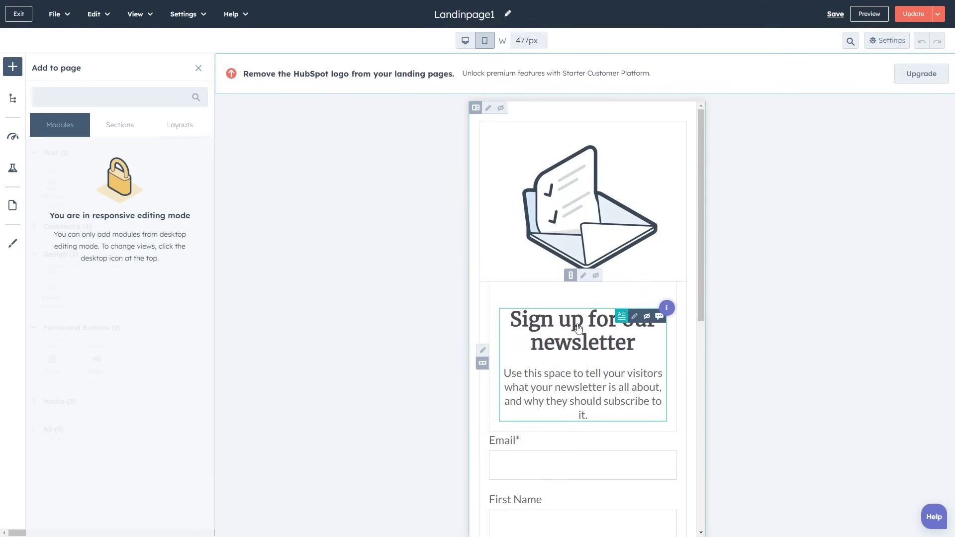
scroll(609, 330, "down", 8)
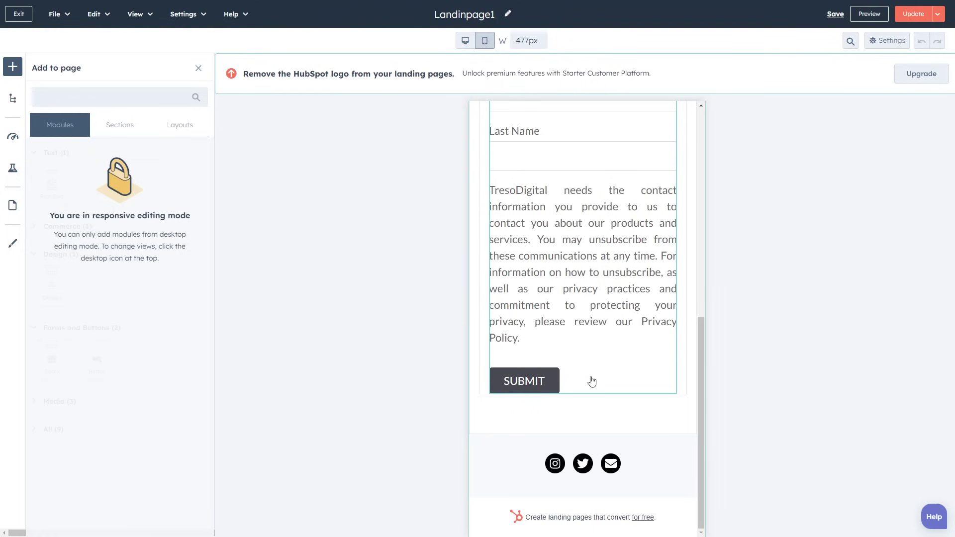
scroll(591, 380, "up", 8)
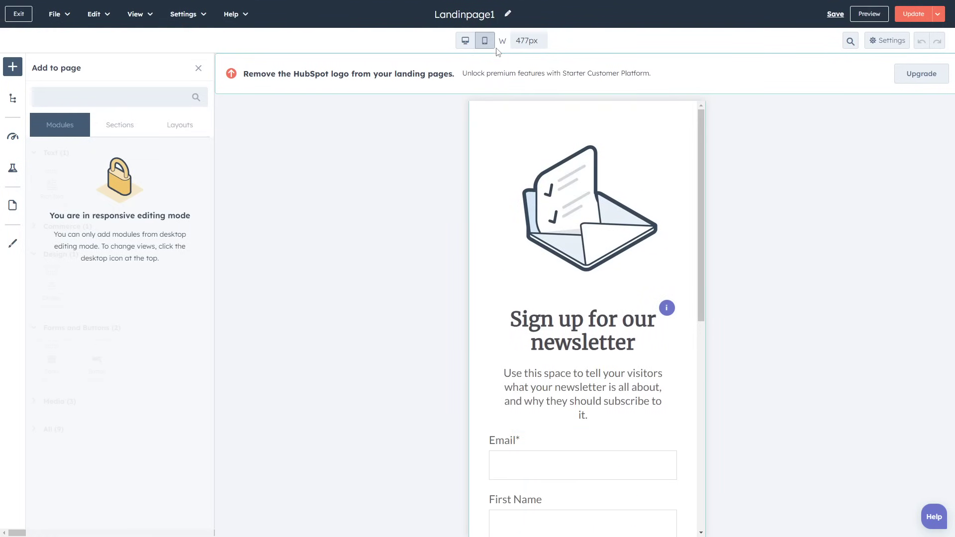
left_click(465, 40)
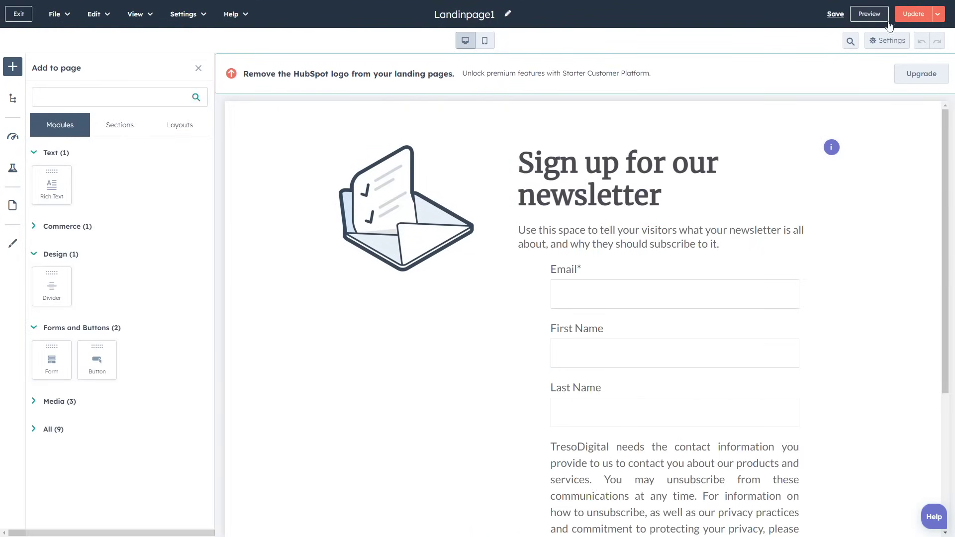
Publish the update to Landinpage1 and exit the page editor.
left_click(914, 14)
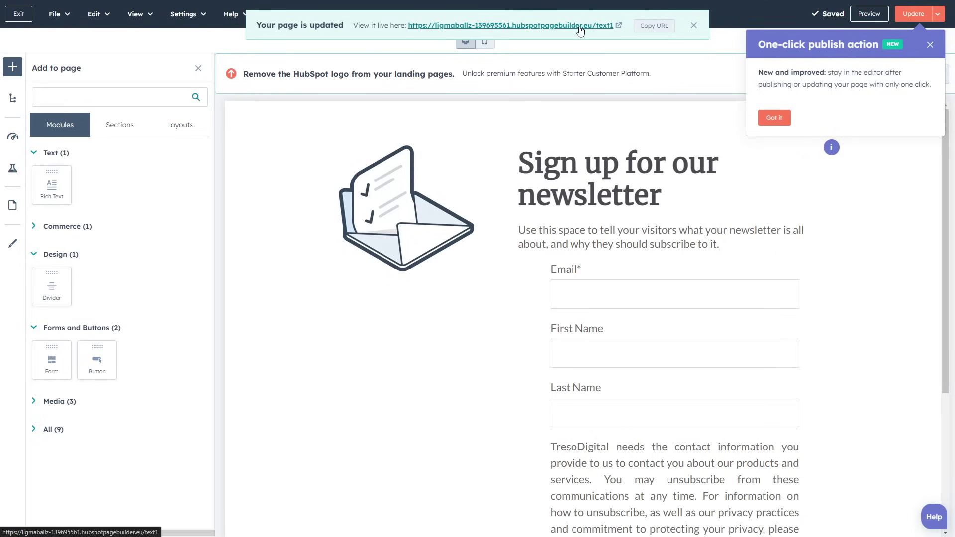
left_click(694, 25)
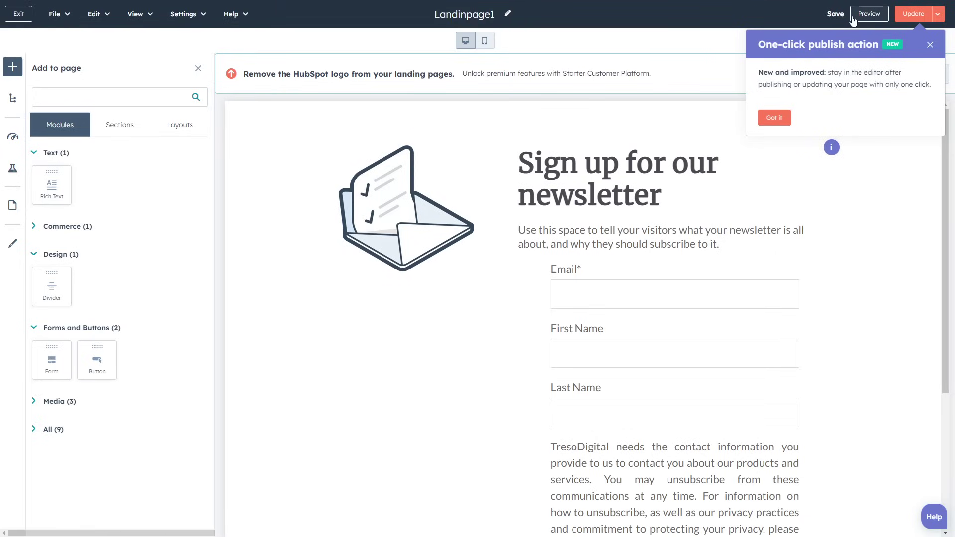
left_click(15, 11)
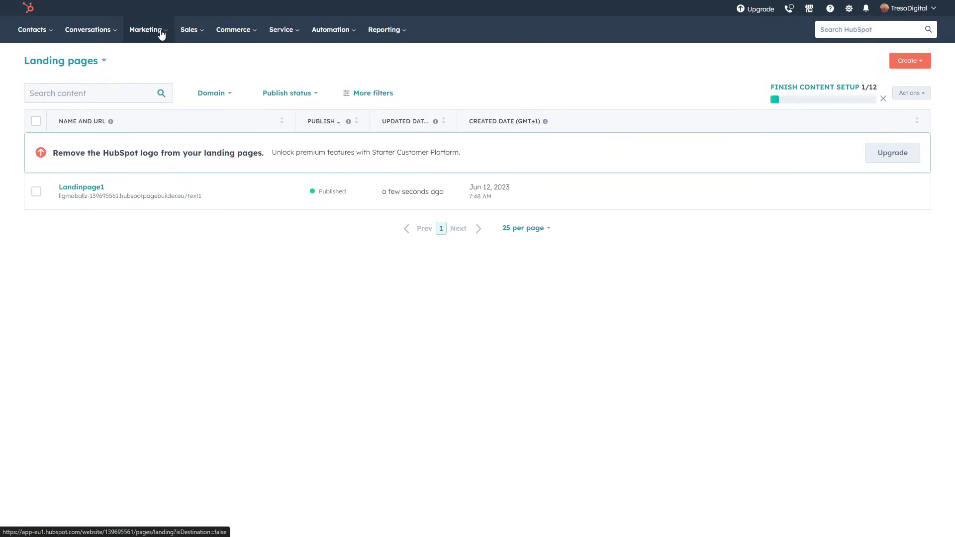
Open the marketing forms overview and review the performance report of Form1.
mouse_move(162, 34)
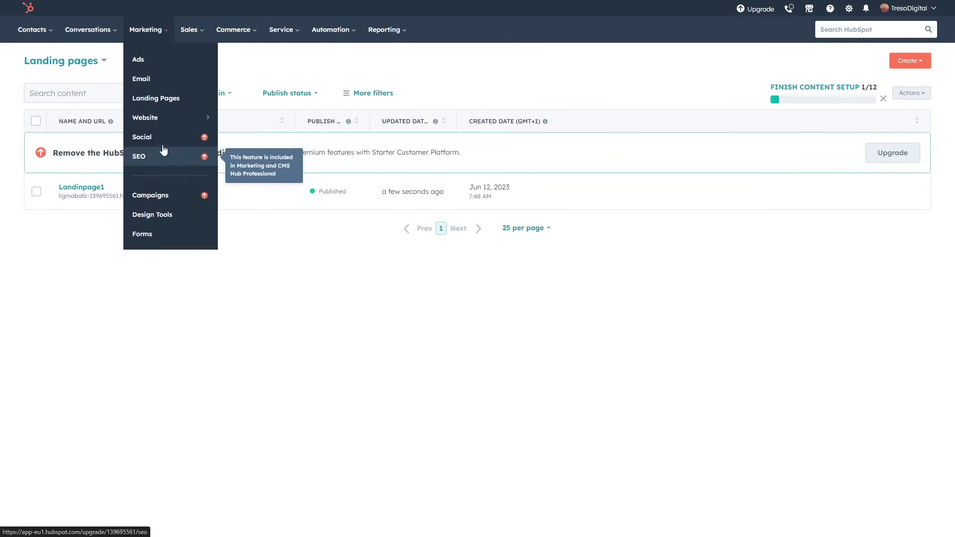
left_click(144, 238)
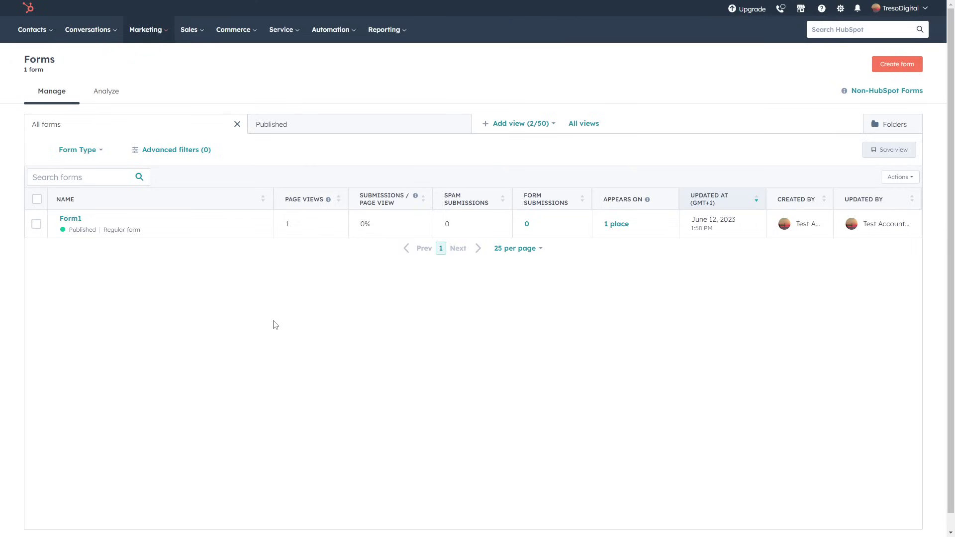
left_click(70, 219)
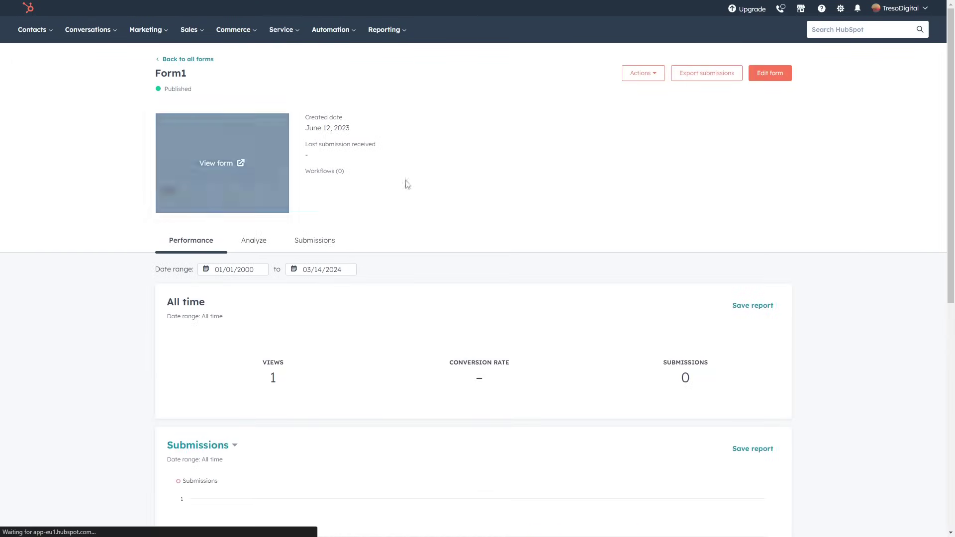
scroll(490, 245, "down", 5)
scroll(575, 279, "up", 5)
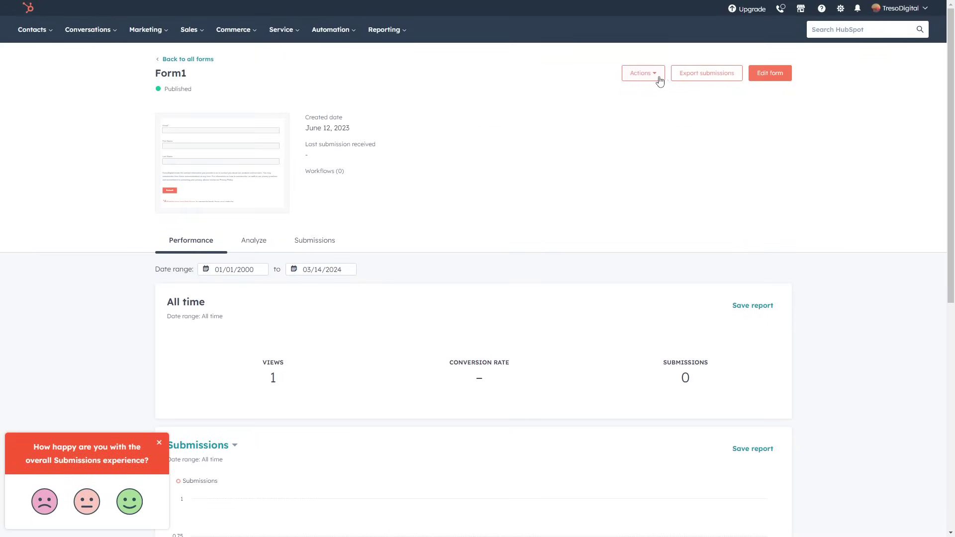
View the live version of Form1 with its privacy text, close it and return to the list of all forms.
left_click(241, 166)
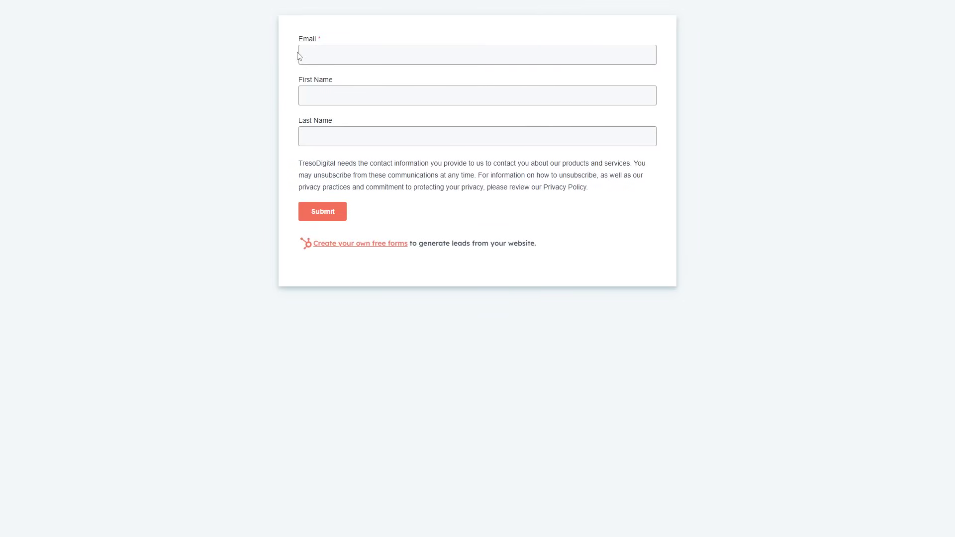
left_click_drag(305, 163, 404, 199)
left_click(399, 196)
key("ctrl+w")
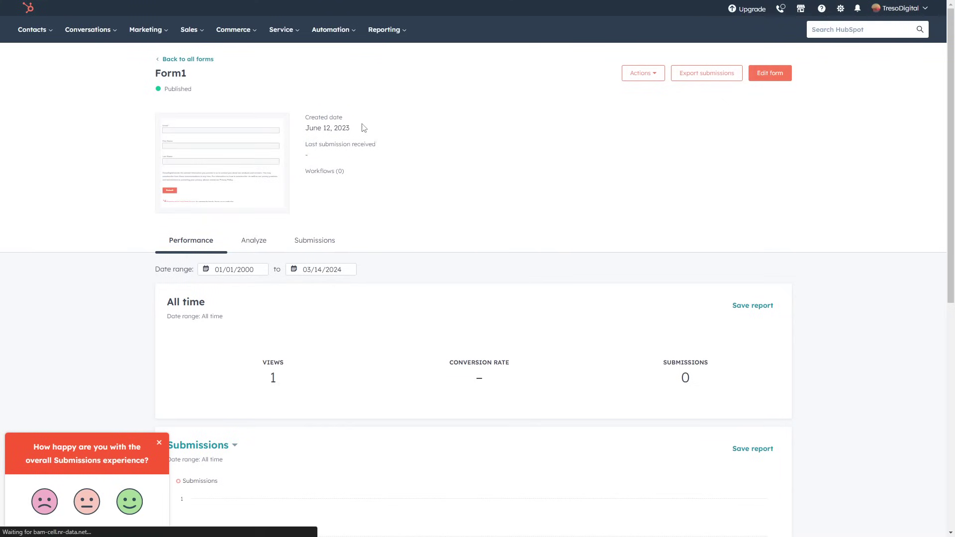
left_click(189, 60)
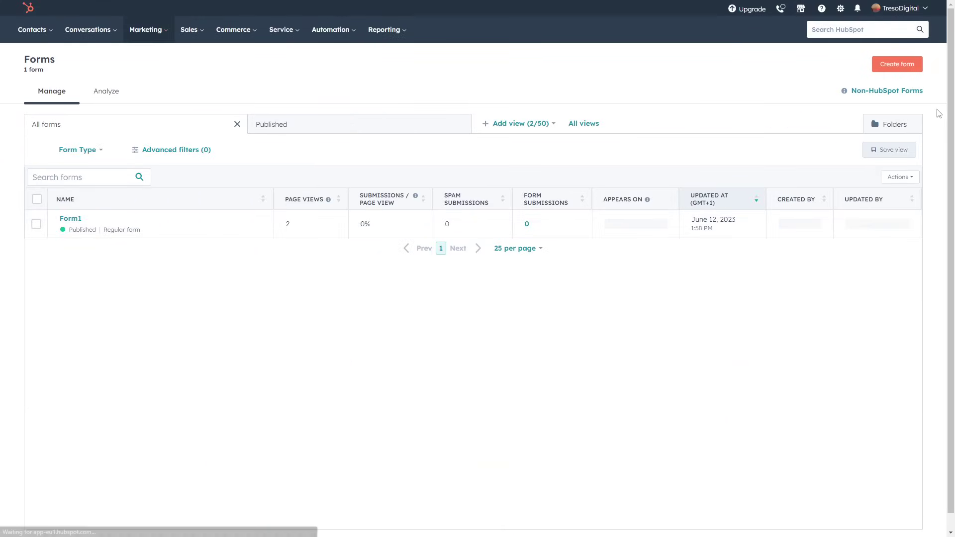
Create a new embedded form from the blank template and skip the guided tour.
left_click(888, 70)
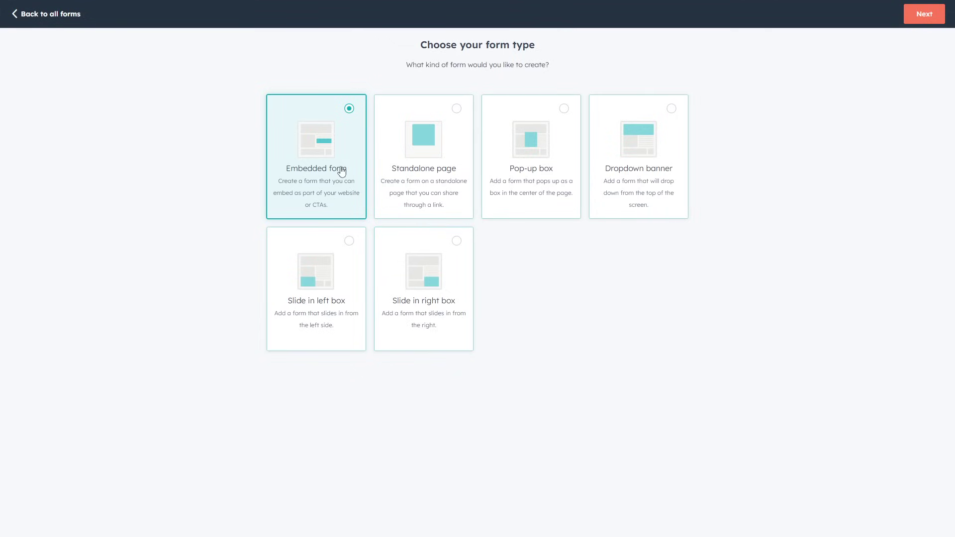
left_click(925, 16)
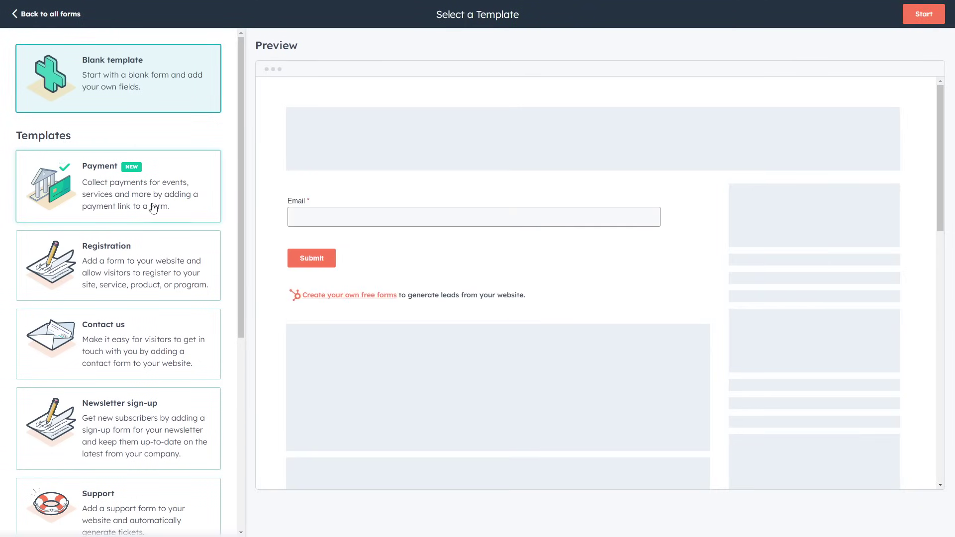
scroll(100, 238, "down", 5)
scroll(89, 247, "down", 2)
scroll(107, 358, "up", 7)
left_click(106, 213)
left_click(90, 97)
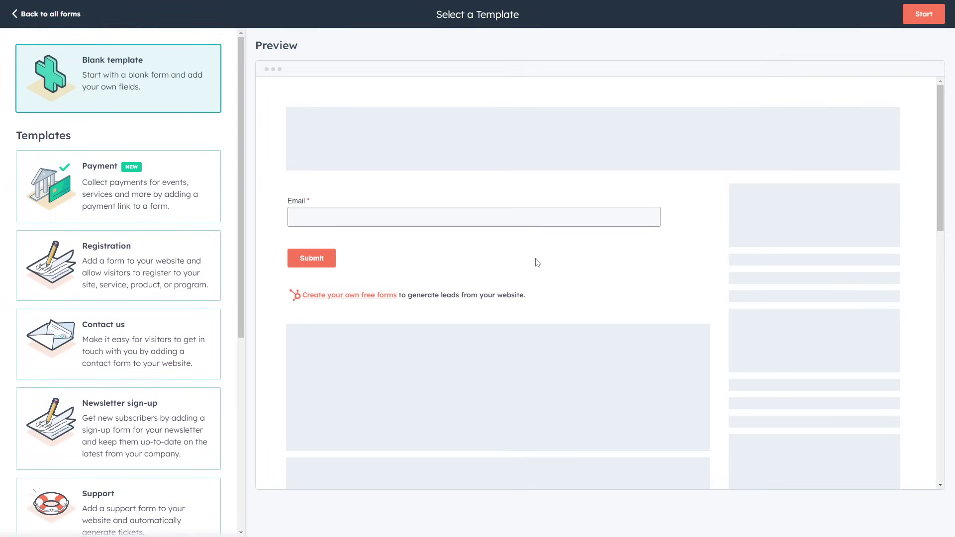
left_click(922, 14)
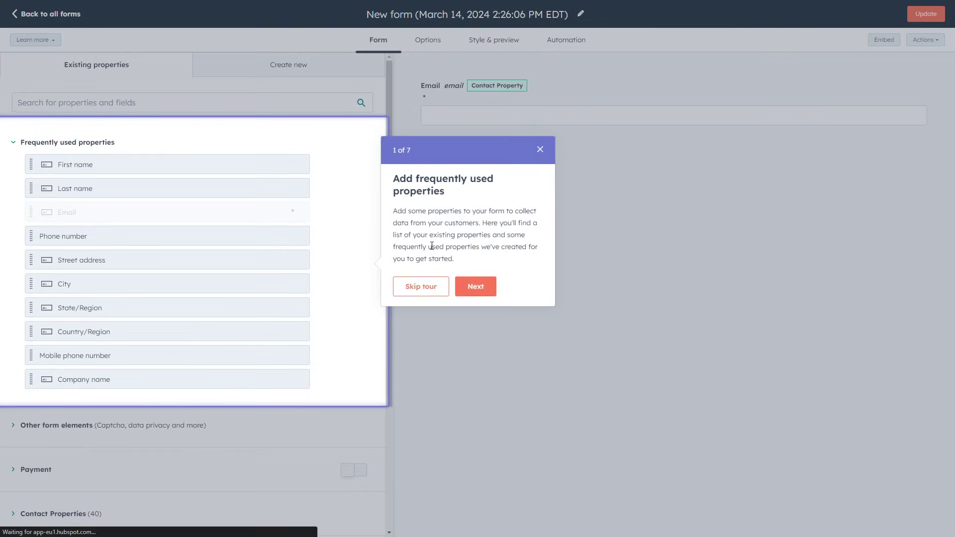
left_click(423, 291)
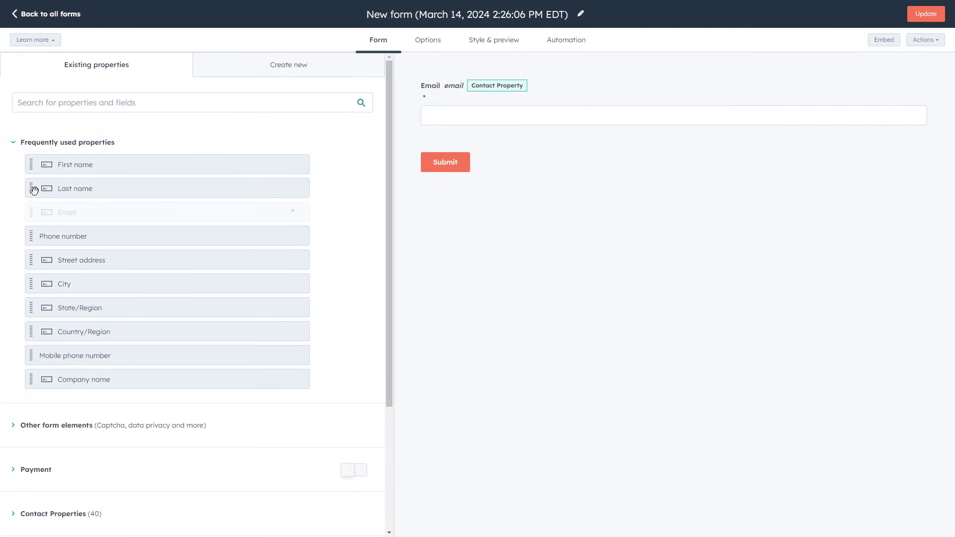
Add First name and Phone number fields above the Email field and a Company name field below it.
left_click_drag(31, 164, 438, 80)
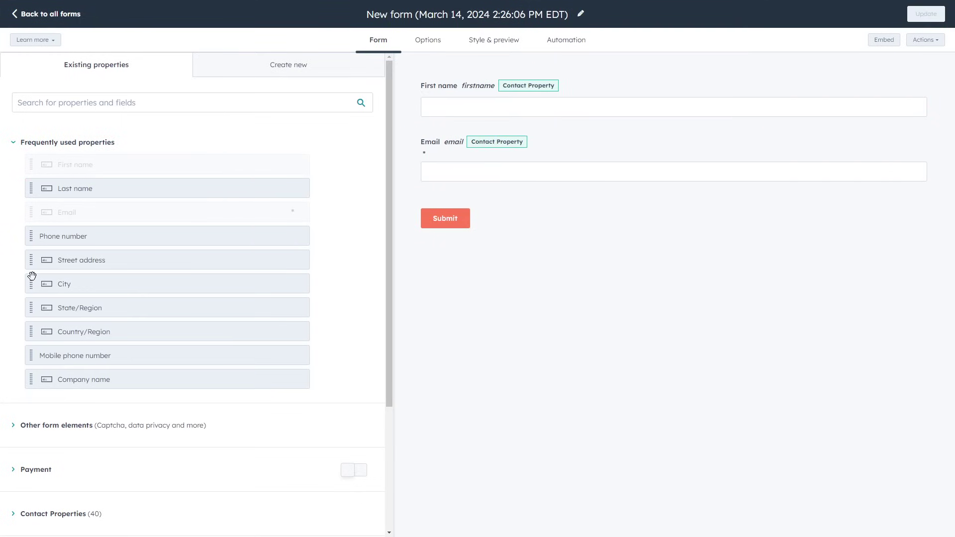
left_click_drag(30, 237, 433, 130)
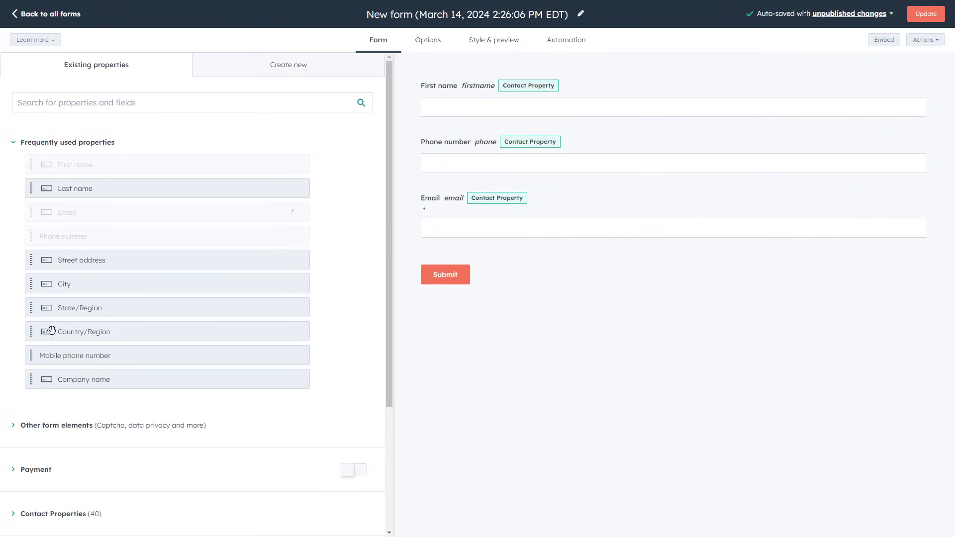
left_click_drag(31, 379, 422, 244)
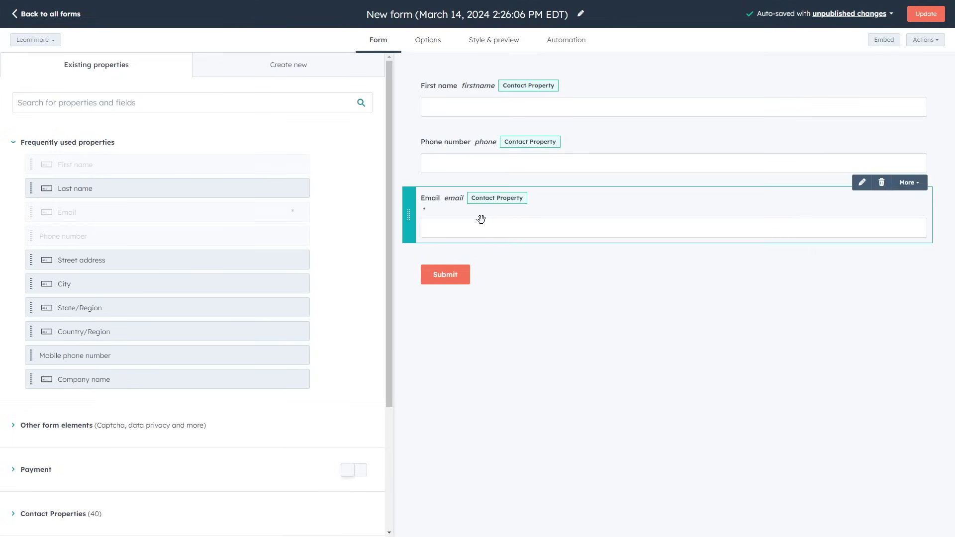
left_click_drag(30, 379, 449, 268)
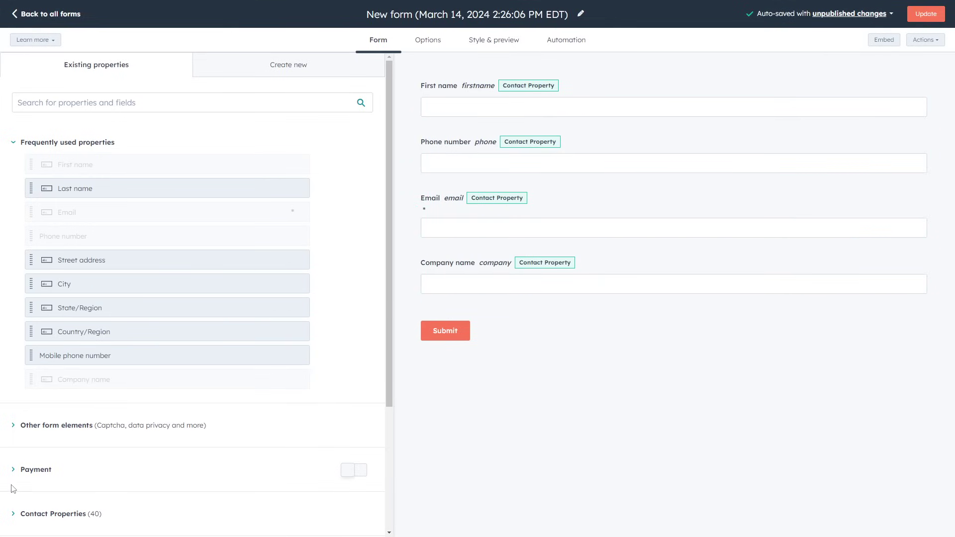
Look over the payment option and the remaining contact, company and ticket property groups for the form.
scroll(85, 339, "down", 3)
mouse_move(349, 298)
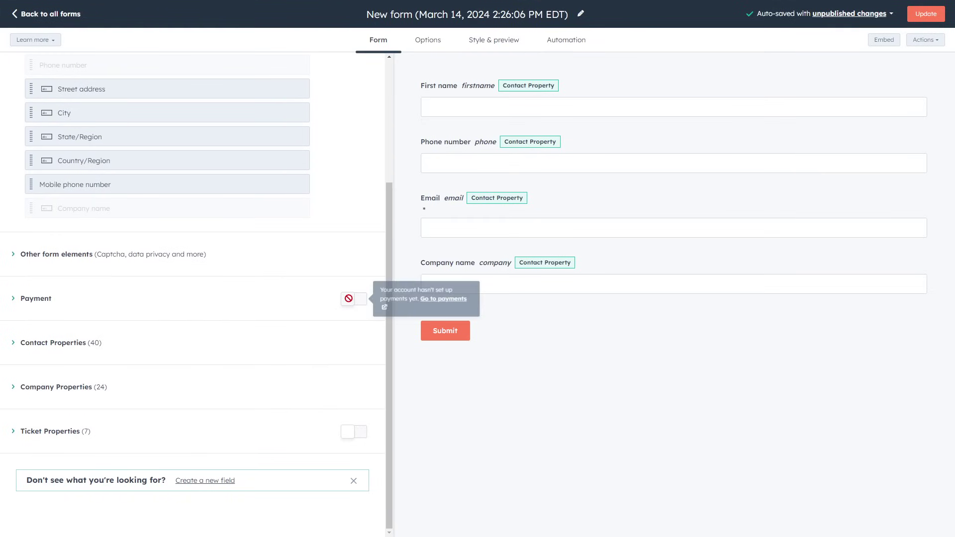
left_click_drag(390, 287, 417, 301)
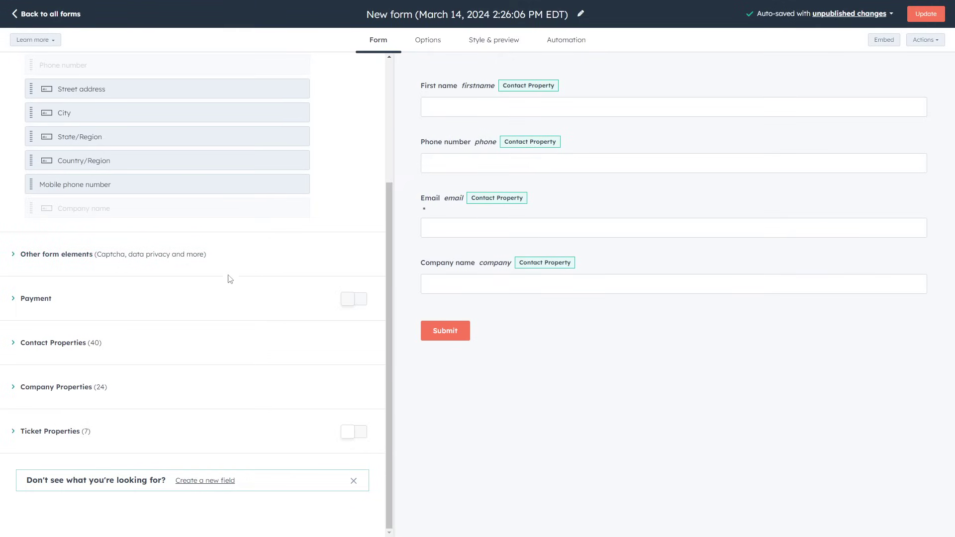
scroll(219, 248, "up", 4)
Create a multiple-checkboxes contact property labelled ToS with a single ToS option and place it below the Company name field.
left_click(272, 62)
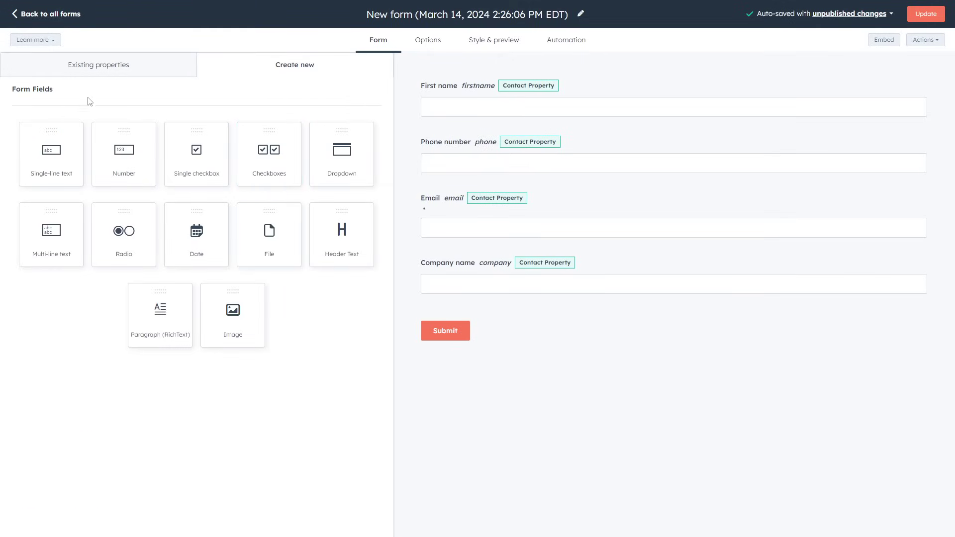
left_click_drag(337, 150, 466, 323)
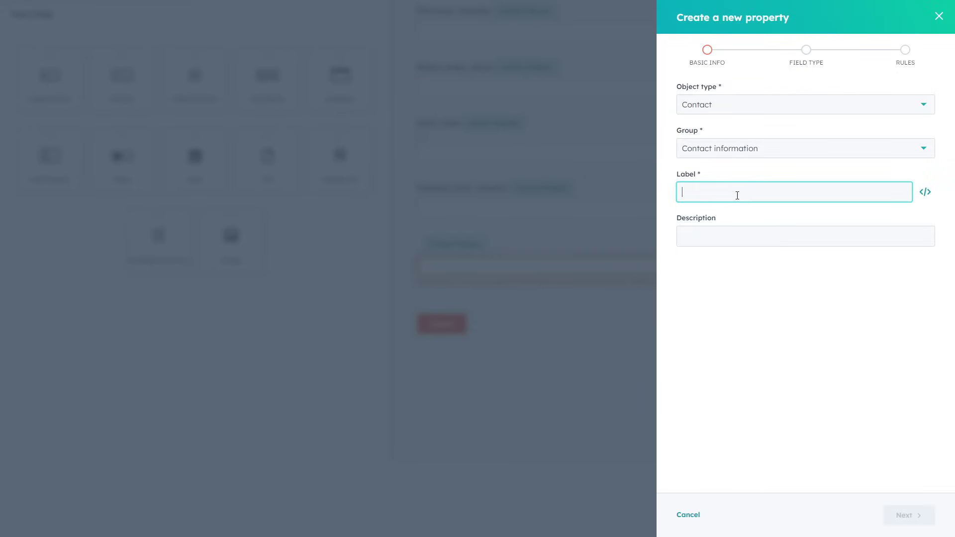
type("ToS")
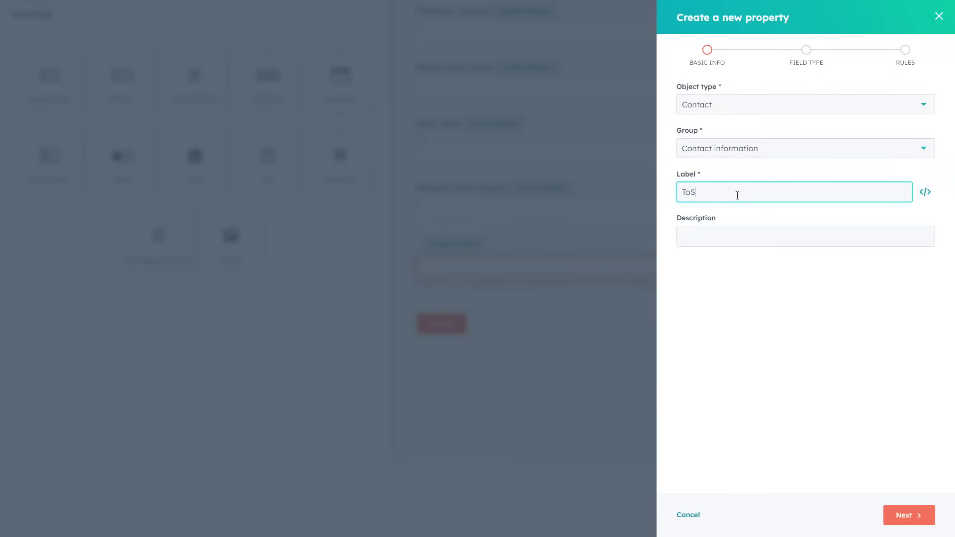
left_click(903, 517)
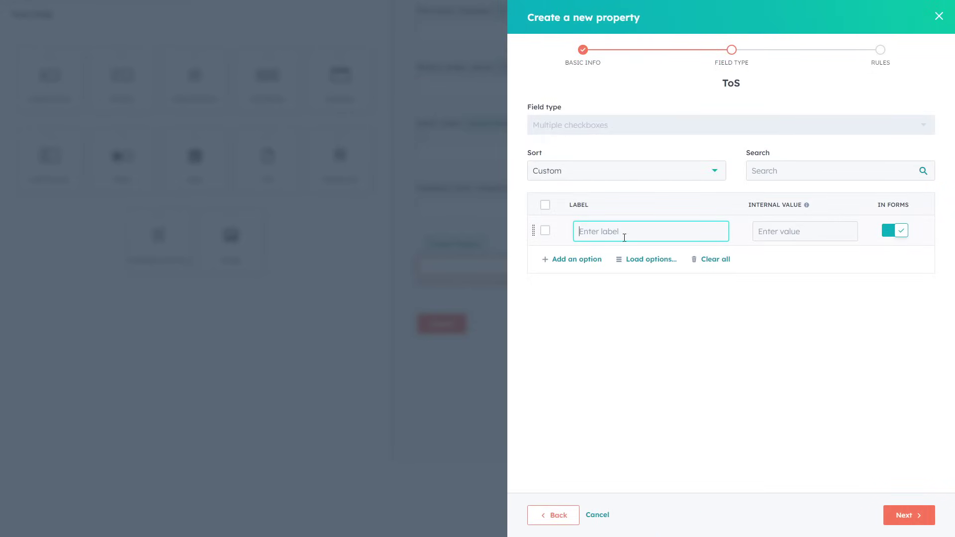
type("ToS")
left_click(906, 515)
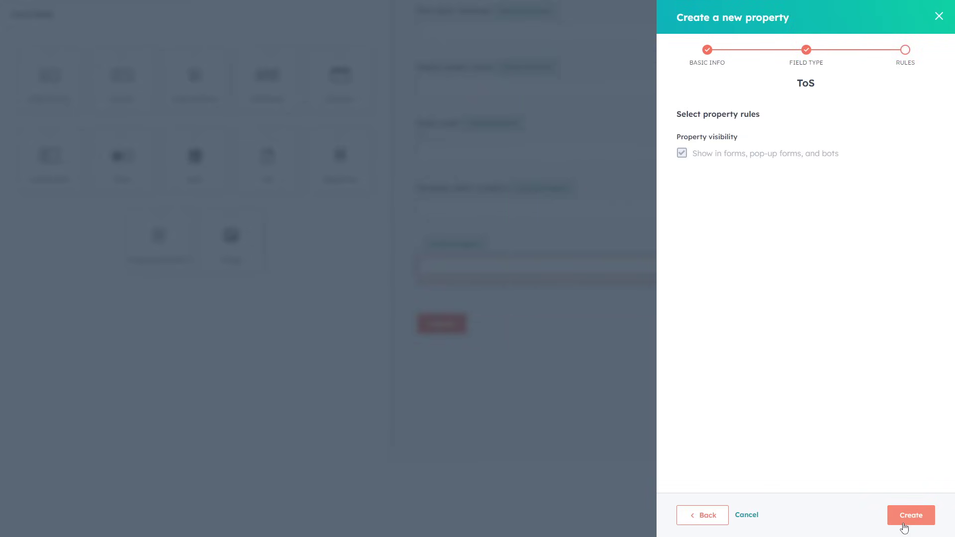
left_click(908, 518)
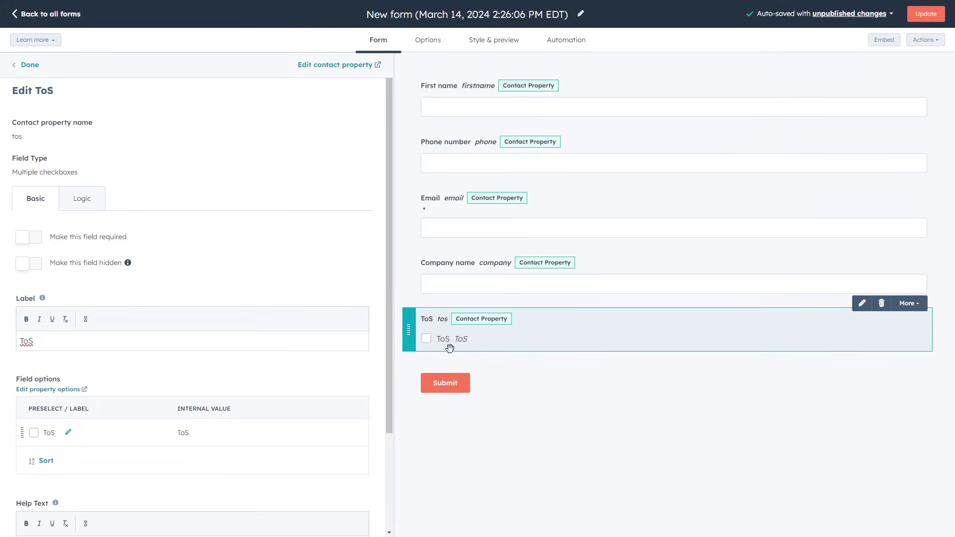
Publish the updated form, select its share link, close the confirmation and return to the list of all forms.
left_click(926, 14)
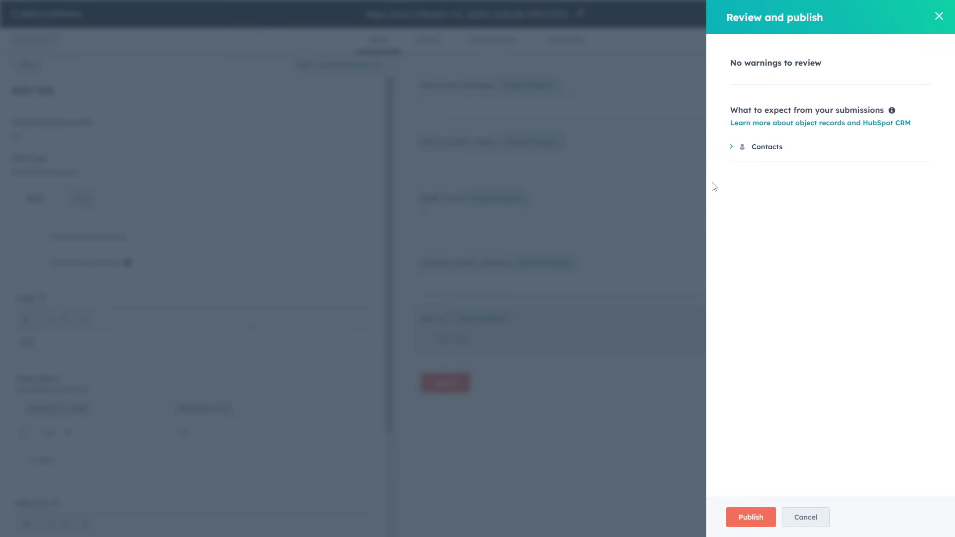
left_click(750, 518)
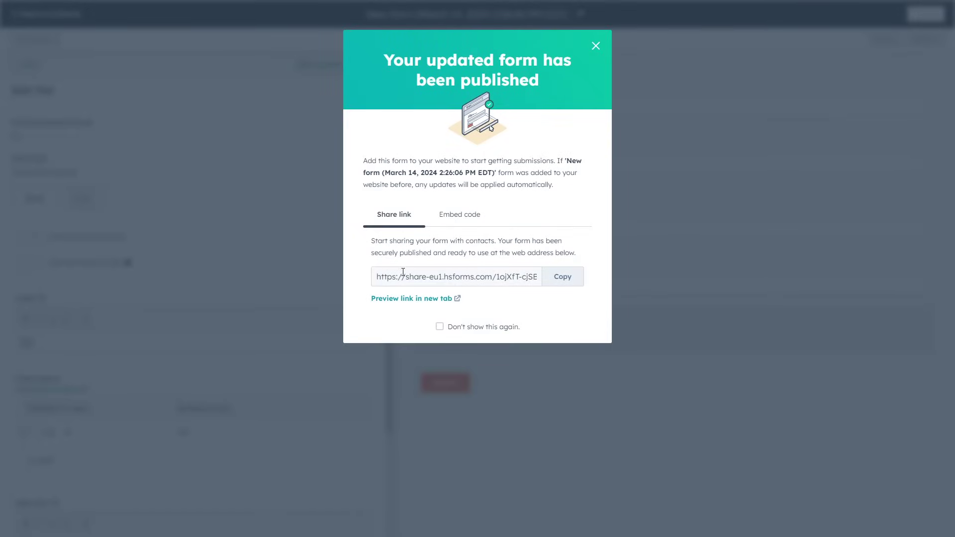
left_click(501, 279)
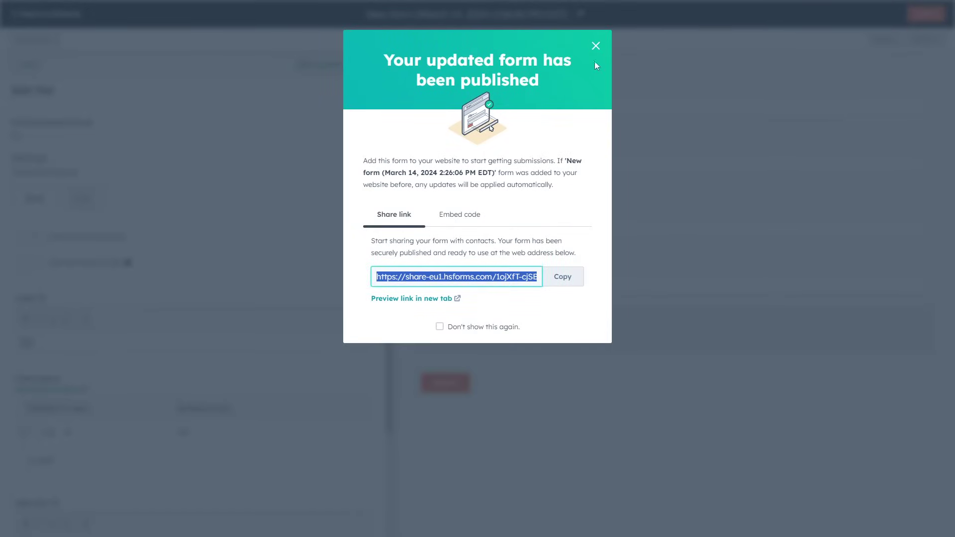
left_click(596, 45)
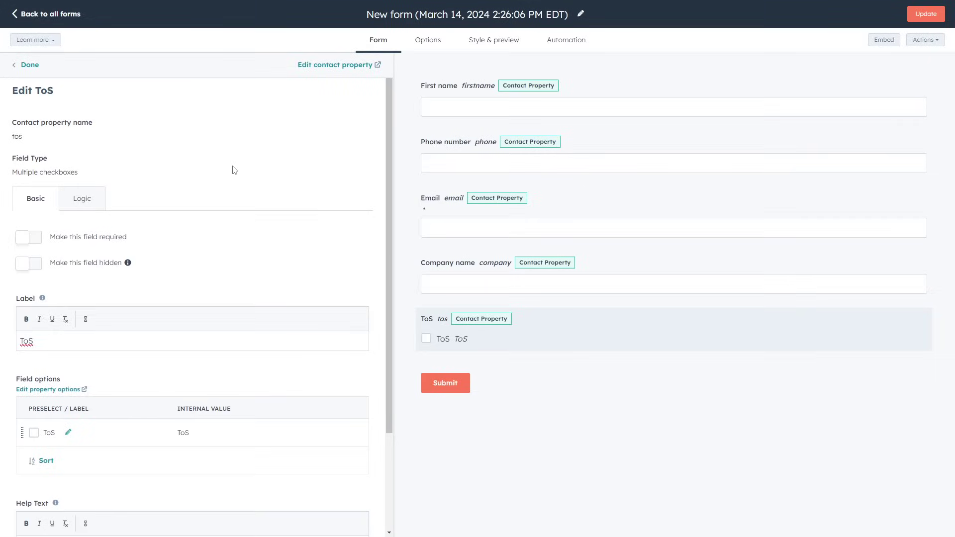
left_click(29, 14)
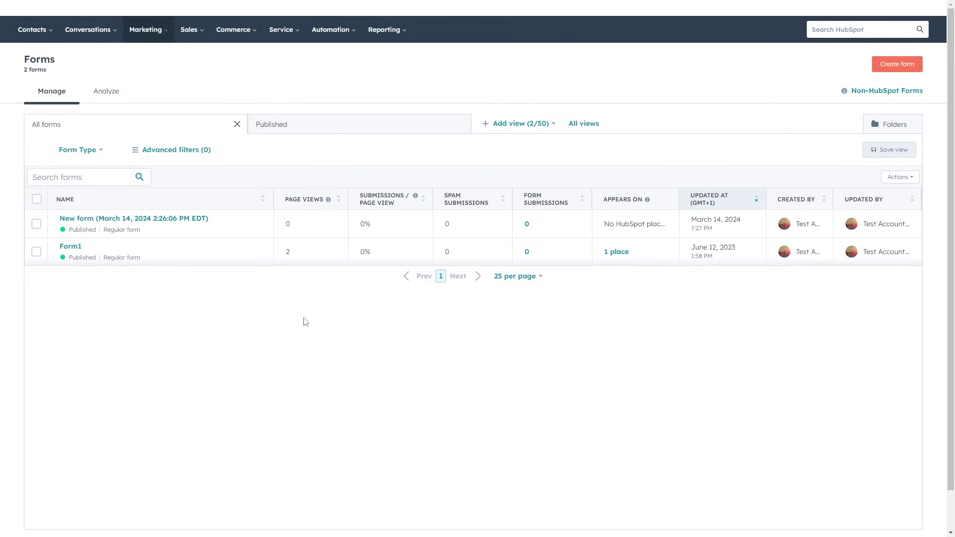
Open the sales deals list and start a new deal named Services.
left_click(194, 32)
left_click(191, 81)
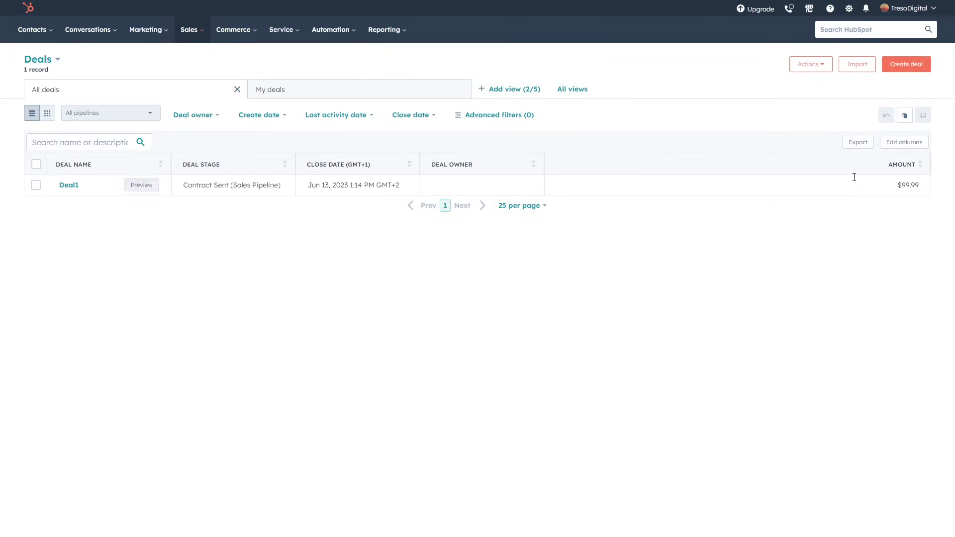
left_click(907, 64)
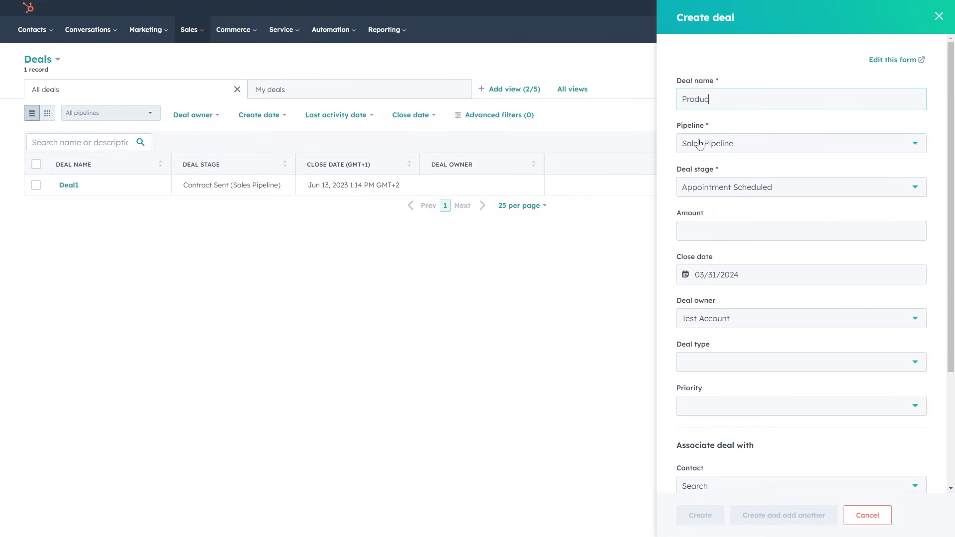
type("Product#1")
left_click_drag(742, 100, 653, 88)
left_click(736, 95)
type("Services")
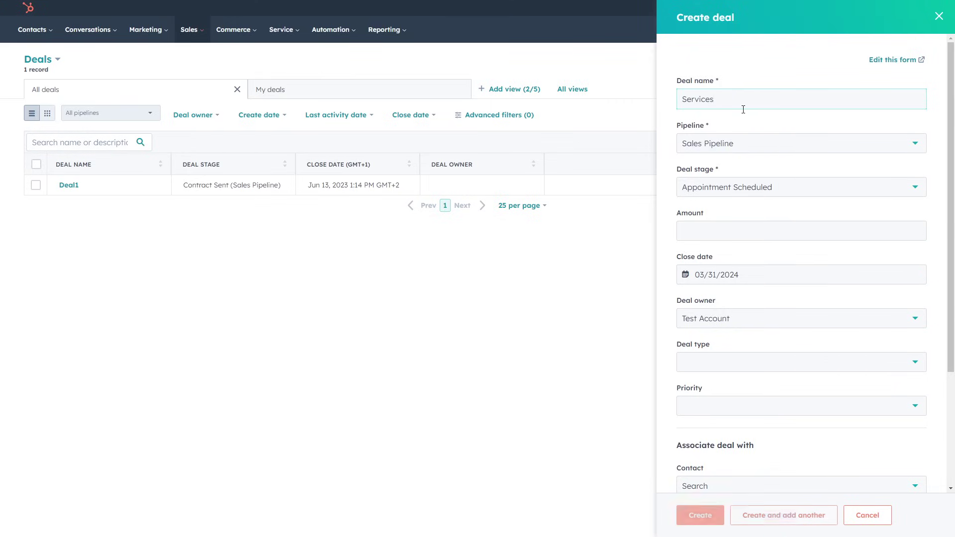
left_click_drag(742, 106, 760, 81)
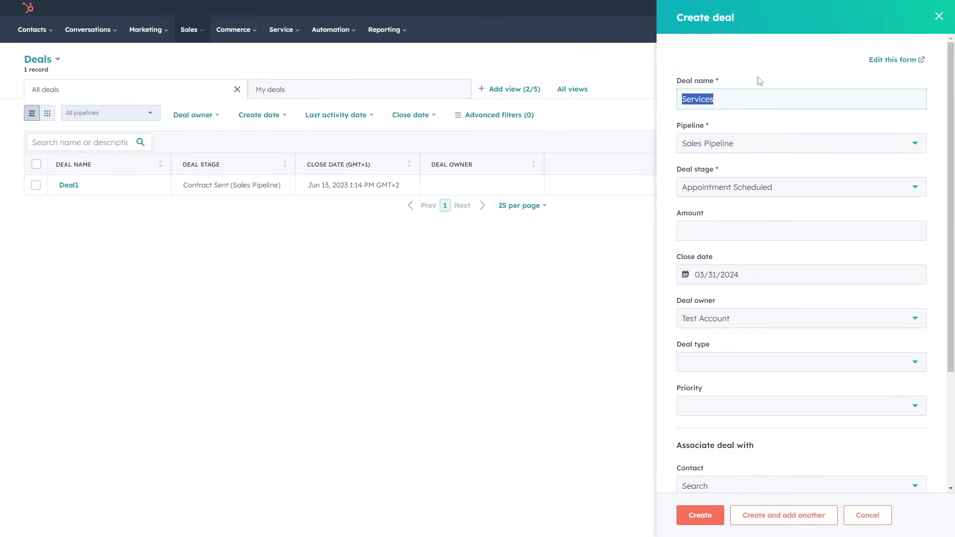
Check the pipeline choices for the deal and choose Appointment Scheduled as its deal stage.
left_click(736, 145)
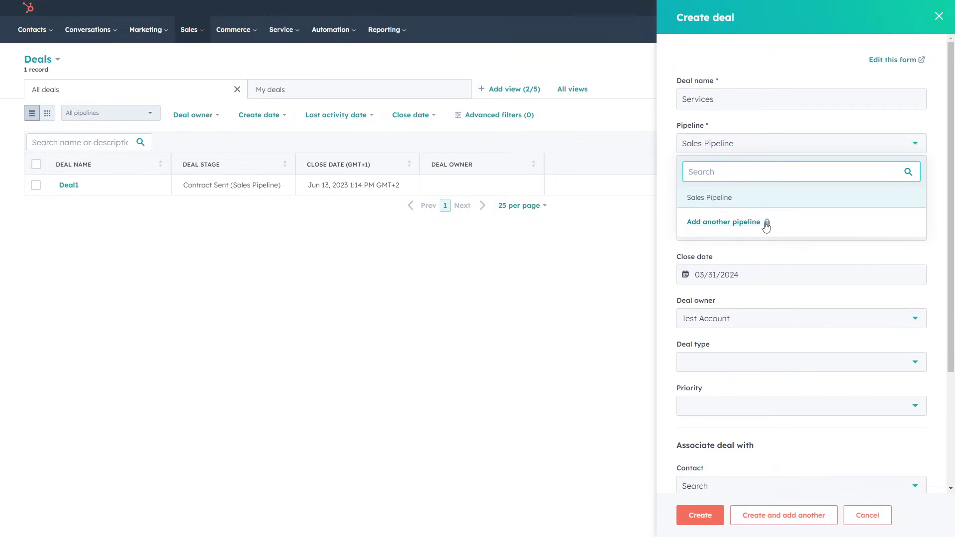
left_click(665, 162)
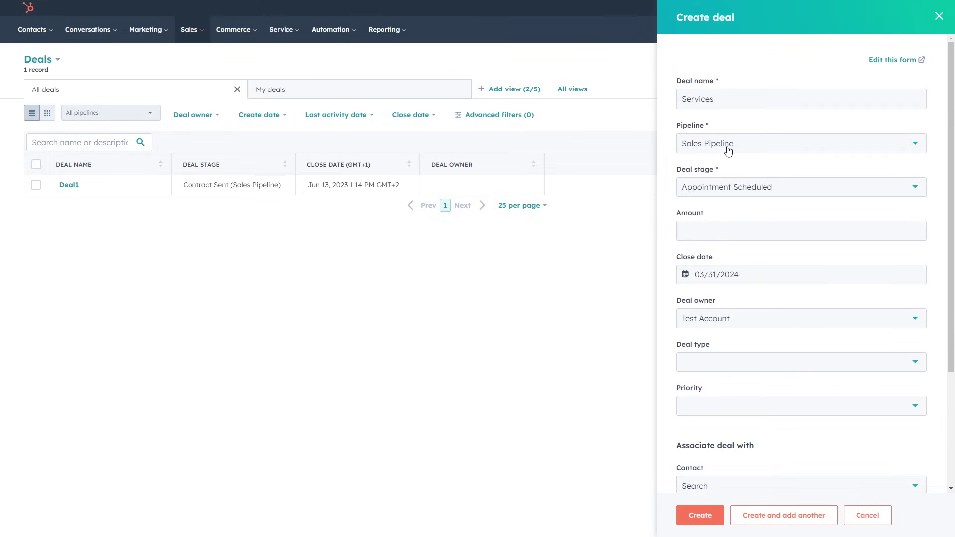
left_click(685, 195)
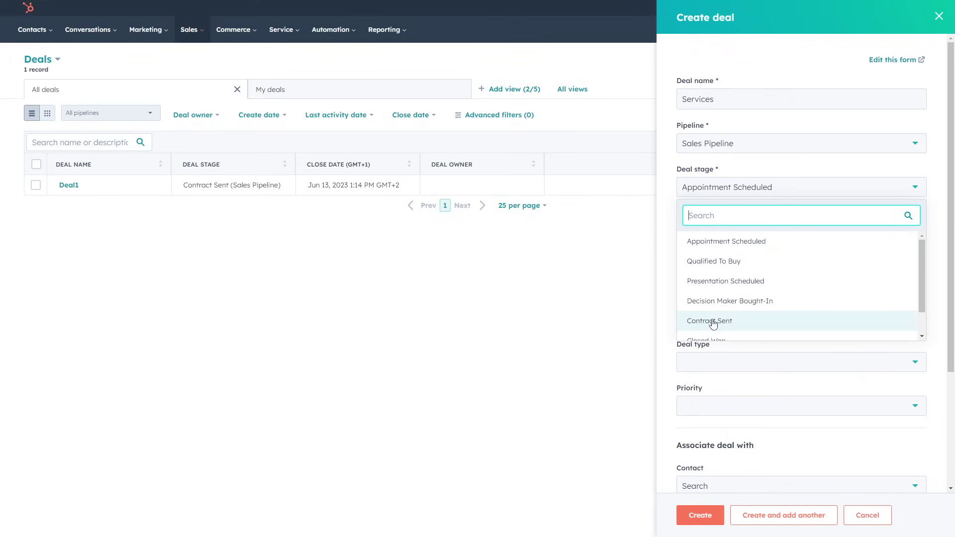
scroll(757, 324, "down", 2)
scroll(752, 276, "up", 2)
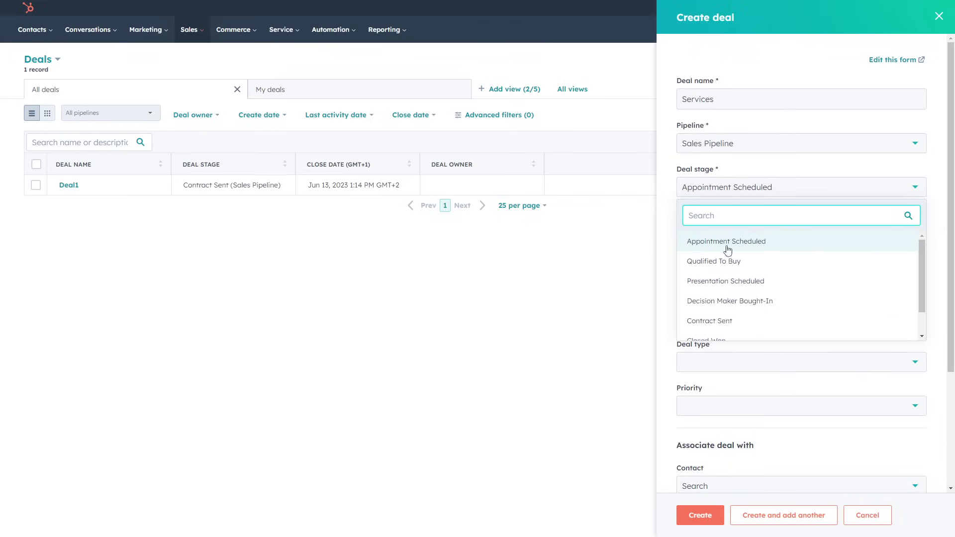
left_click(696, 246)
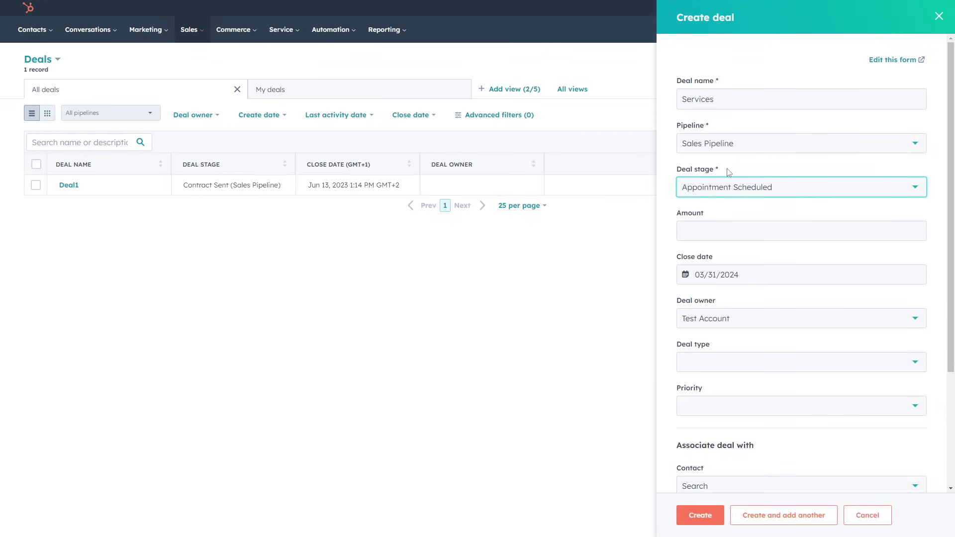
left_click(752, 193)
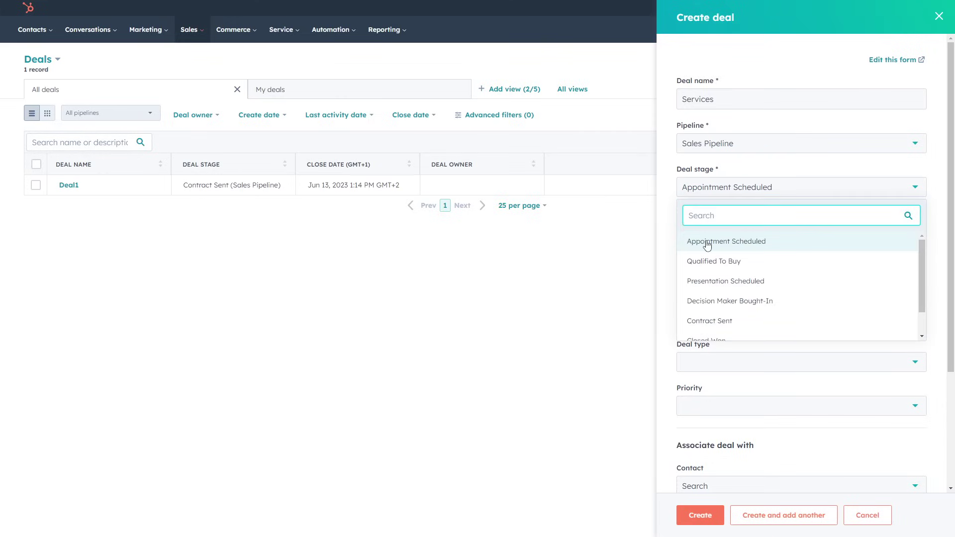
left_click(707, 243)
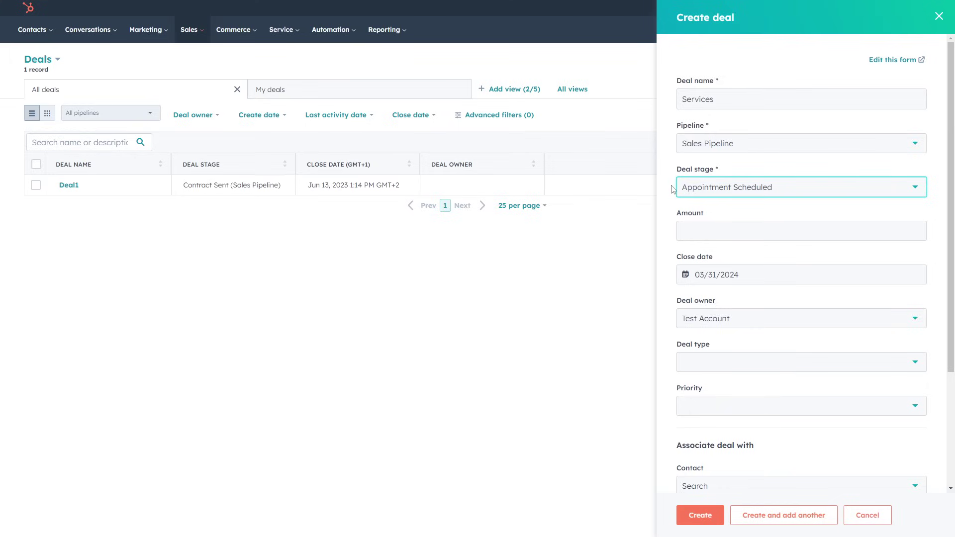
Set the deal amount to 1500 and clear its close date.
scroll(730, 224, "down", 3)
scroll(731, 211, "up", 3)
left_click(715, 233)
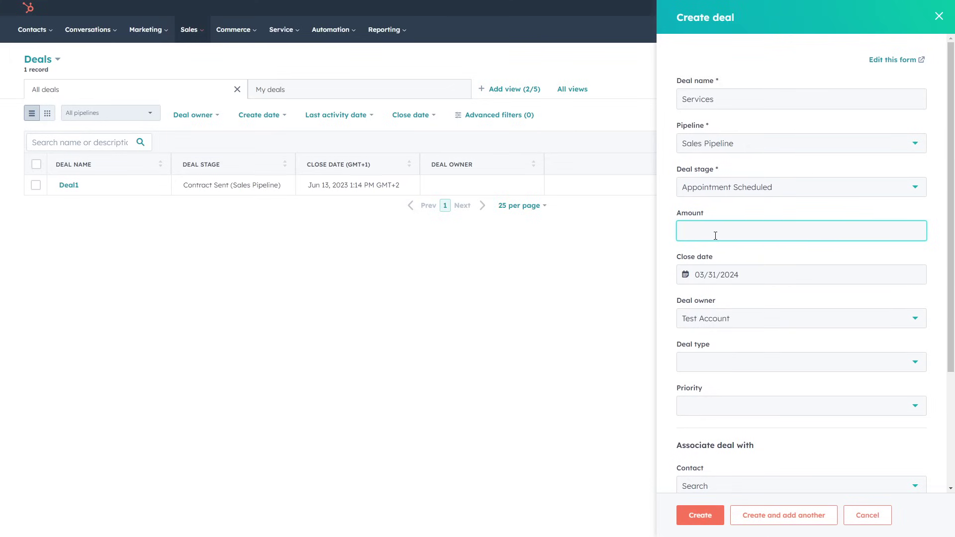
type("1500")
left_click(773, 202)
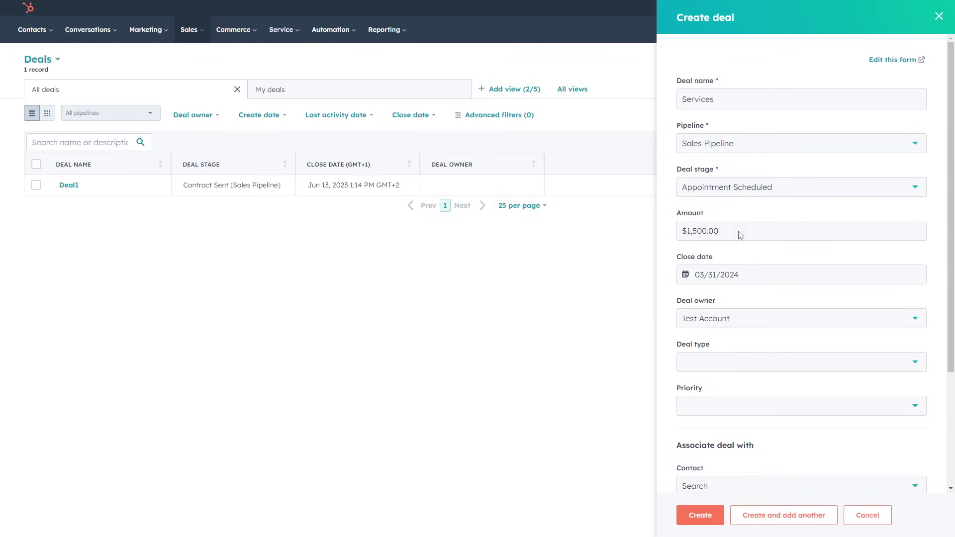
left_click(754, 278)
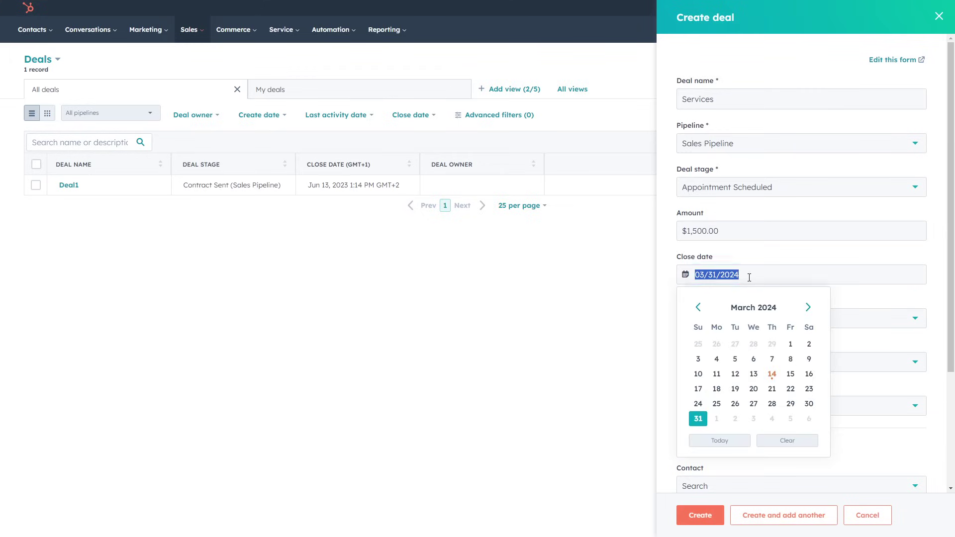
left_click(756, 275)
left_click(746, 275)
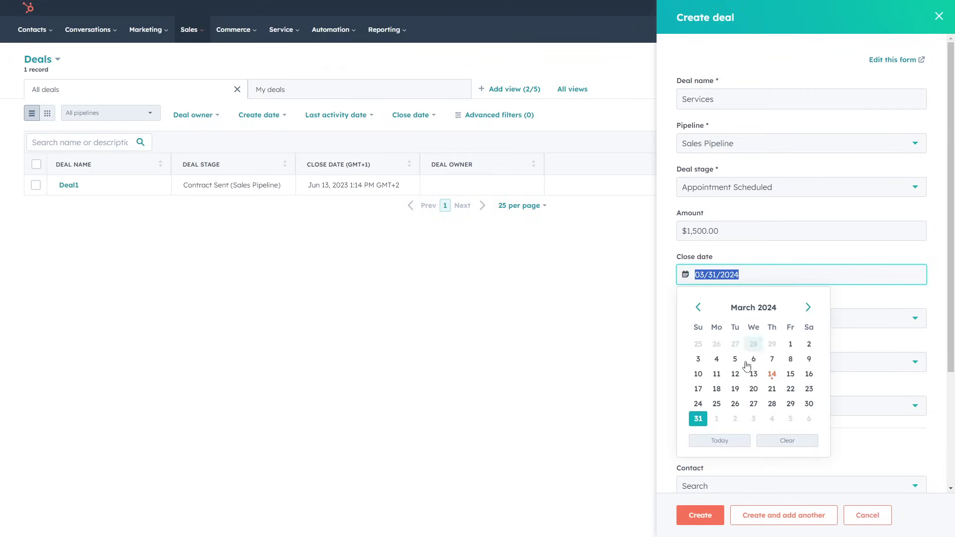
left_click(785, 440)
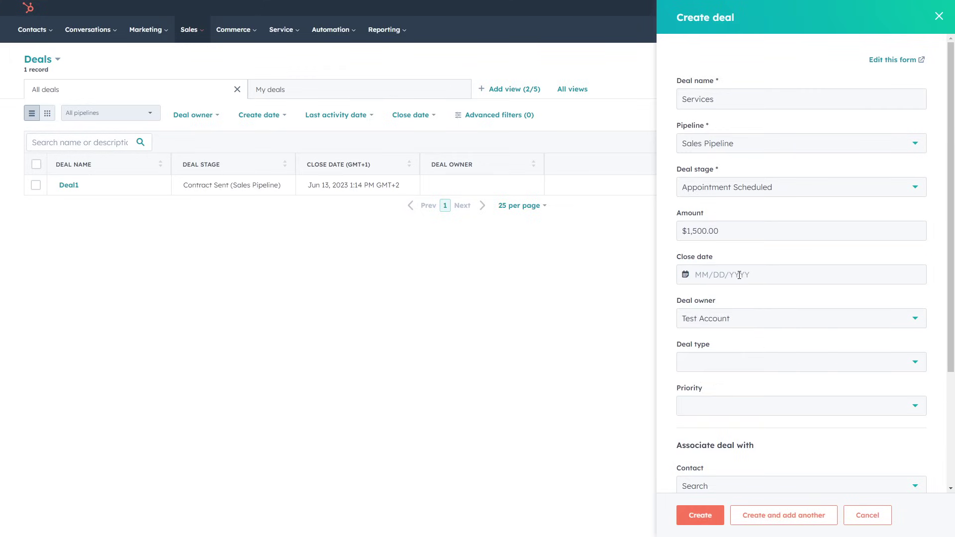
Assign the deal to the Test Account owner and set its deal type to New Business.
scroll(739, 276, "down", 2)
left_click(727, 207)
left_click(704, 282)
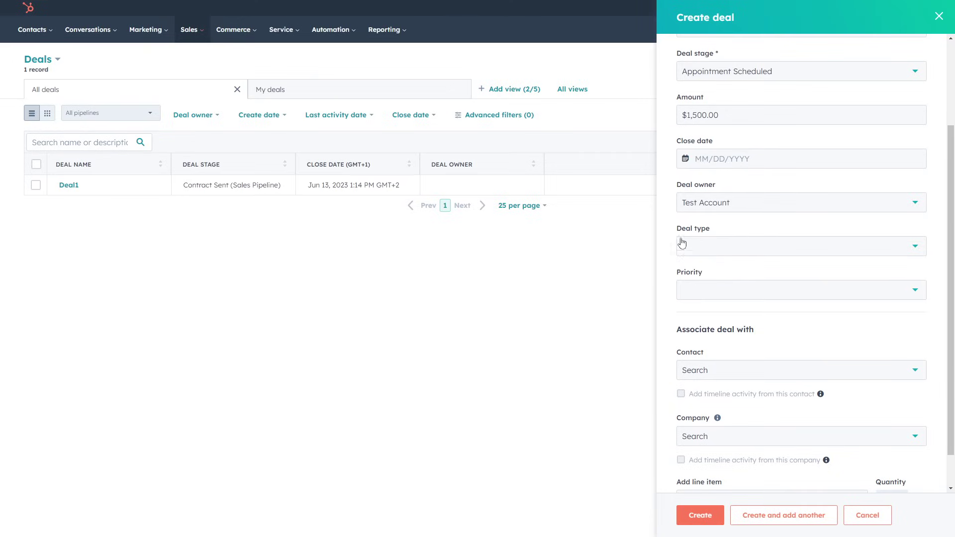
left_click(706, 249)
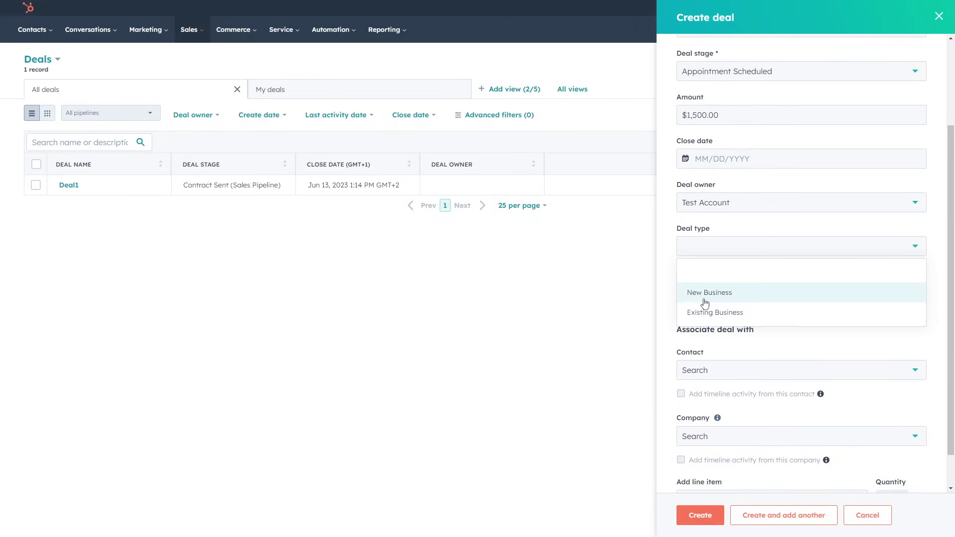
left_click(706, 293)
Try the High priority for the deal and settle on Medium.
left_click(720, 295)
left_click(707, 357)
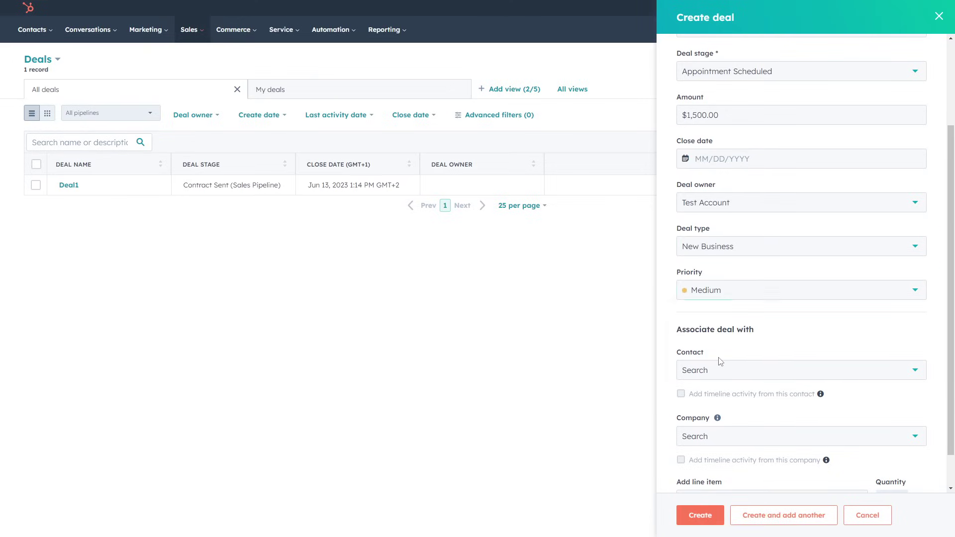
left_click(709, 294)
left_click(703, 376)
left_click(720, 288)
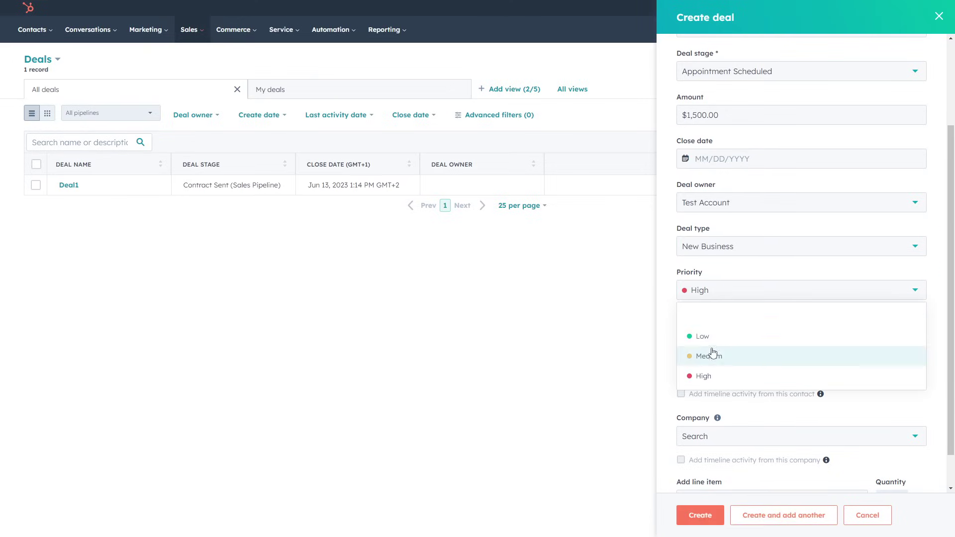
left_click(714, 356)
Associate the deal with the second contact in the contact list.
scroll(703, 335, "down", 1)
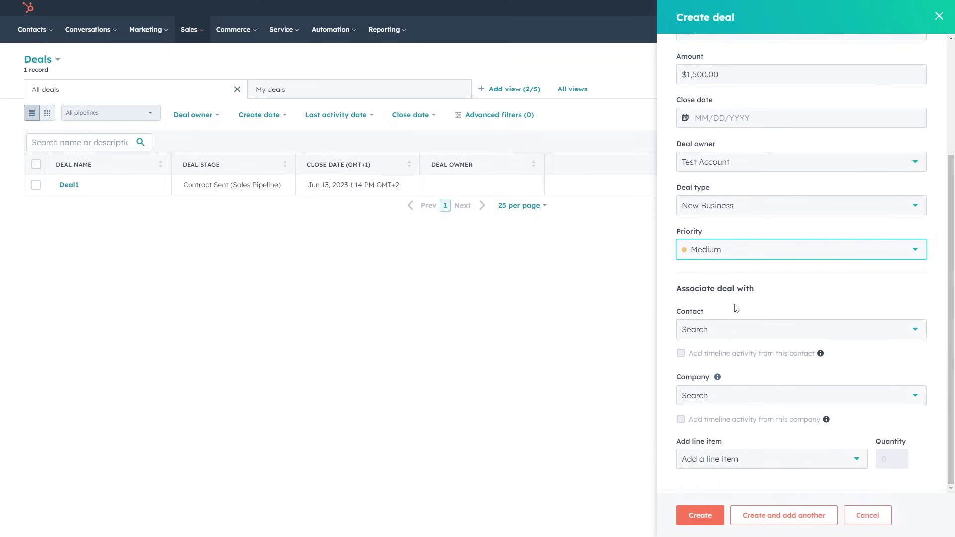
left_click(720, 338)
scroll(724, 393, "down", 2)
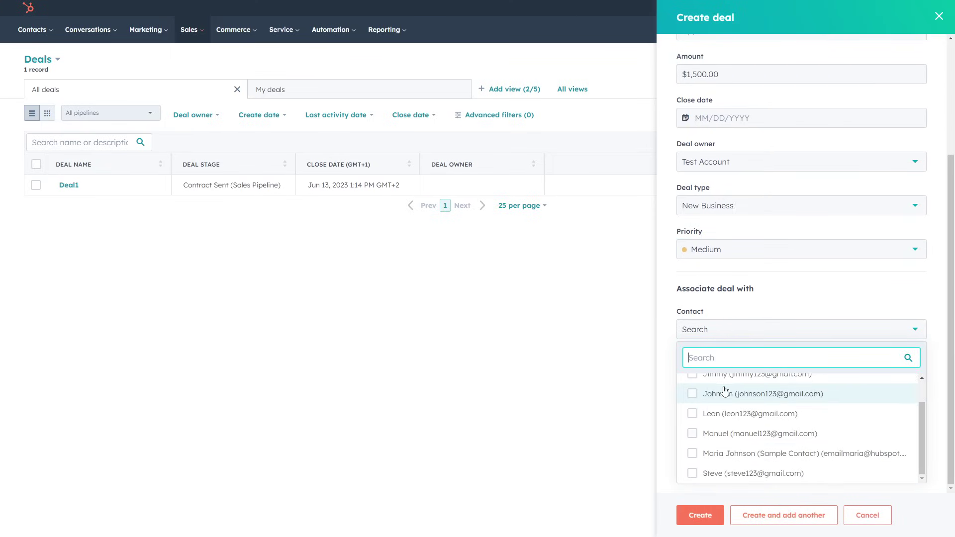
scroll(706, 423, "up", 2)
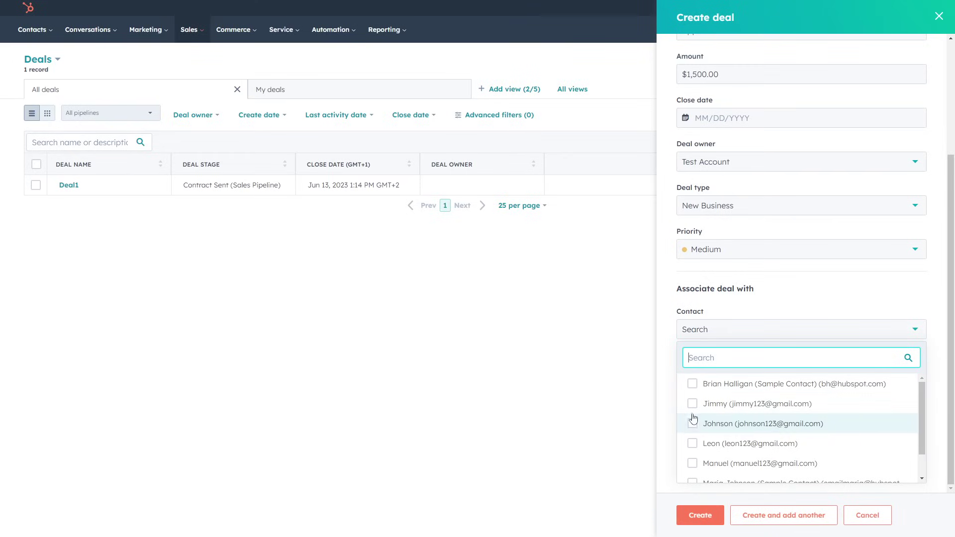
scroll(694, 420, "down", 1)
scroll(695, 423, "up", 1)
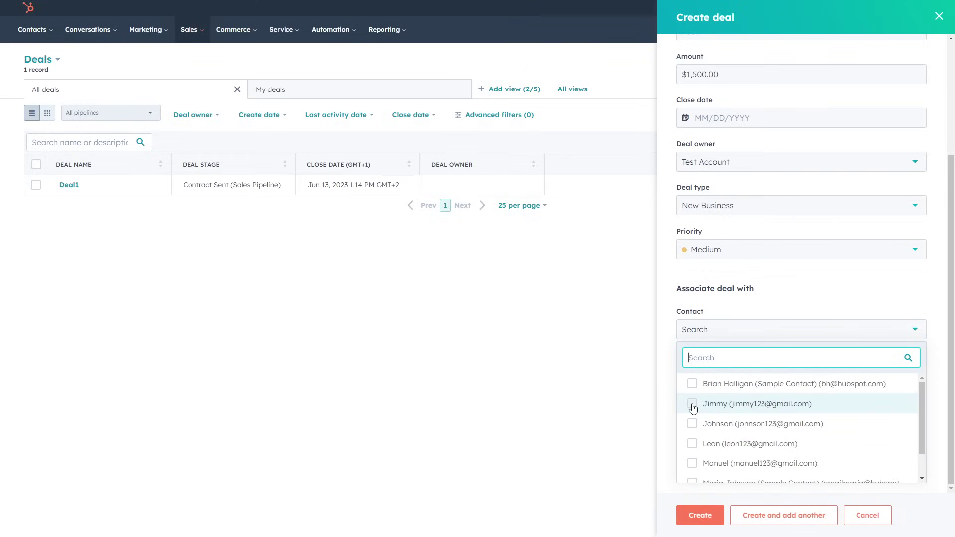
left_click(692, 404)
left_click(816, 307)
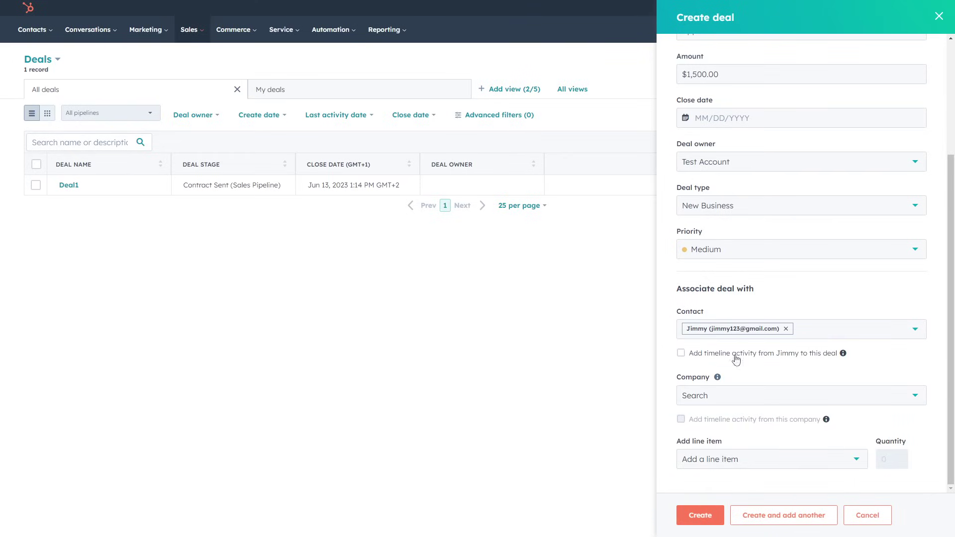
Check the company and line item choices without picking any, and create the deal and open its Services record.
left_click(715, 397)
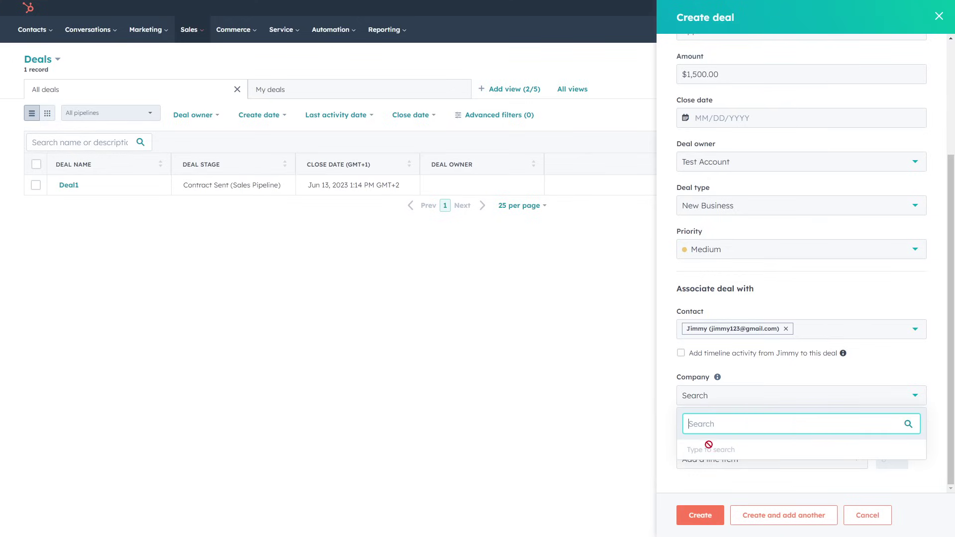
left_click(768, 378)
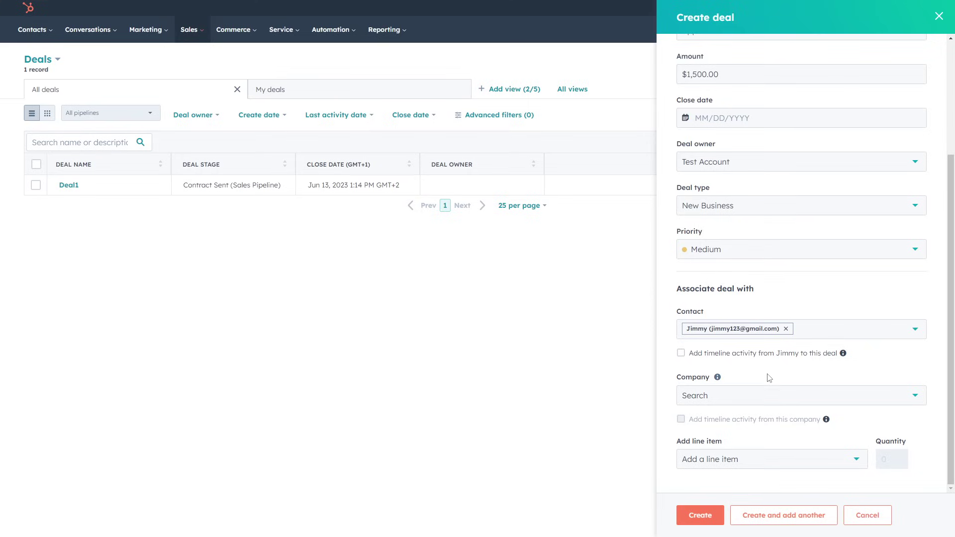
left_click(727, 467)
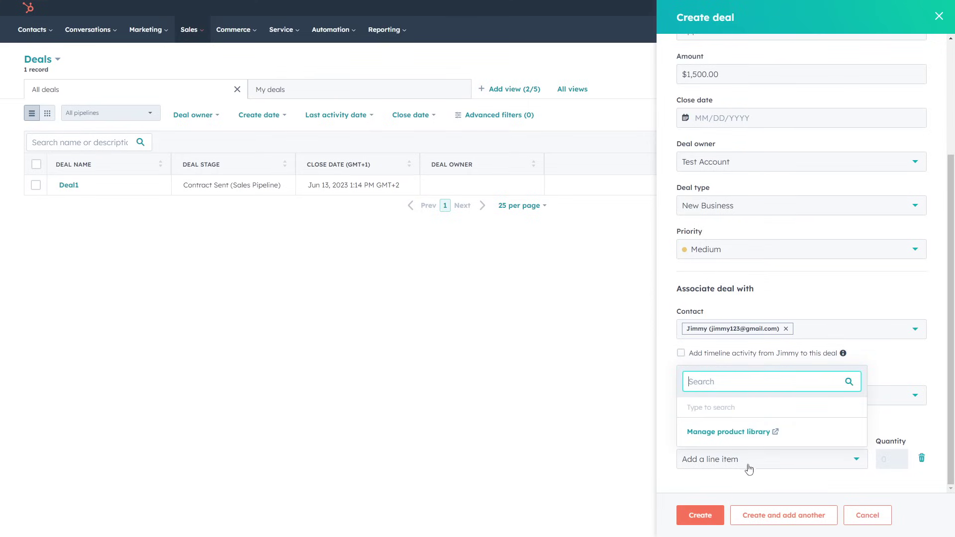
left_click(757, 481)
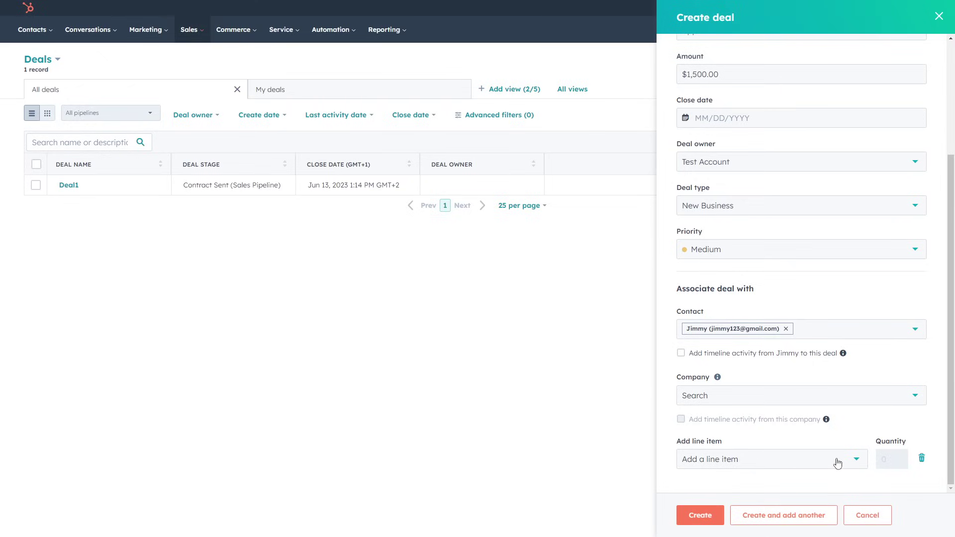
left_click(702, 515)
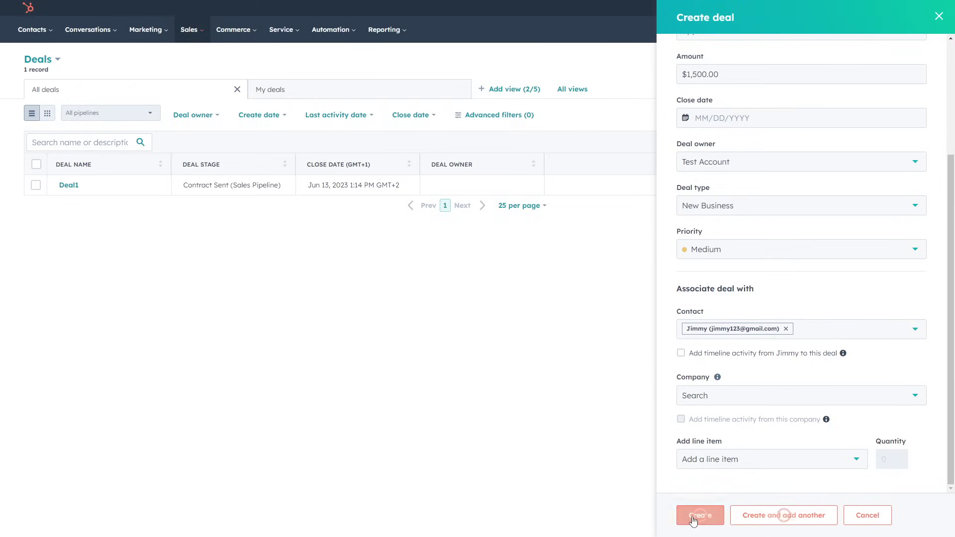
left_click(70, 205)
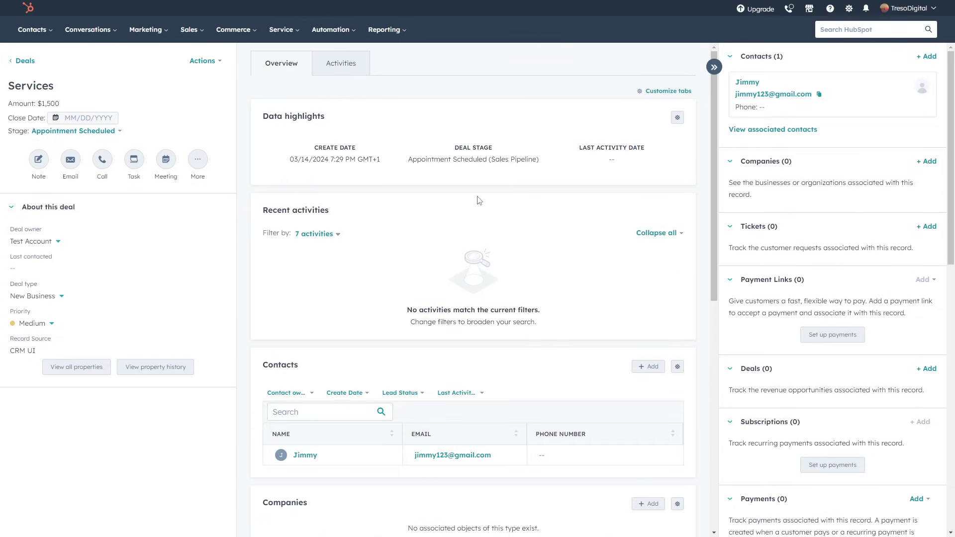
Look through the overview sections of the Services deal record, from data highlights to upcoming activities.
scroll(380, 273, "down", 7)
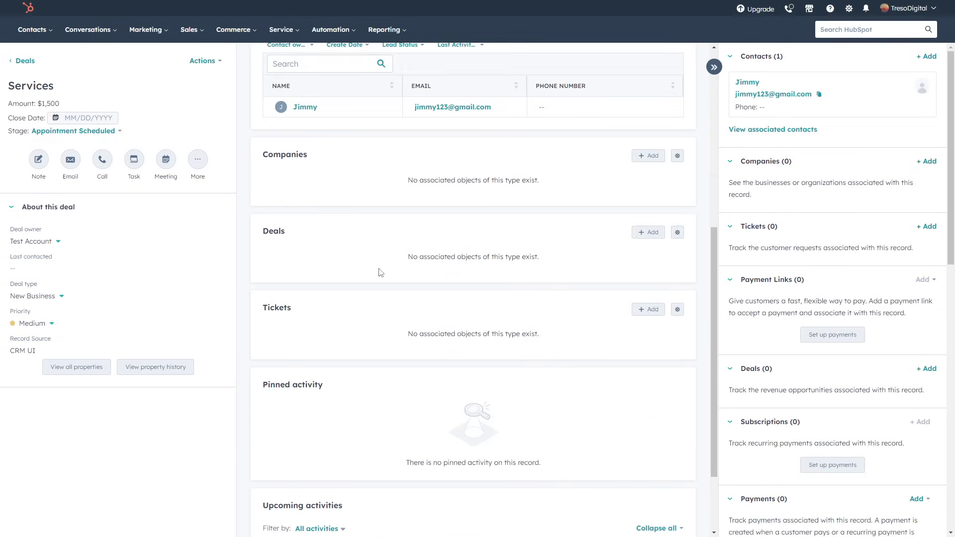
scroll(314, 234, "down", 2)
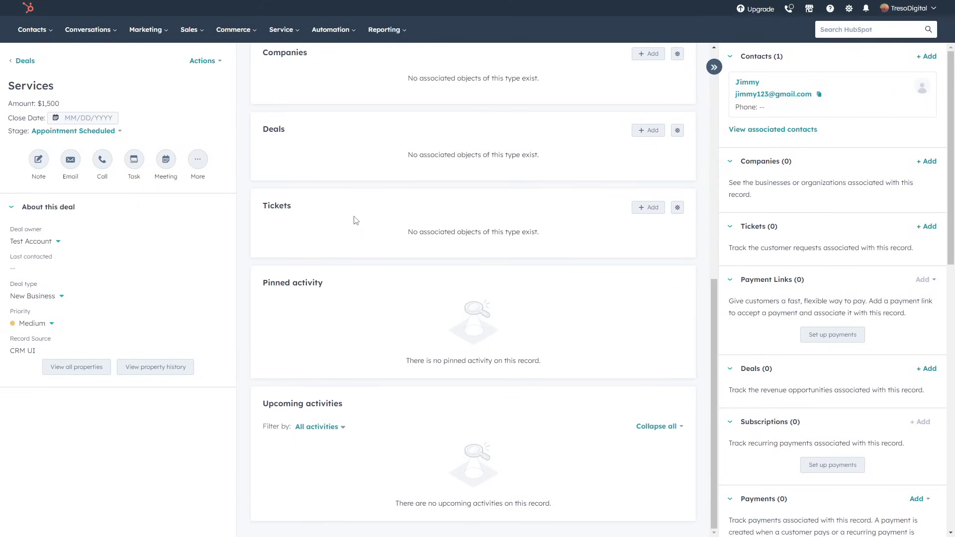
scroll(305, 320, "up", 2)
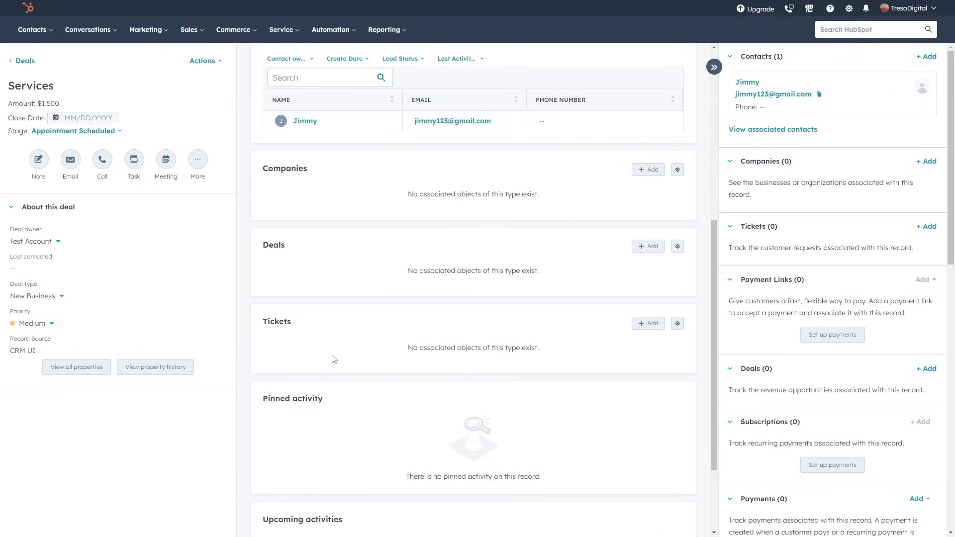
scroll(334, 359, "up", 7)
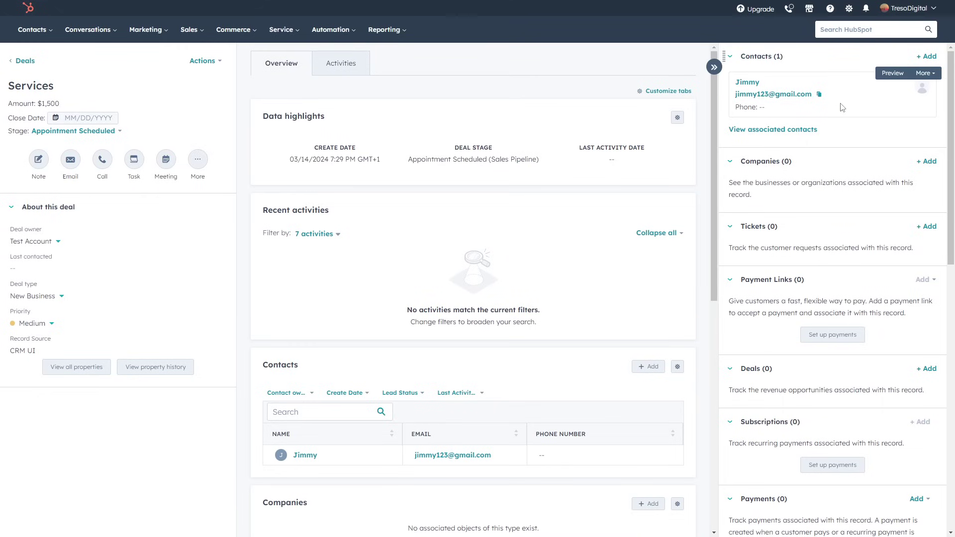
Review the deal's association cards and move the Invoices card directly below Payments.
scroll(823, 338, "down", 9)
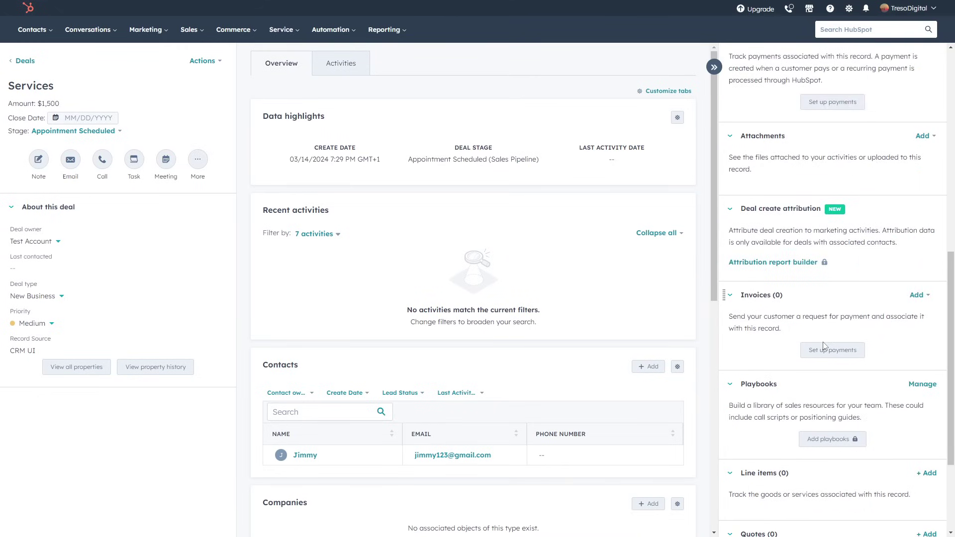
scroll(824, 345, "up", 10)
scroll(793, 241, "down", 7)
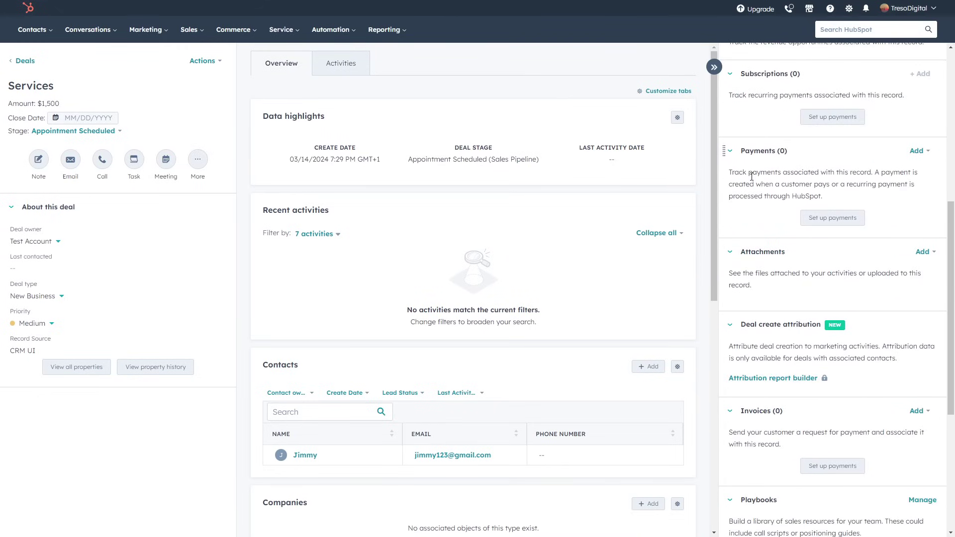
scroll(752, 211, "up", 2)
scroll(751, 299, "down", 2)
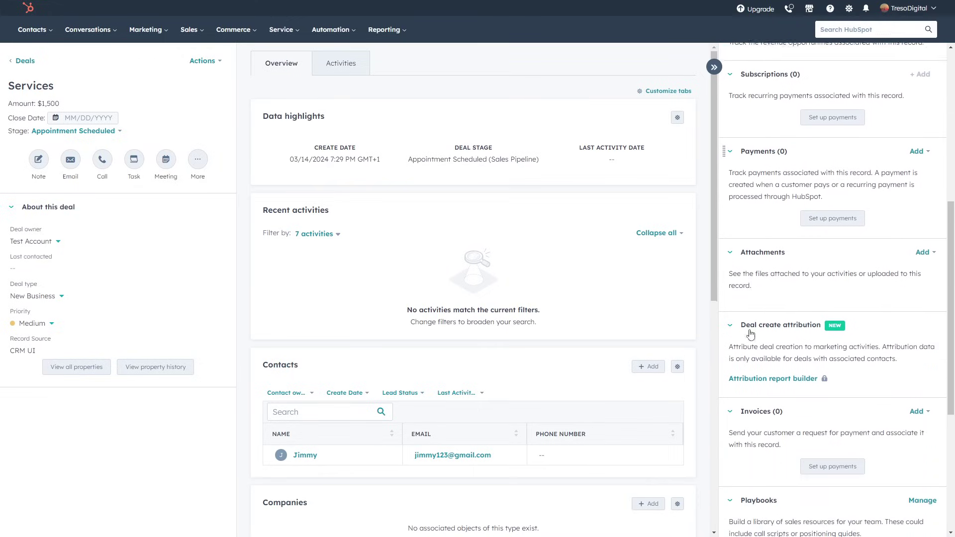
left_click(752, 411)
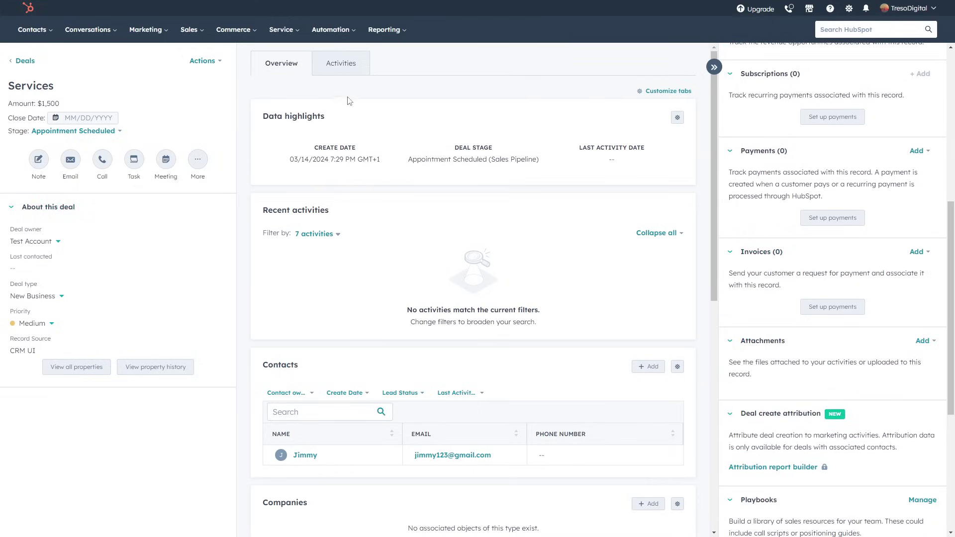
Open the deal's activity history and set the deal's priority to Low, saving the change.
left_click(340, 63)
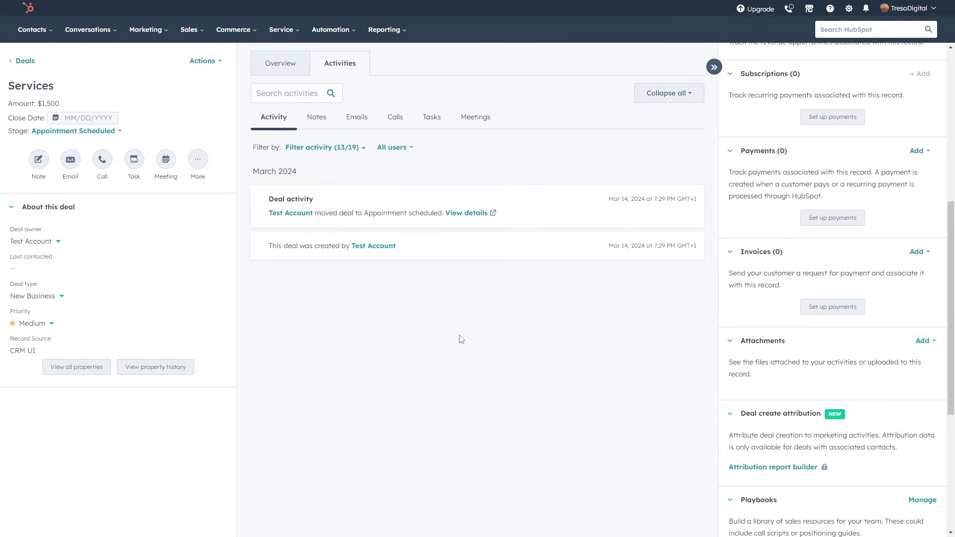
left_click(39, 324)
left_click(35, 368)
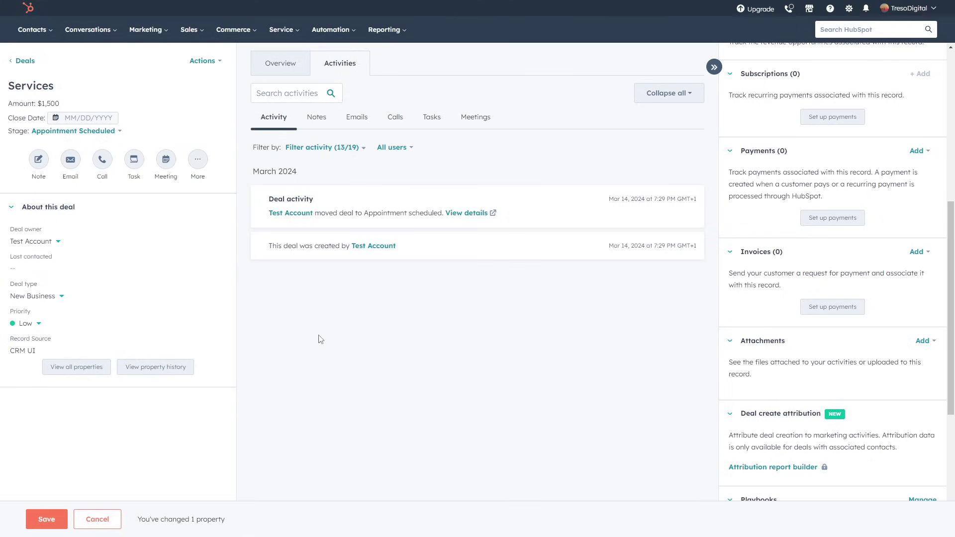
left_click(47, 520)
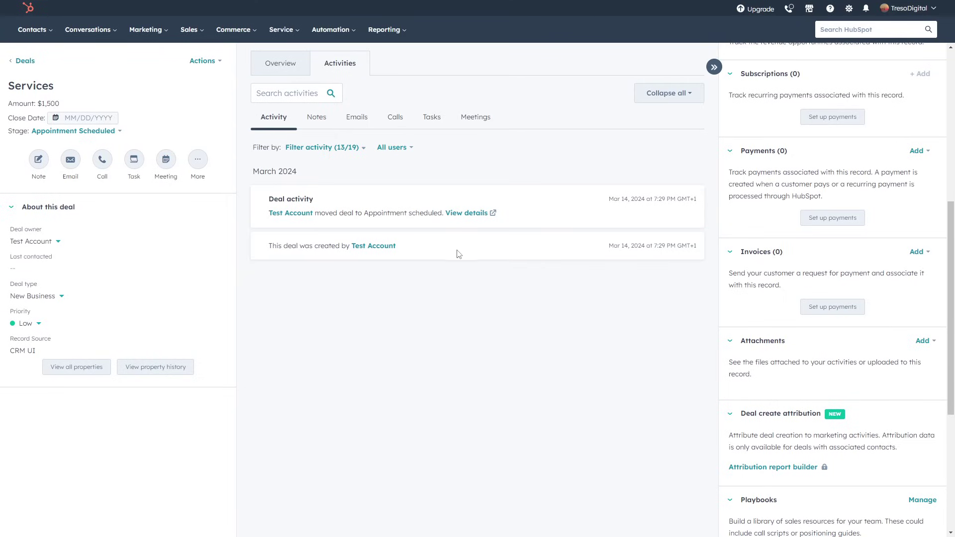
Change the deal stage to Presentation Scheduled and reload the record to check the logged stage change.
scroll(786, 154, "up", 7)
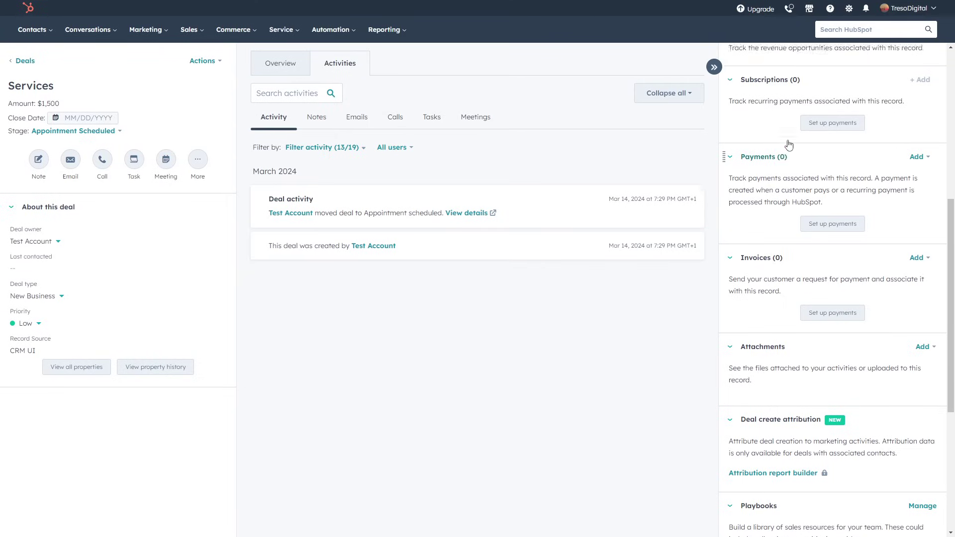
left_click(80, 131)
left_click(89, 227)
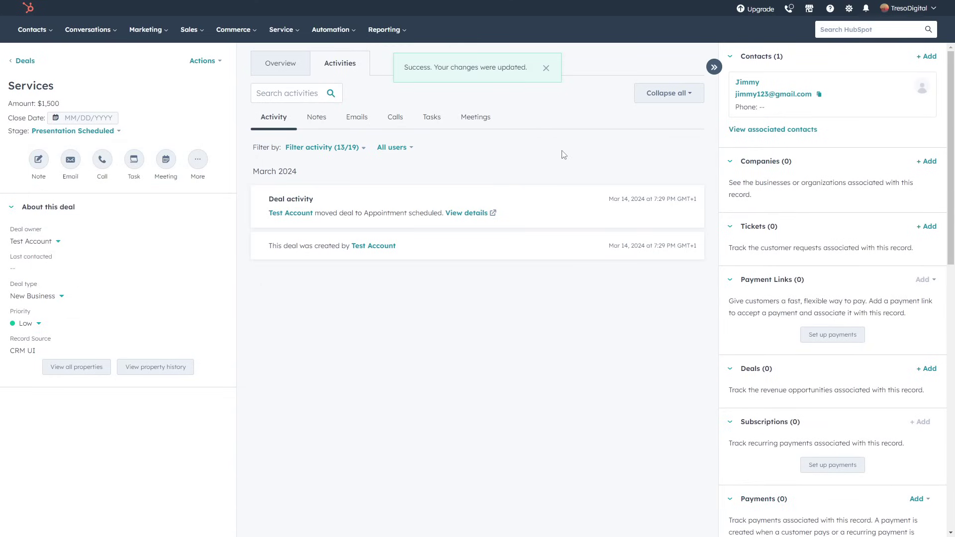
key("F5")
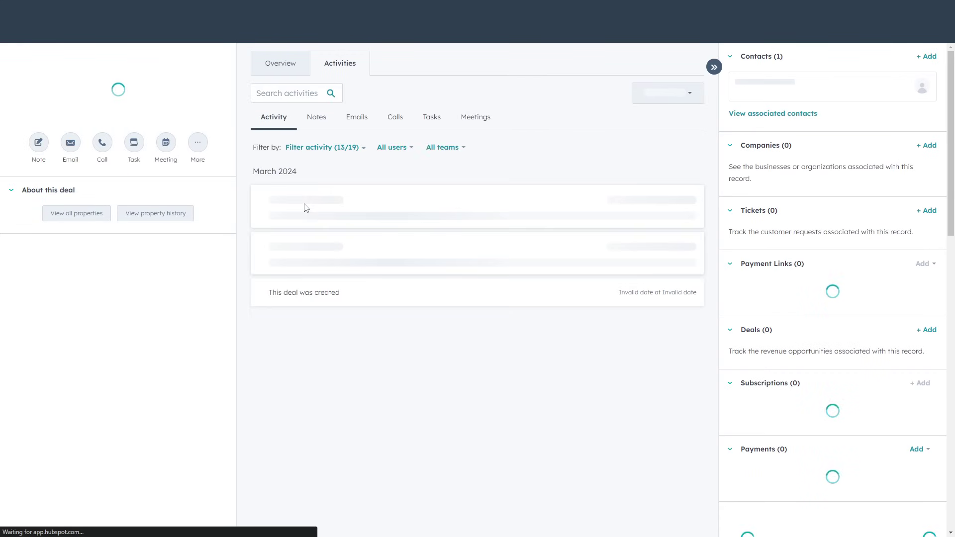
left_click_drag(315, 213, 511, 214)
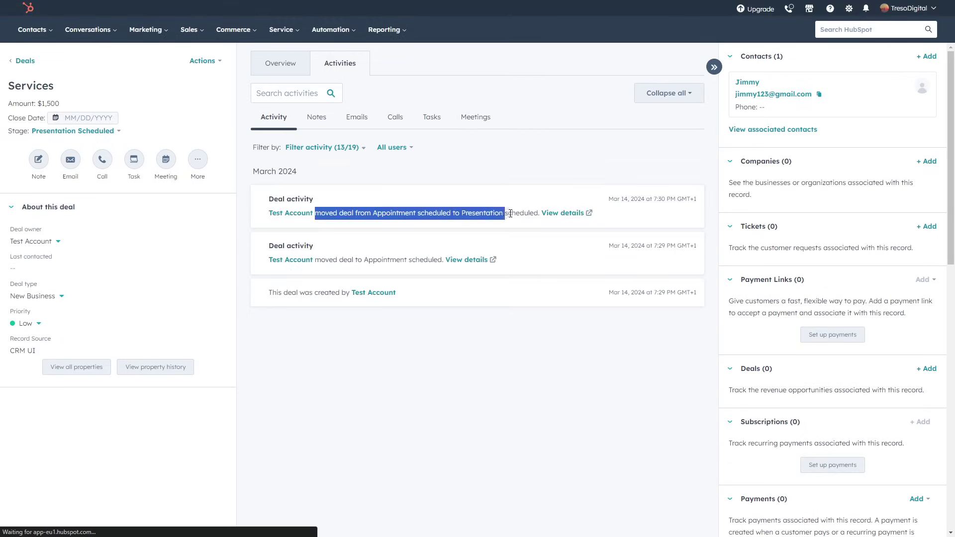
left_click(511, 214)
Add the note "This client is very friendly" to the deal and expand the saved note.
left_click(316, 117)
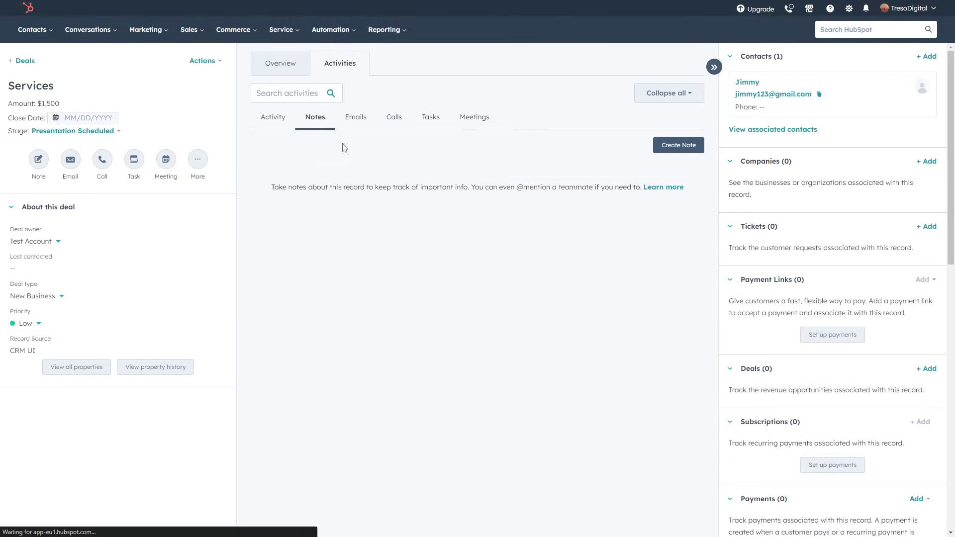
left_click(675, 144)
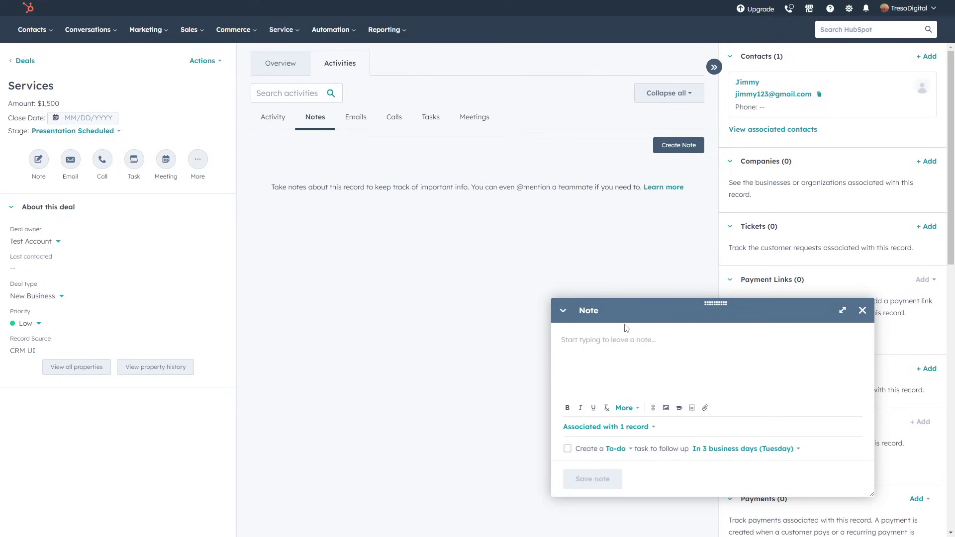
left_click_drag(627, 328, 527, 283)
left_click(642, 350)
type("This client is very friendly")
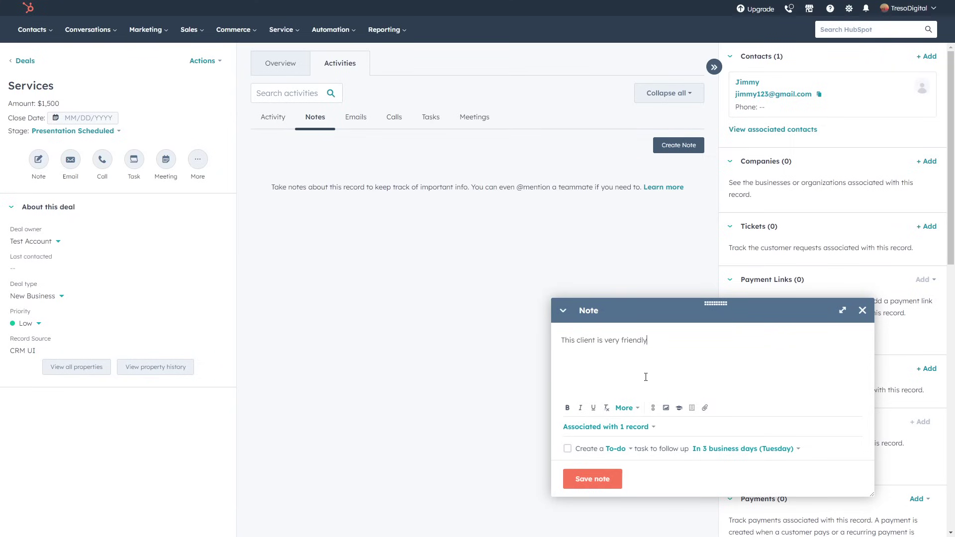
left_click(594, 479)
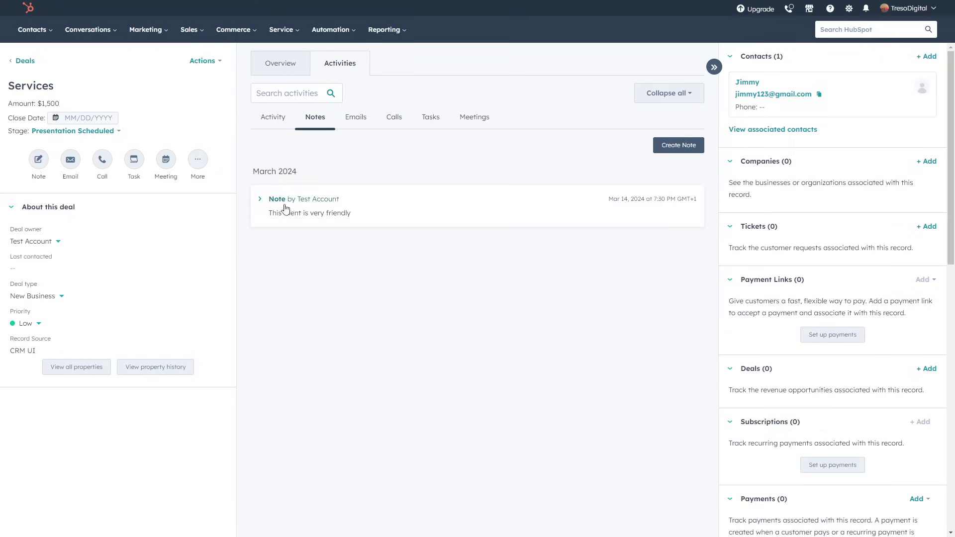
left_click(264, 203)
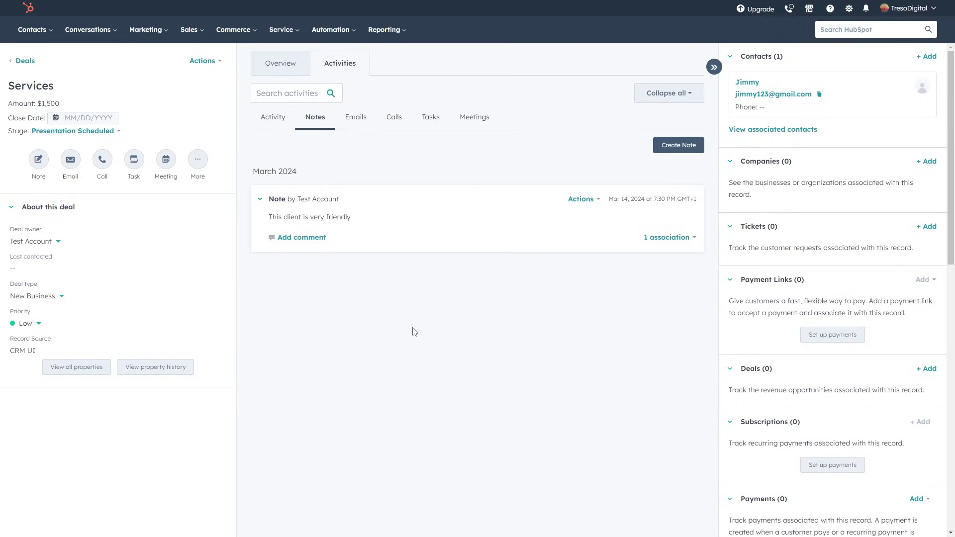
Leave the deal record through the deals list and start a new invoice from the Commerce invoices page.
left_click(25, 61)
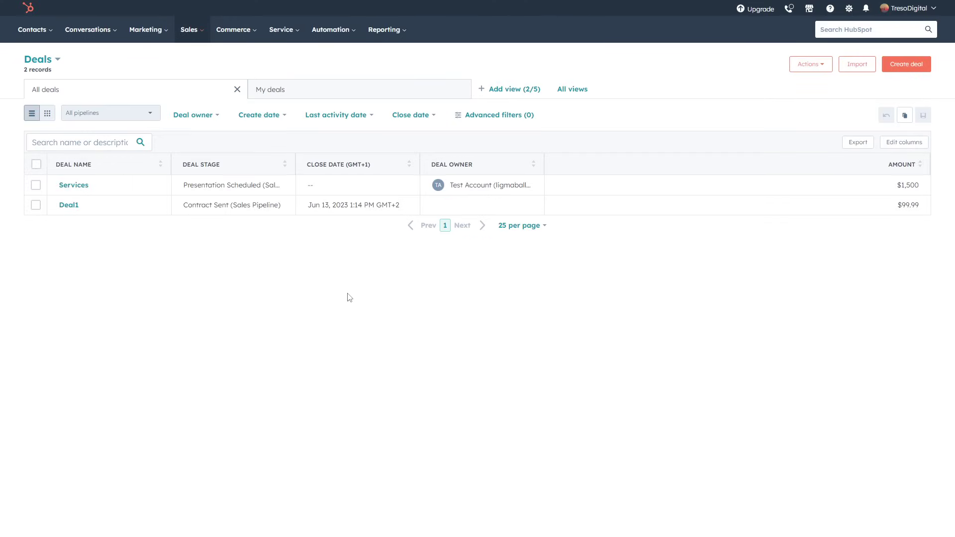
left_click(189, 30)
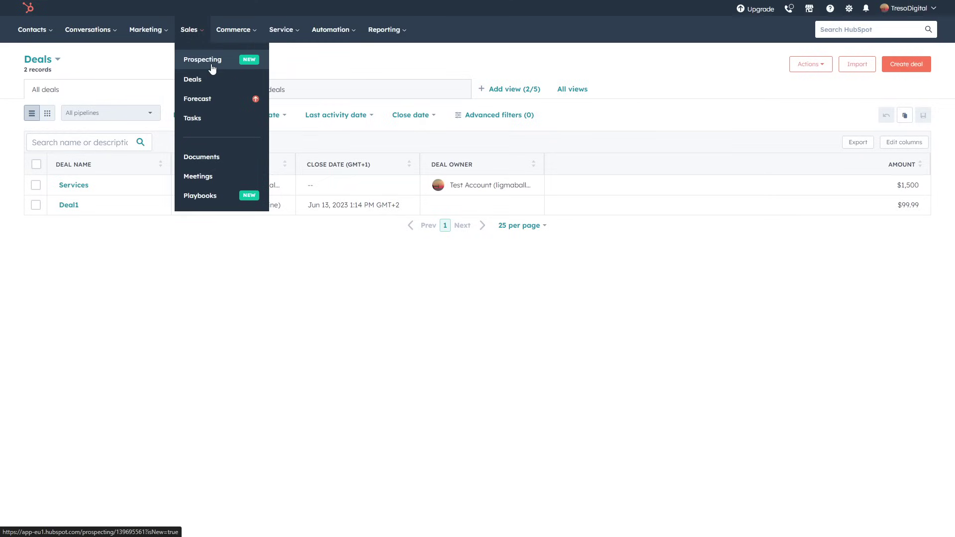
left_click(226, 29)
left_click(234, 83)
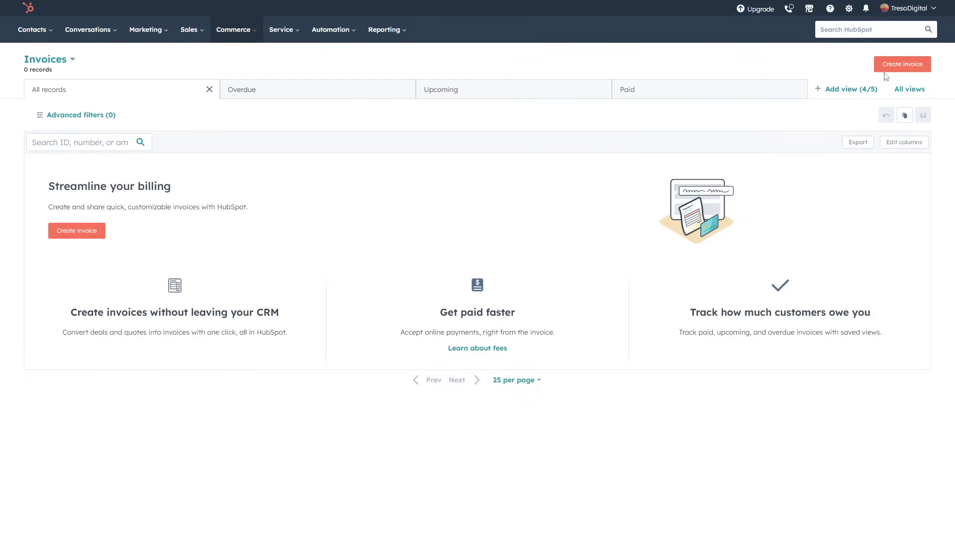
left_click(894, 66)
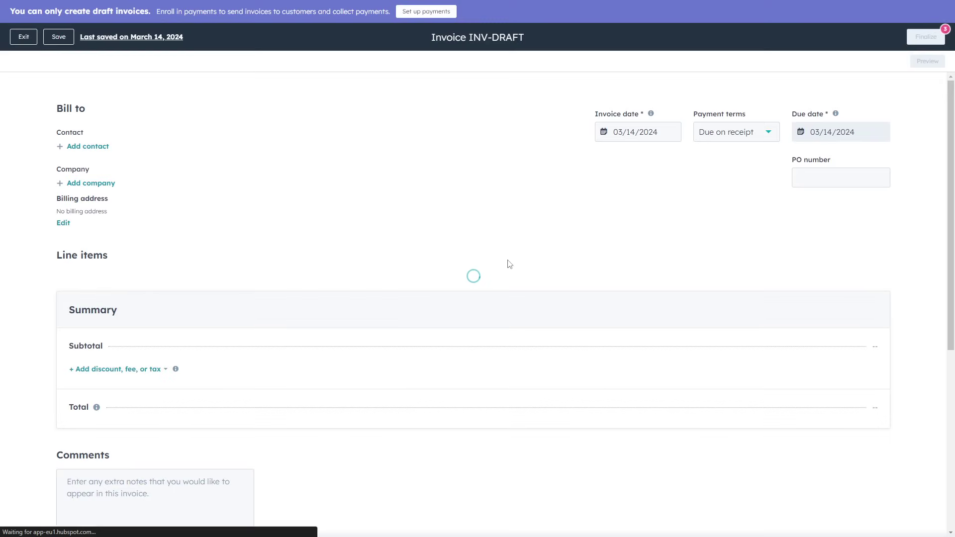
Bill the invoice to the fourth existing contact in the list and keep the payment terms as Due on receipt.
left_click(423, 145)
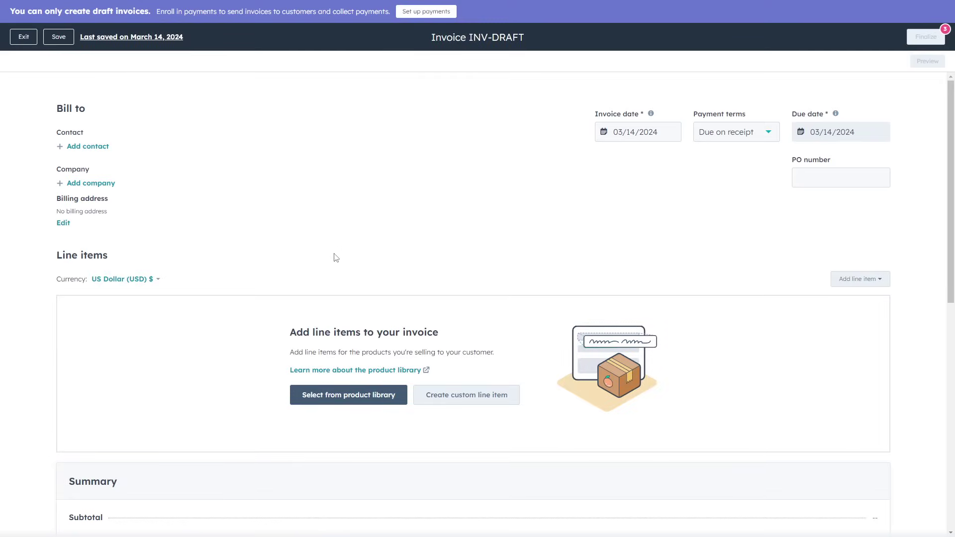
left_click(78, 149)
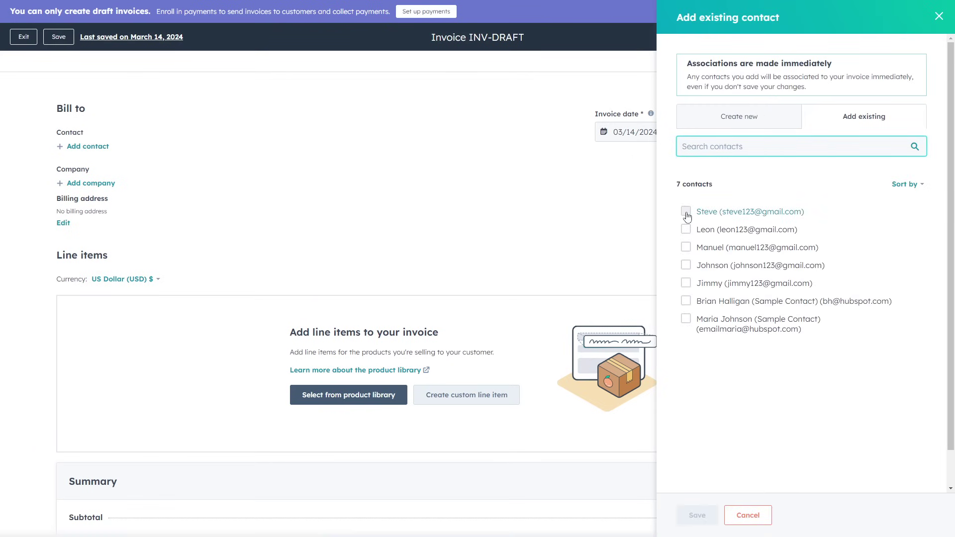
left_click(687, 266)
left_click(697, 515)
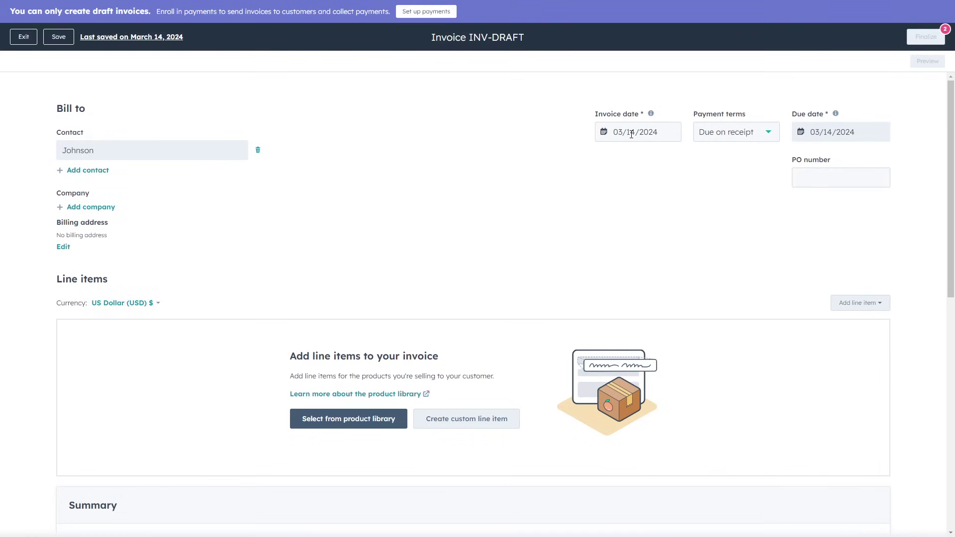
left_click(702, 139)
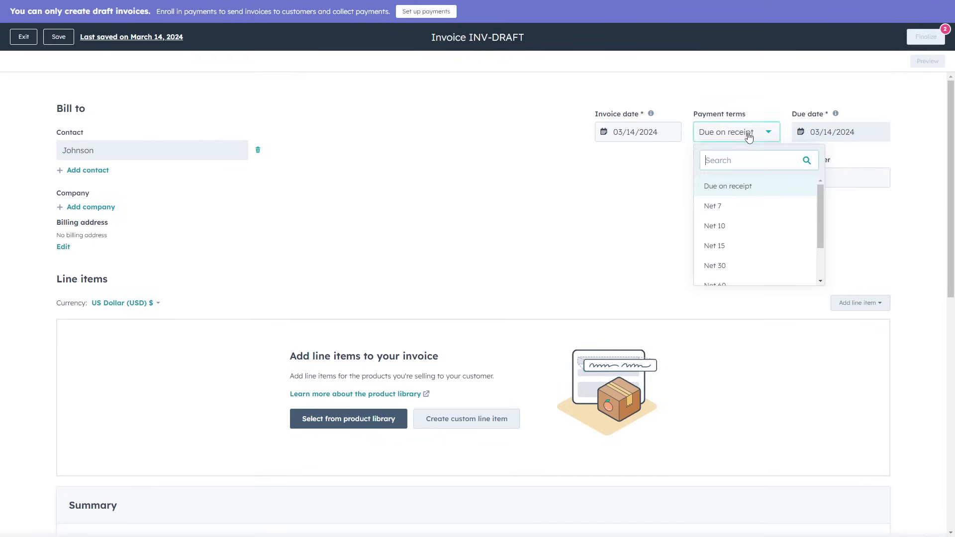
left_click(715, 182)
mouse_move(833, 135)
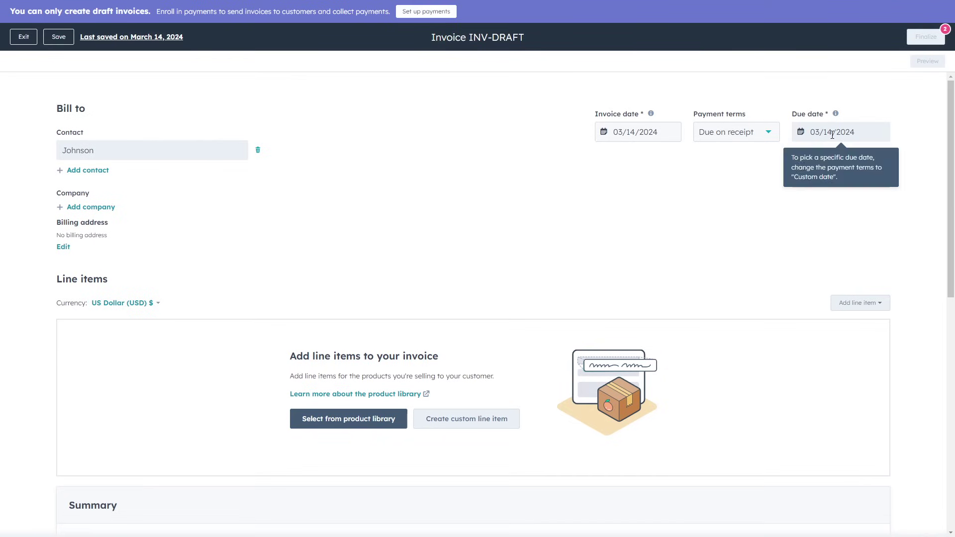
left_click(85, 209)
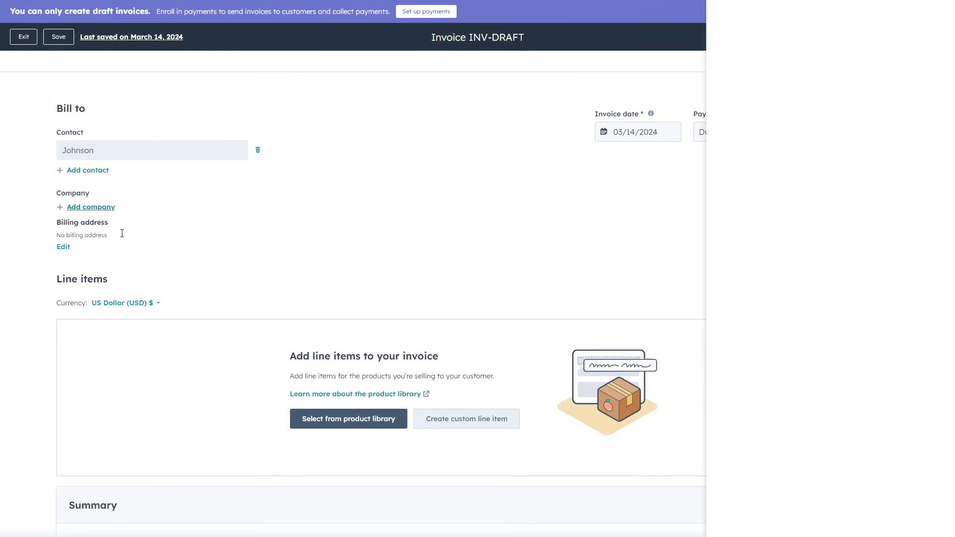
left_click(519, 257)
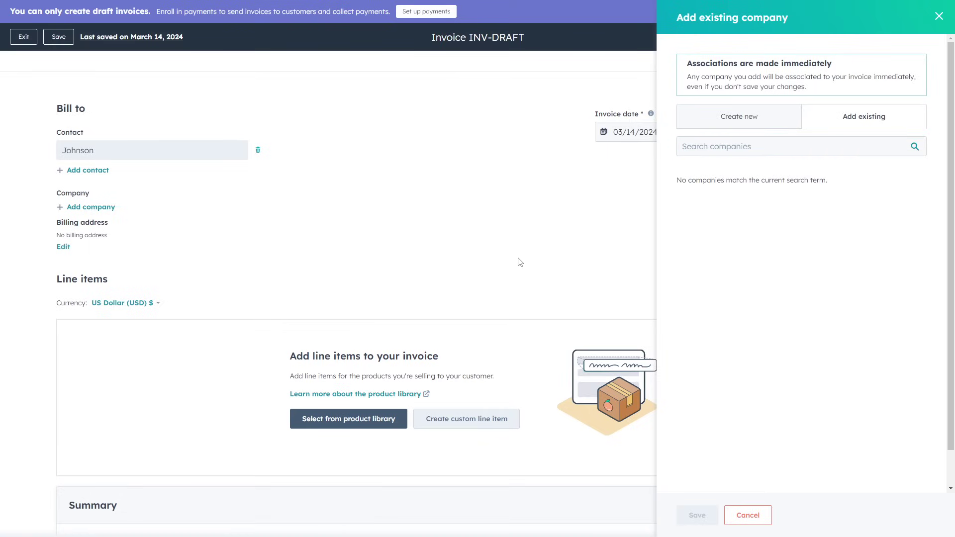
left_click(939, 16)
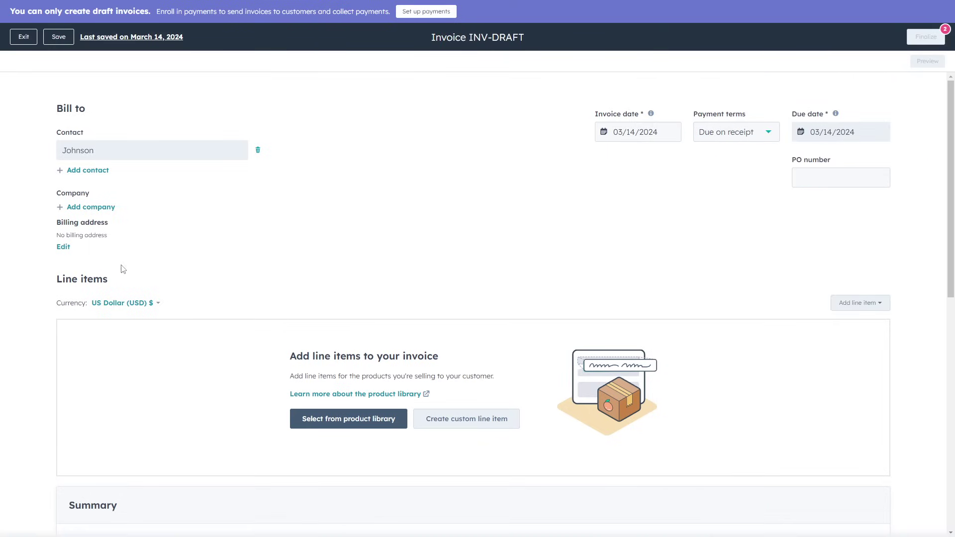
Start a custom line item named "Social Media Services" with the description "We provide smm services".
scroll(326, 283, "down", 5)
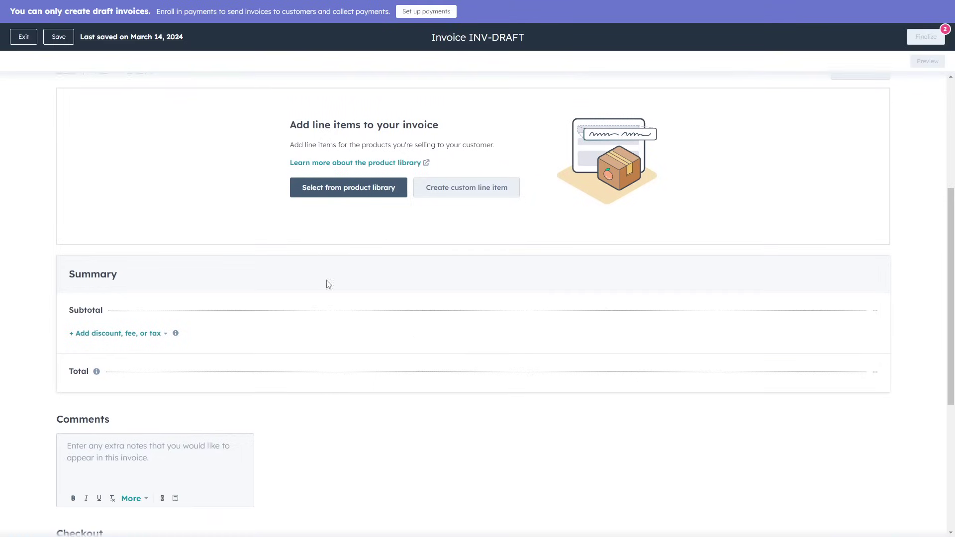
scroll(309, 274, "up", 2)
left_click_drag(290, 240, 437, 241)
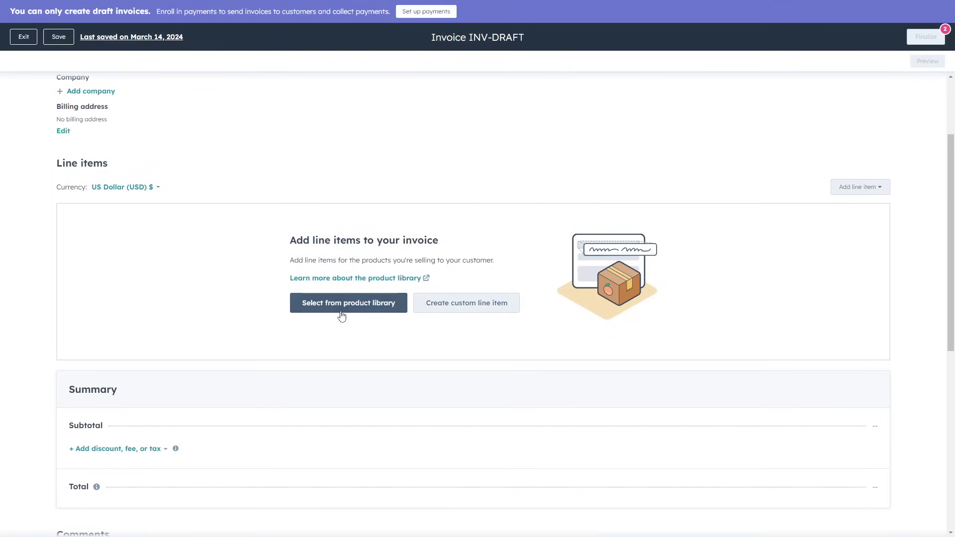
left_click(472, 304)
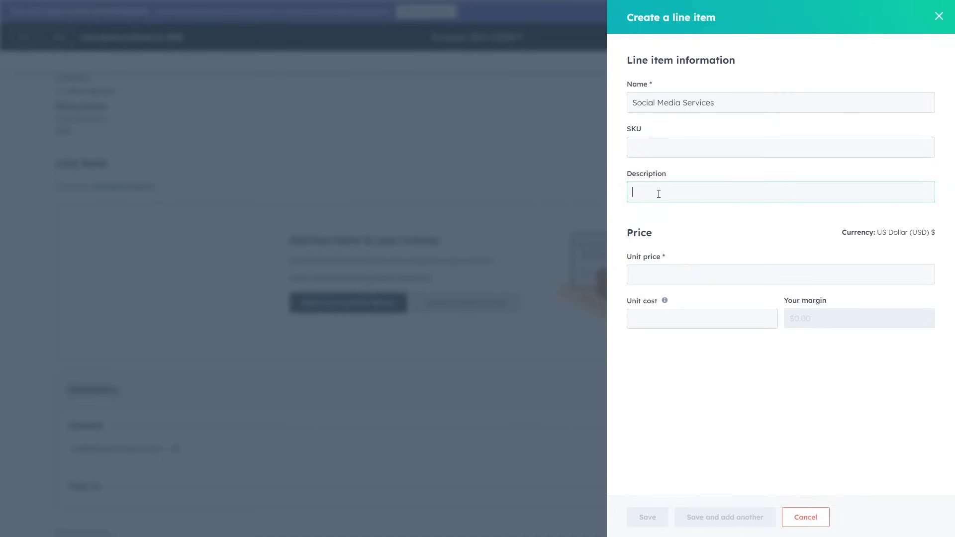
type("vide smm services")
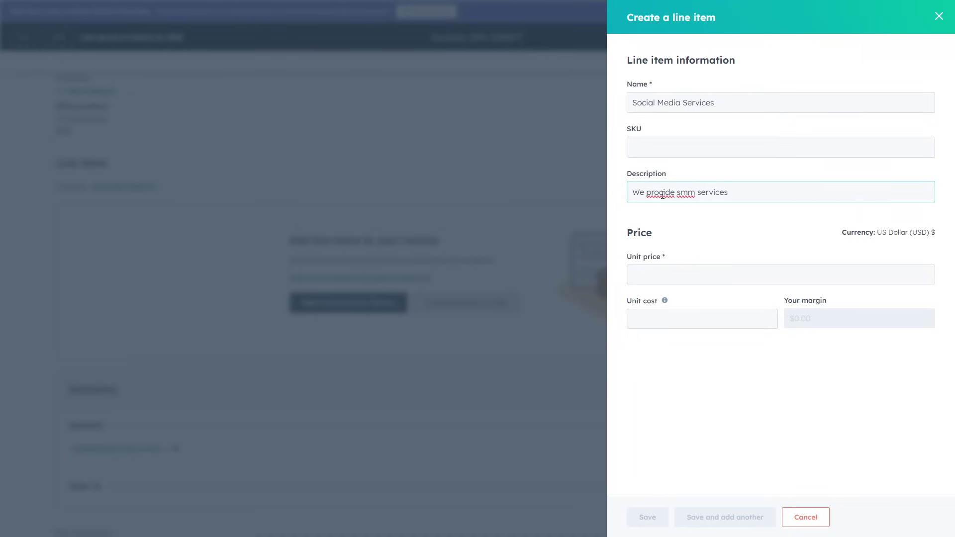
key("BackSpace")
type("v")
Set the line item's unit price to $1,500.00.
left_click(819, 267)
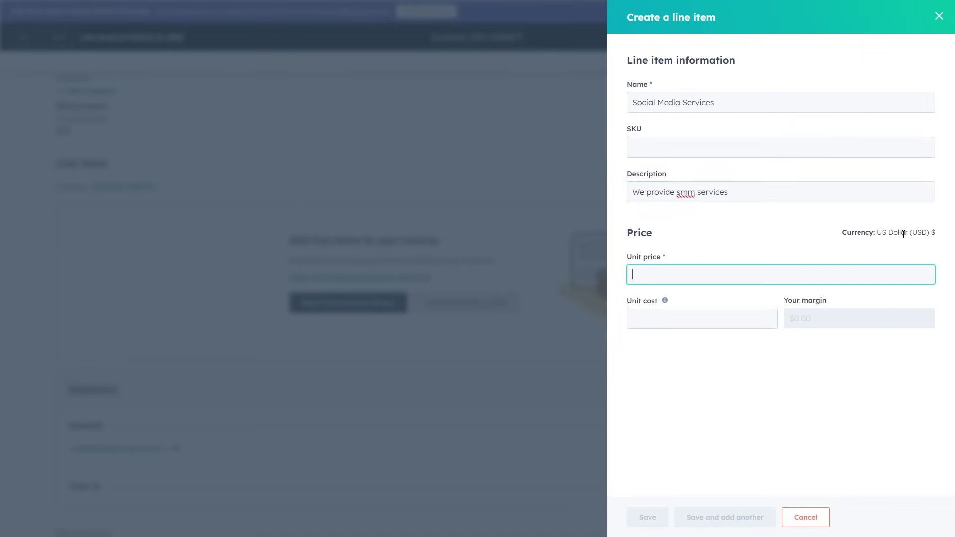
left_click(908, 234)
left_click(662, 278)
type("1500")
left_click(673, 338)
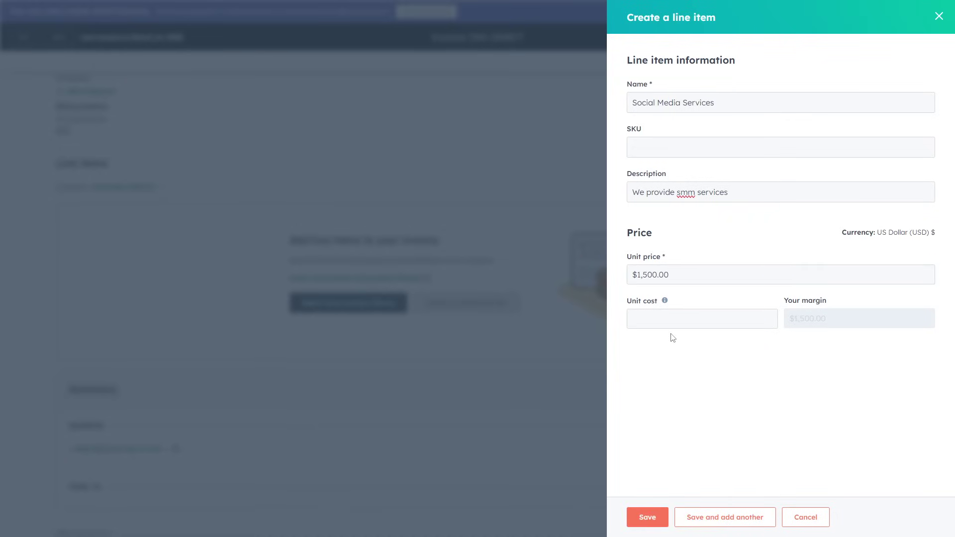
left_click(683, 321)
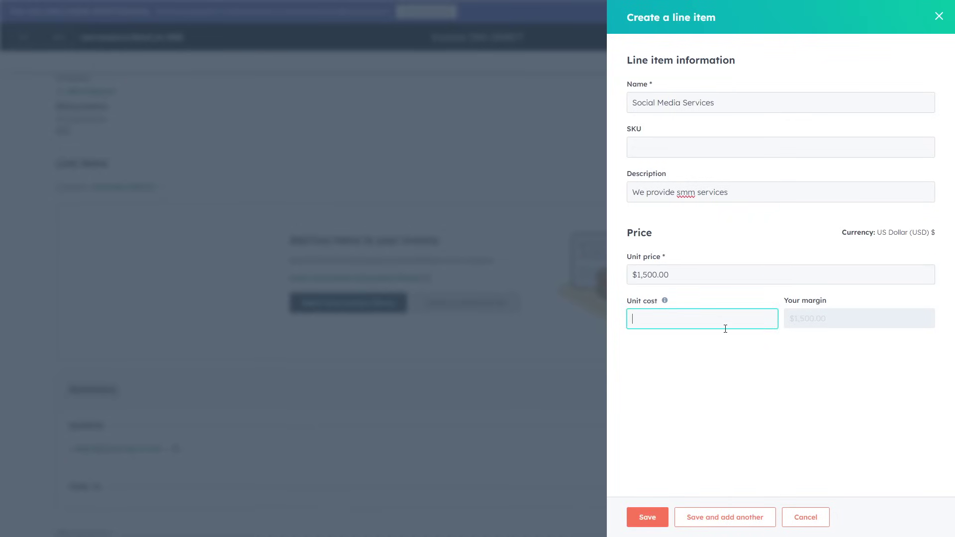
type("1")
left_click(673, 397)
left_click(663, 324)
type("15000")
left_click(750, 419)
left_click_drag(697, 321, 575, 326)
key("BackSpace")
left_click(666, 300)
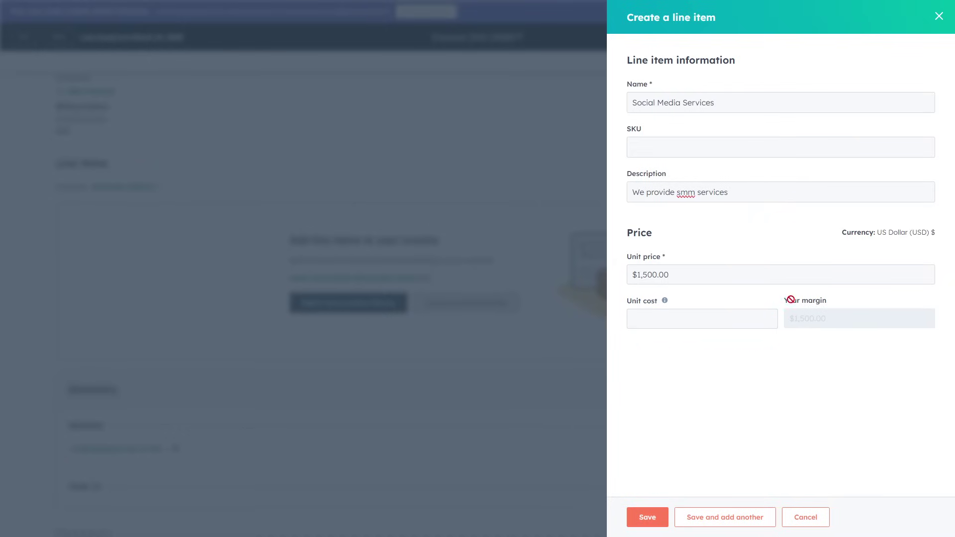
Set the line item's unit cost to $100.00 and save the line item to the invoice.
left_click(673, 327)
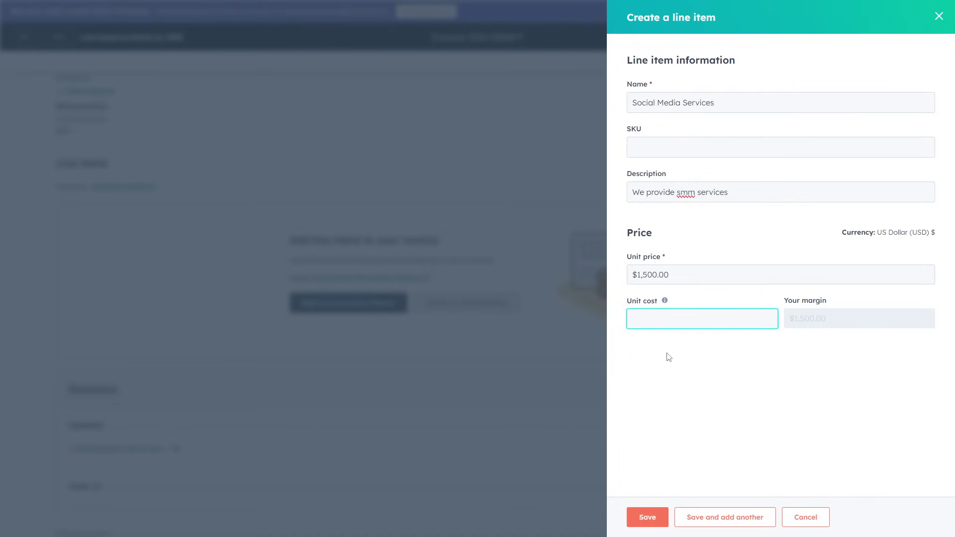
left_click(683, 380)
left_click_drag(673, 324, 626, 340)
left_click(678, 379)
left_click_drag(687, 322, 612, 322)
type("100")
left_click(715, 376)
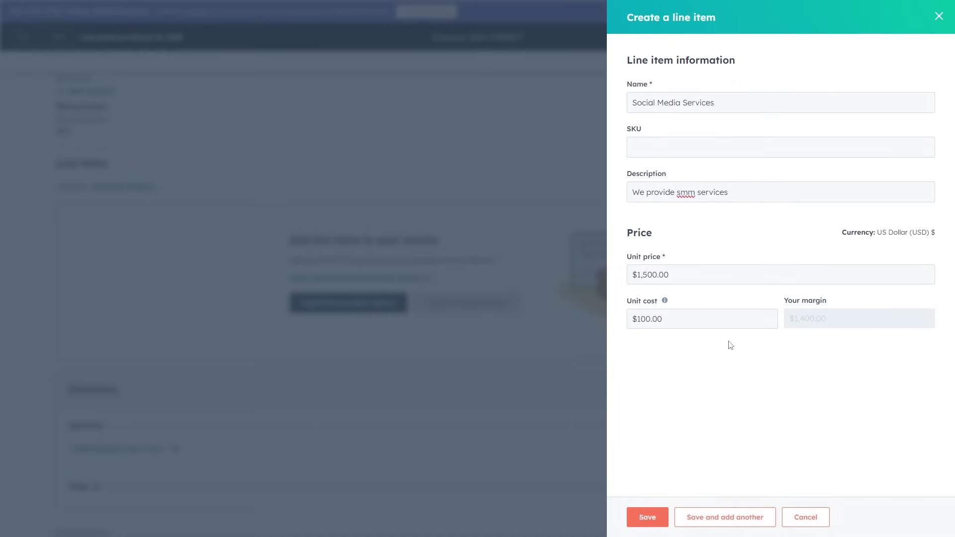
left_click_drag(795, 322, 760, 320)
left_click(817, 319)
left_click(799, 391)
left_click(647, 518)
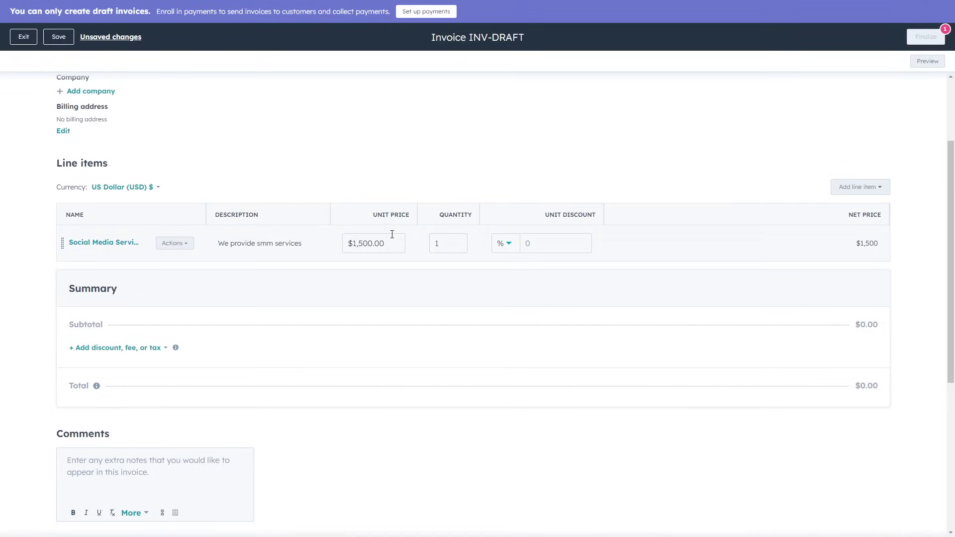
Check the invoice's checkout section and finalizing requirement, and save the draft and exit to the invoices list.
scroll(214, 301, "down", 5)
scroll(172, 309, "down", 1)
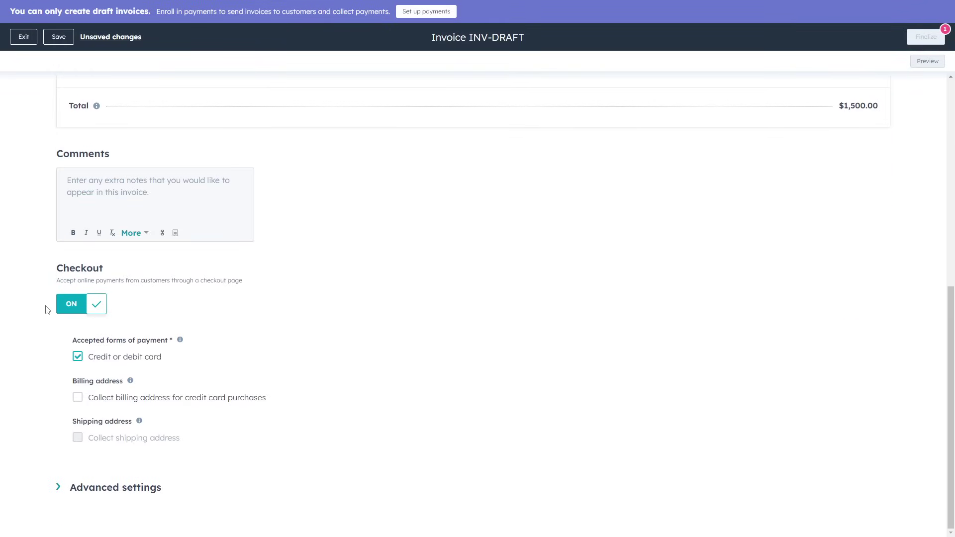
left_click_drag(69, 281, 251, 287)
left_click(102, 293)
scroll(705, 202, "up", 8)
mouse_move(926, 30)
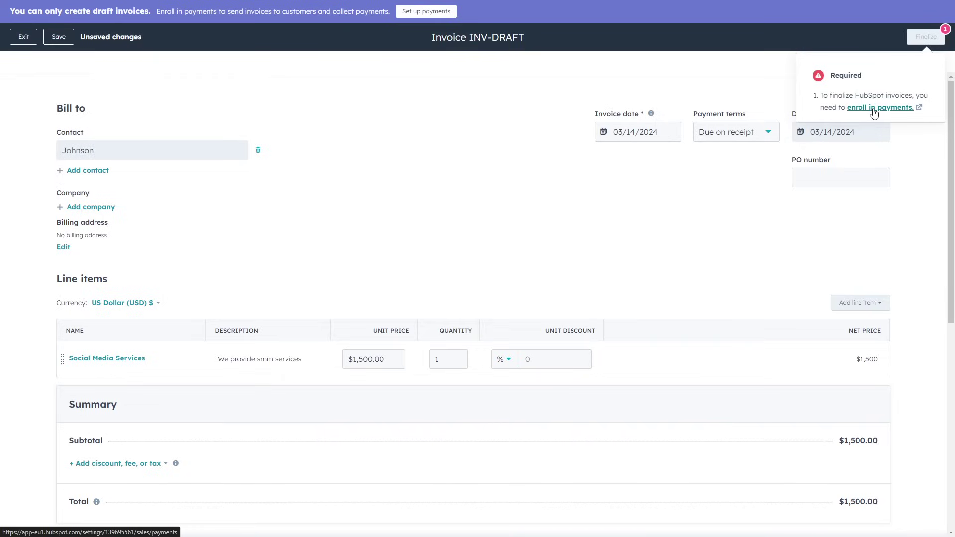
left_click(58, 36)
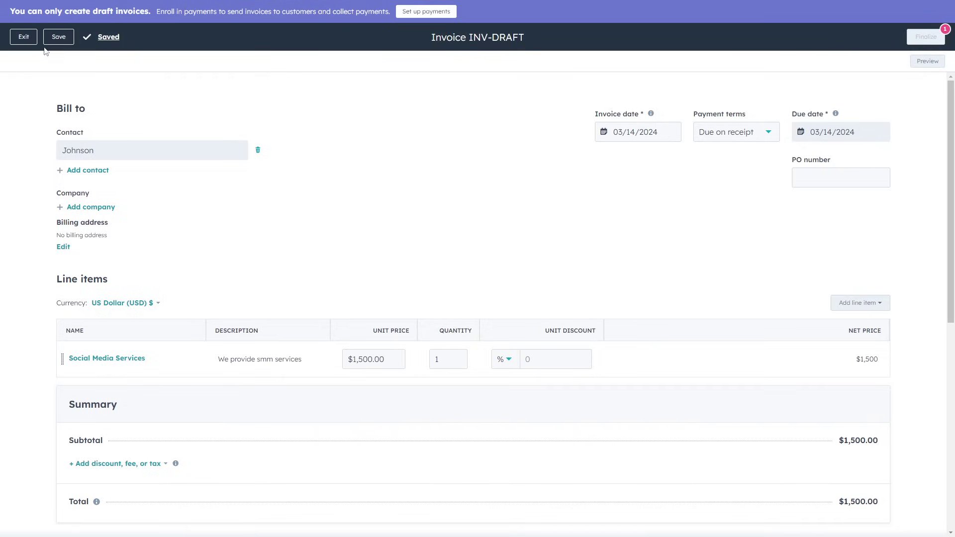
left_click(23, 36)
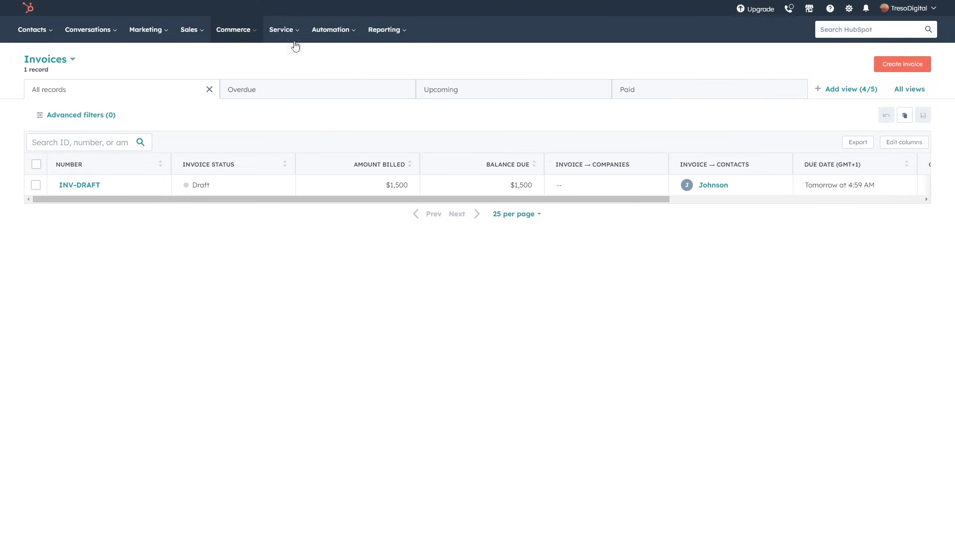
Start a new service ticket named "Ticket#1", keeping Support Pipeline and the New status.
mouse_move(284, 30)
left_click(289, 62)
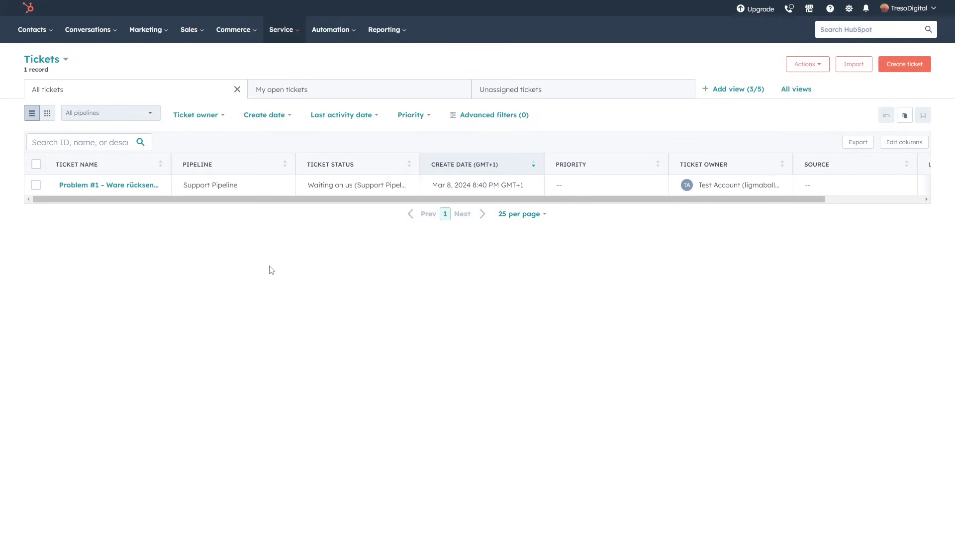
left_click(904, 64)
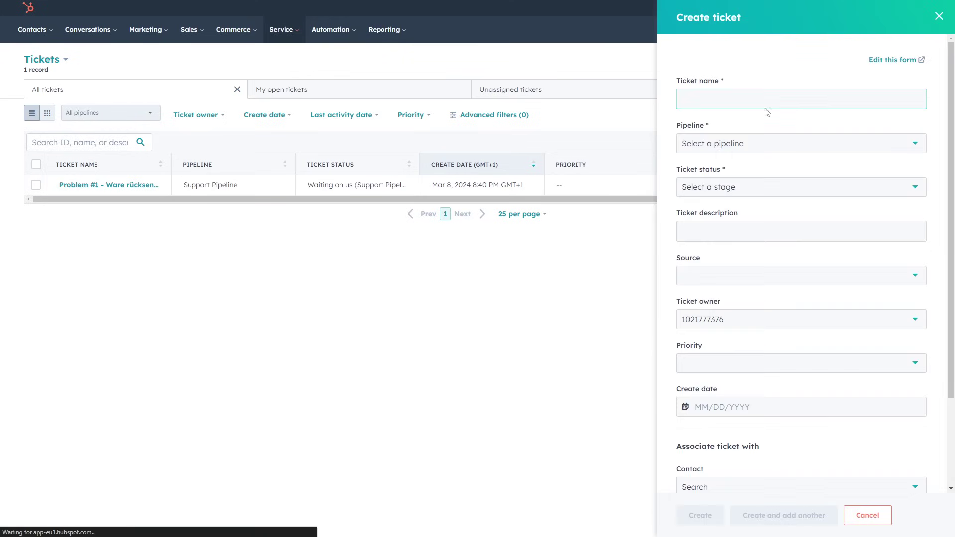
type("Ticket#1")
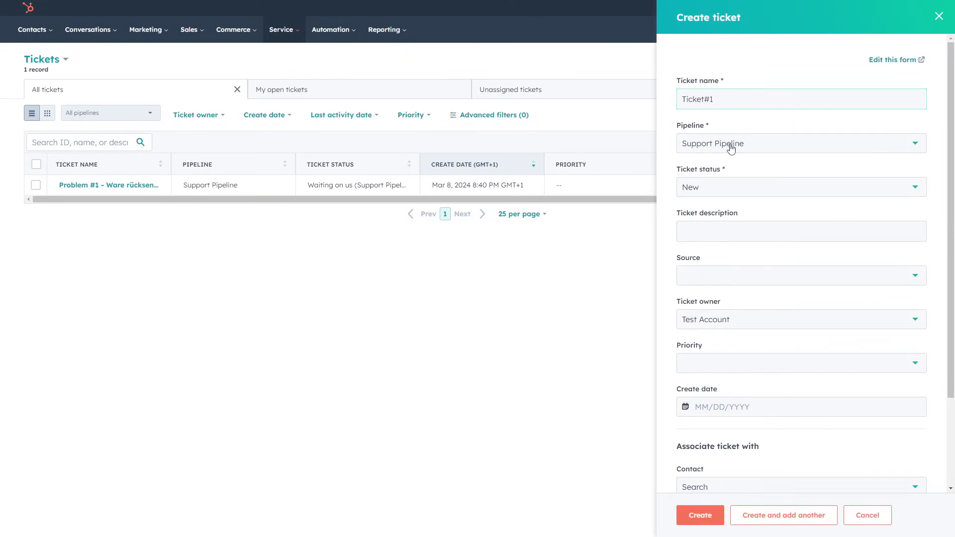
left_click(702, 189)
left_click(698, 164)
left_click(712, 284)
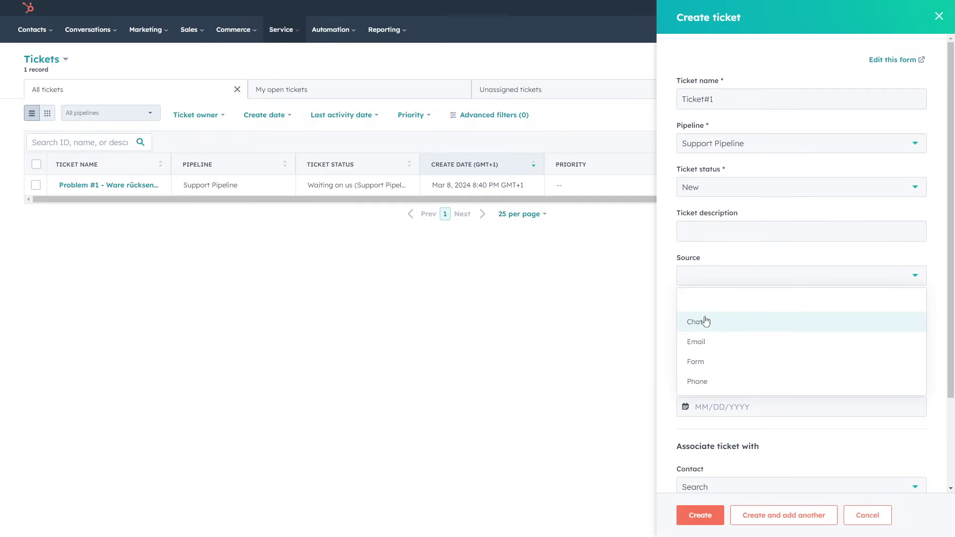
left_click(670, 340)
left_click(712, 283)
left_click(670, 338)
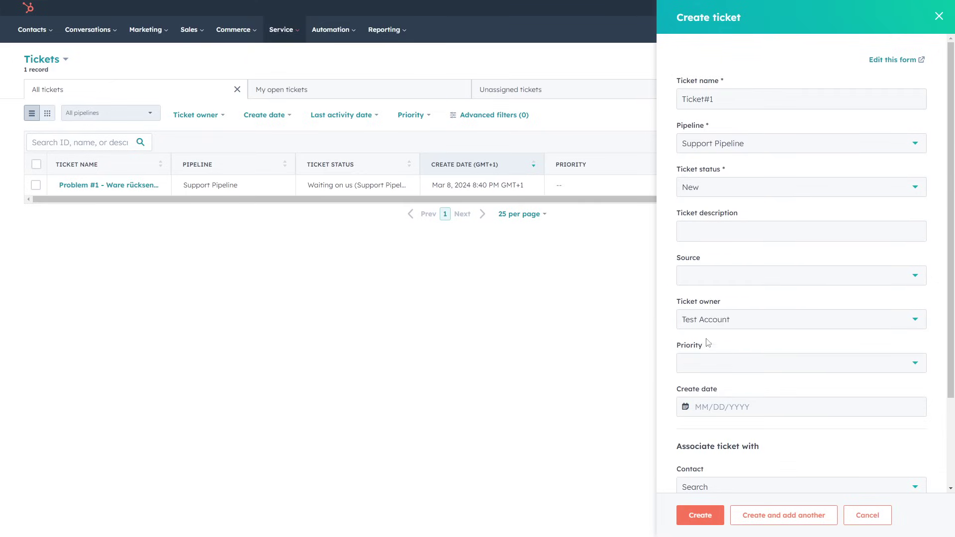
left_click(700, 328)
left_click(675, 338)
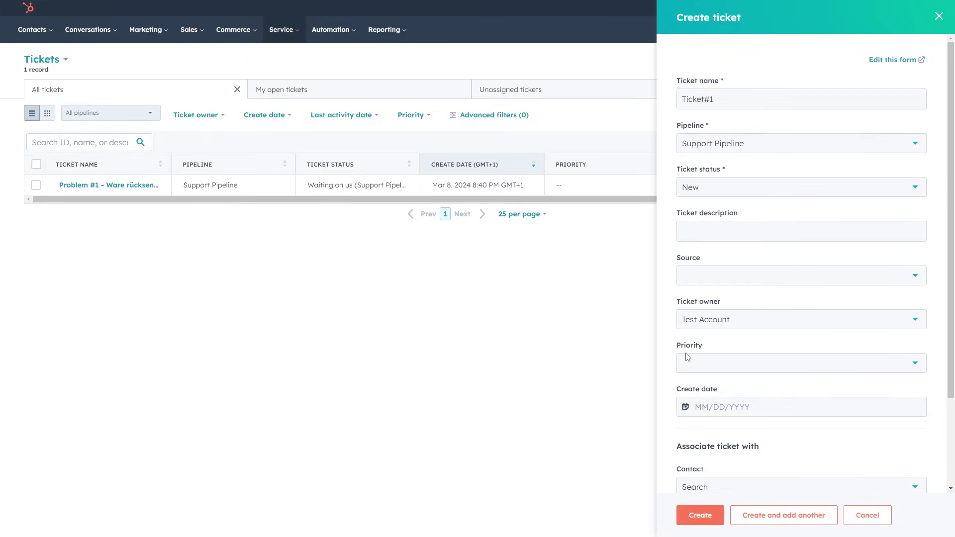
Set the ticket's priority to Low and its create date to 03/14/2024.
left_click(720, 369)
left_click(710, 404)
scroll(717, 358, "down", 2)
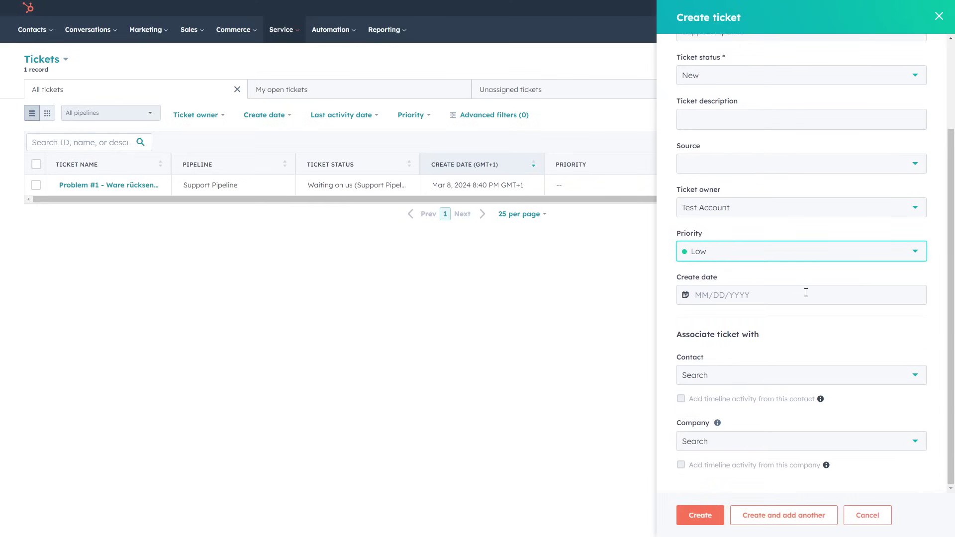
left_click(735, 296)
left_click(754, 396)
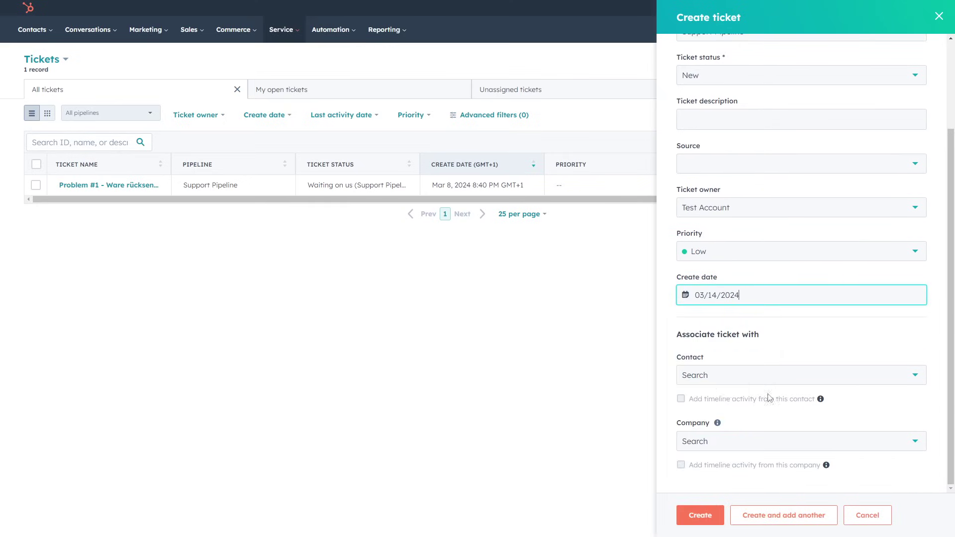
Associate the new ticket with the same existing contact that the draft invoice is billed to.
left_click(719, 379)
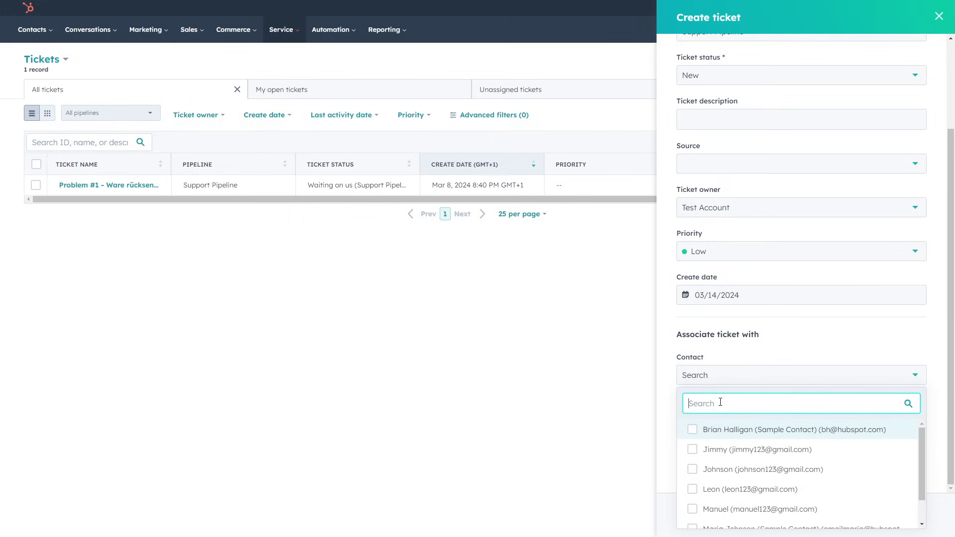
left_click(676, 420)
left_click(713, 378)
scroll(695, 458, "down", 1)
left_click(692, 440)
left_click(672, 490)
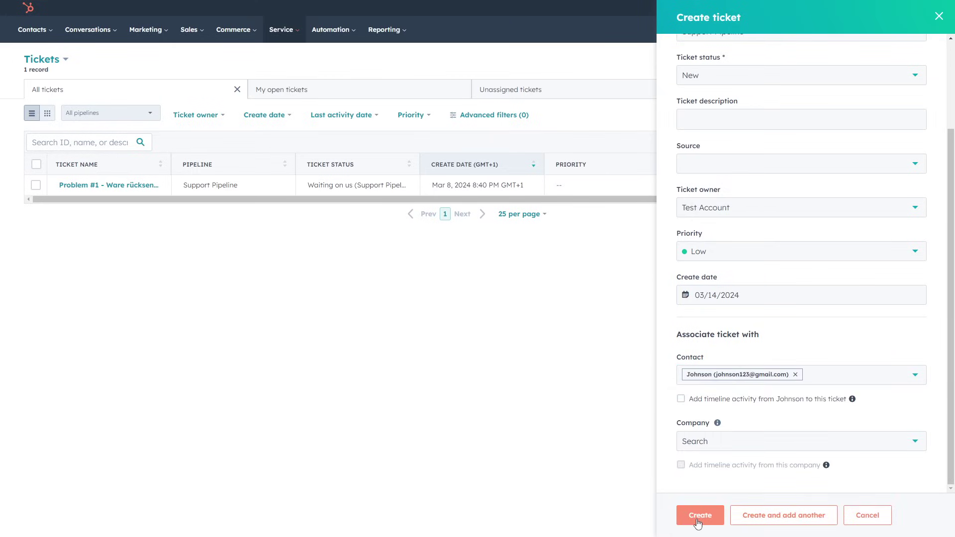
Create the ticket and open the activity history in its record.
left_click(695, 515)
left_click(66, 184)
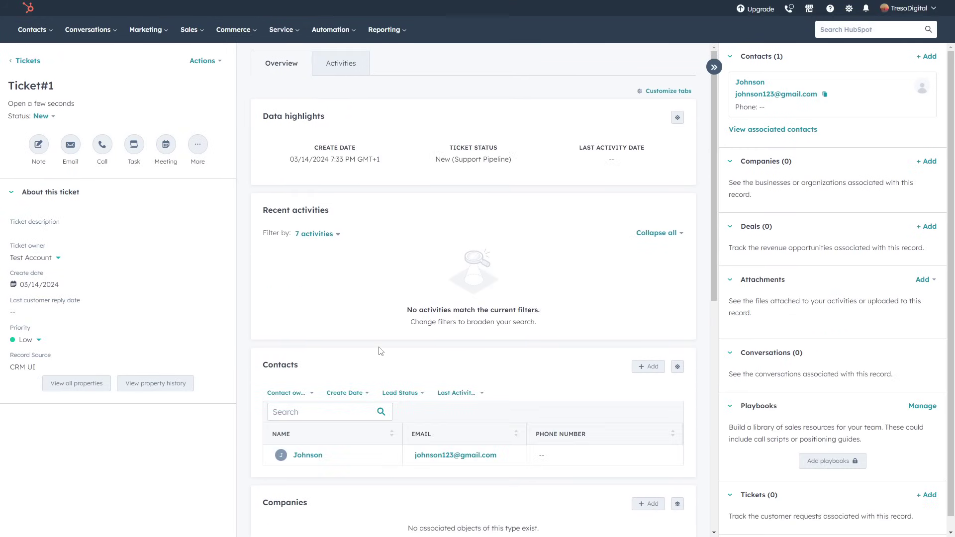
left_click(341, 66)
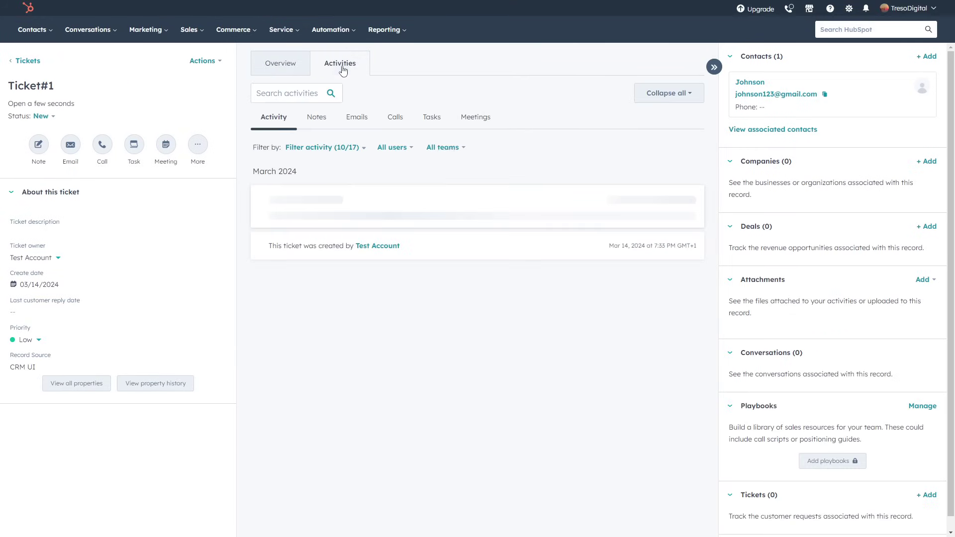
Look through the ticket's notes, emails, calls, tasks and meetings in its activity history.
left_click(321, 118)
left_click(357, 119)
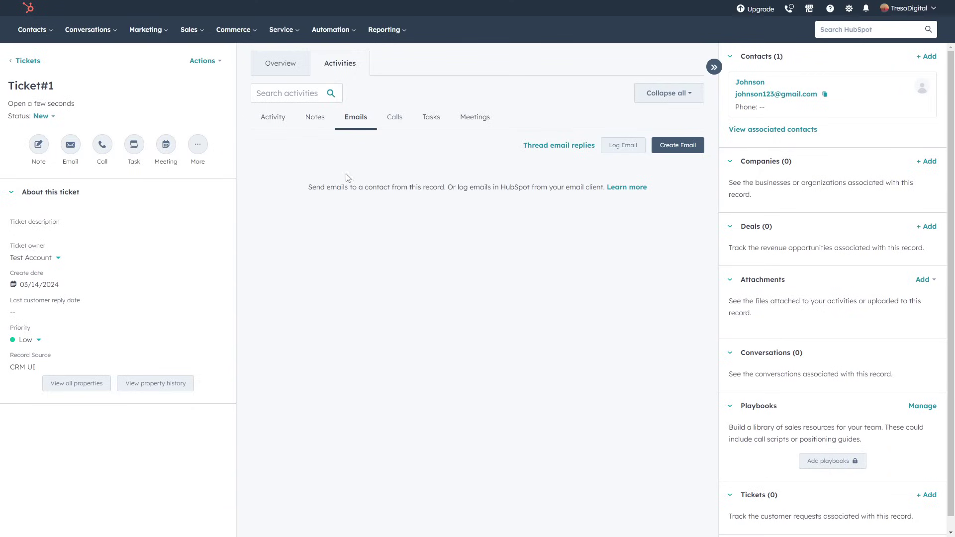
left_click_drag(308, 192, 463, 192)
left_click(418, 160)
left_click(395, 118)
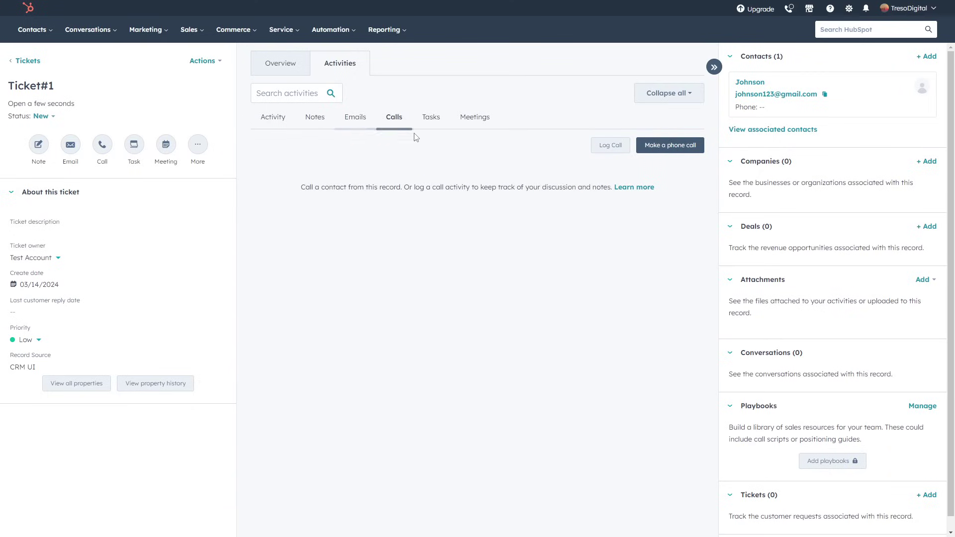
left_click(431, 118)
left_click(476, 120)
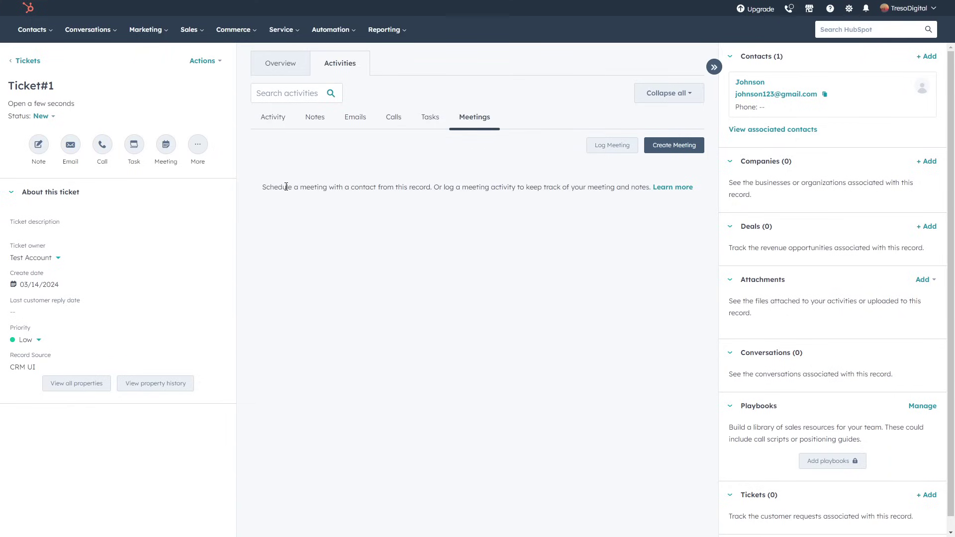
left_click_drag(286, 186, 559, 187)
left_click(445, 295)
Open the reporting dashboards and look over the dashboard selector and the reports on Website-Analytics.
left_click(391, 28)
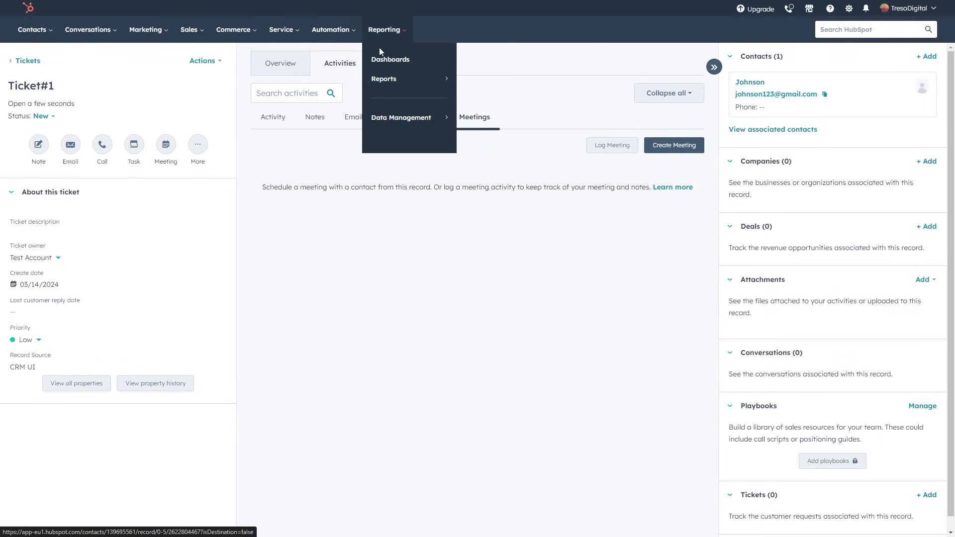
left_click(405, 60)
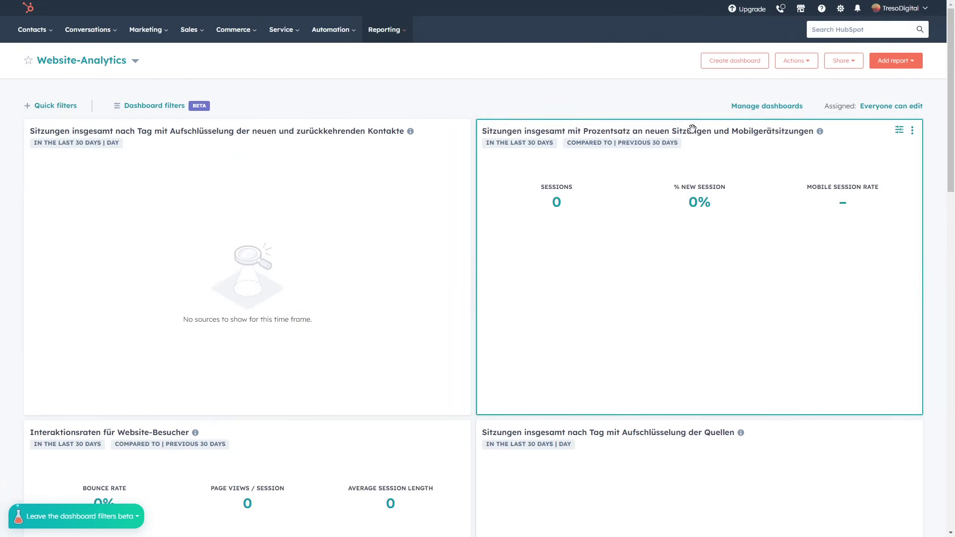
left_click(134, 61)
left_click(385, 86)
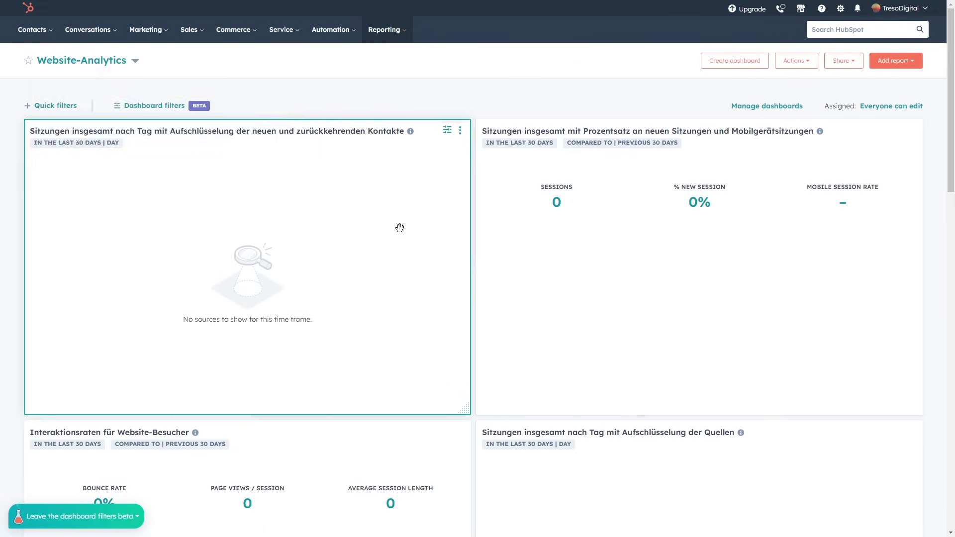
scroll(438, 283, "down", 14)
scroll(454, 309, "up", 14)
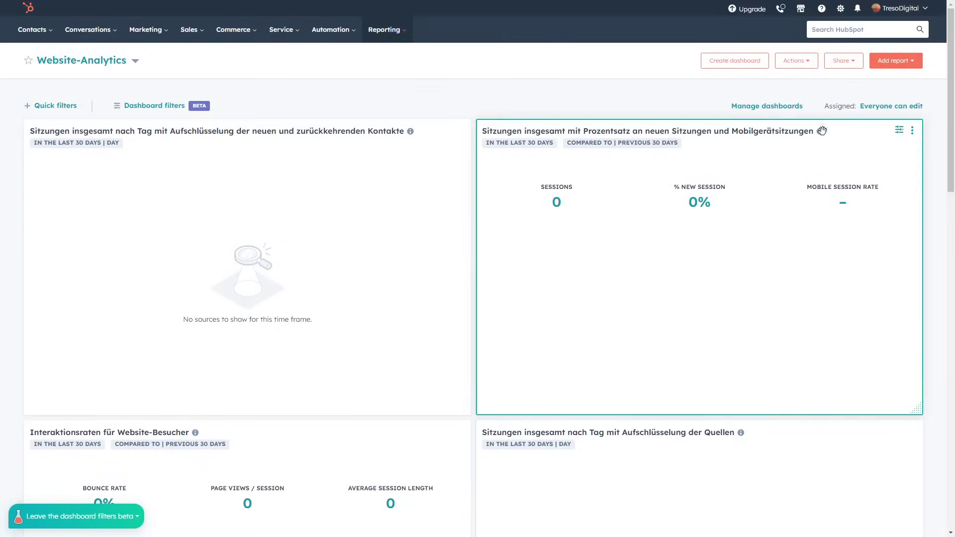
Start a new dashboard from the Email Overview template, keeping all six included reports.
left_click(725, 63)
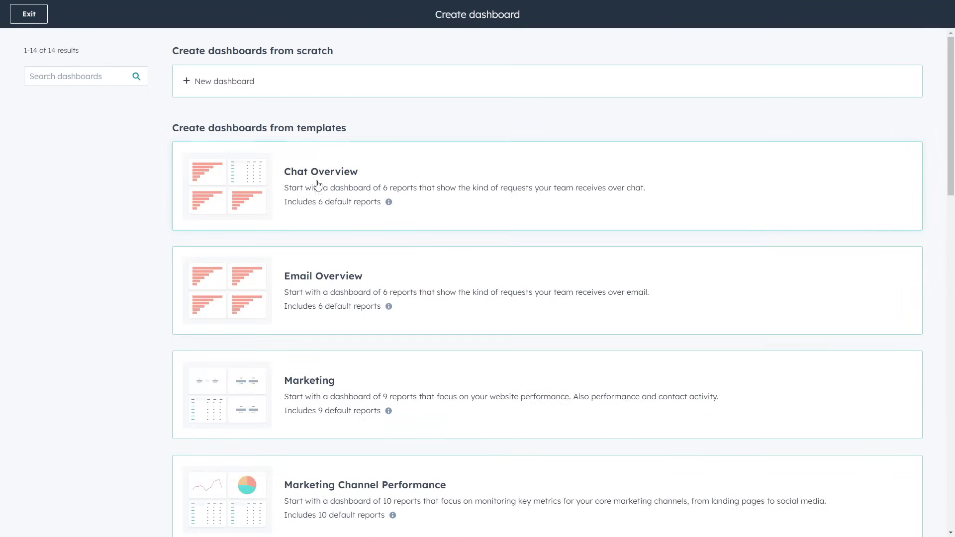
scroll(188, 217, "down", 8)
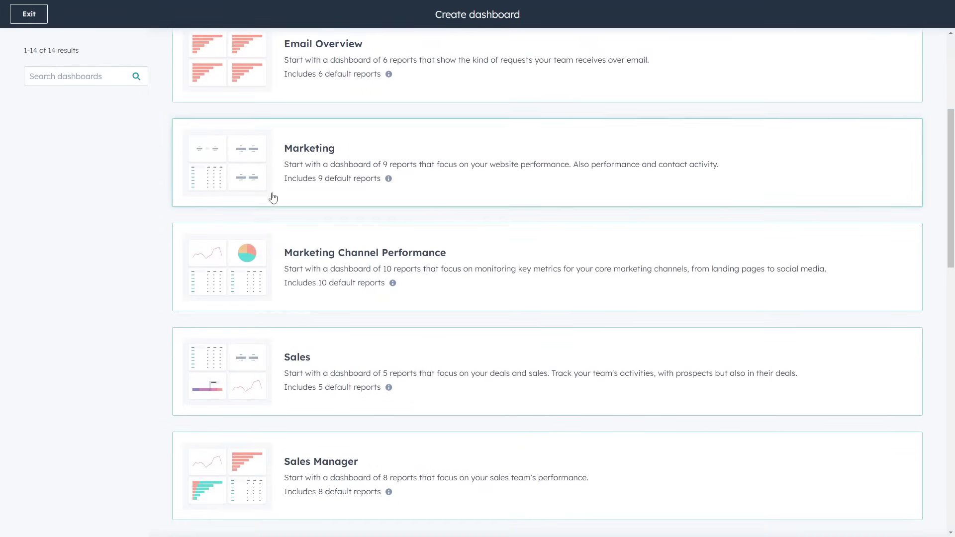
scroll(196, 219, "down", 13)
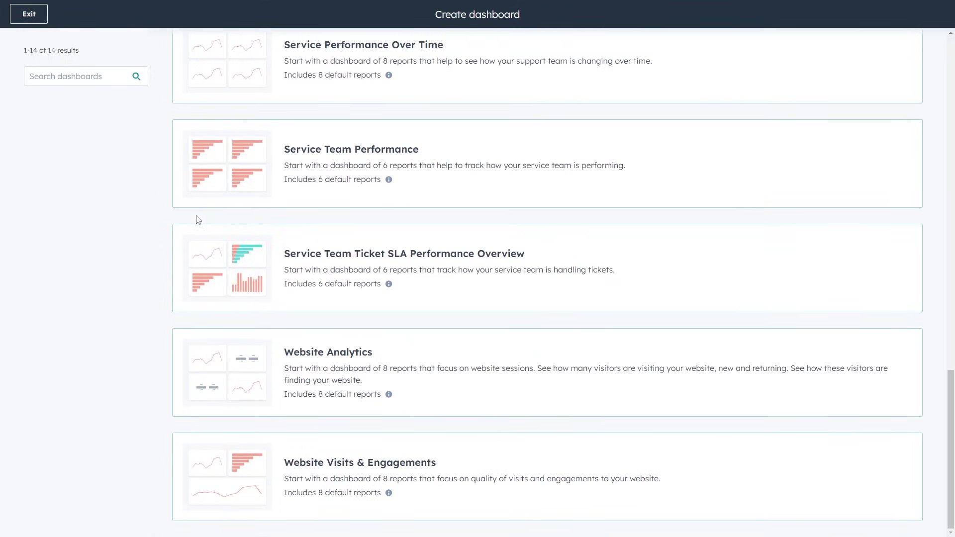
scroll(207, 388, "up", 12)
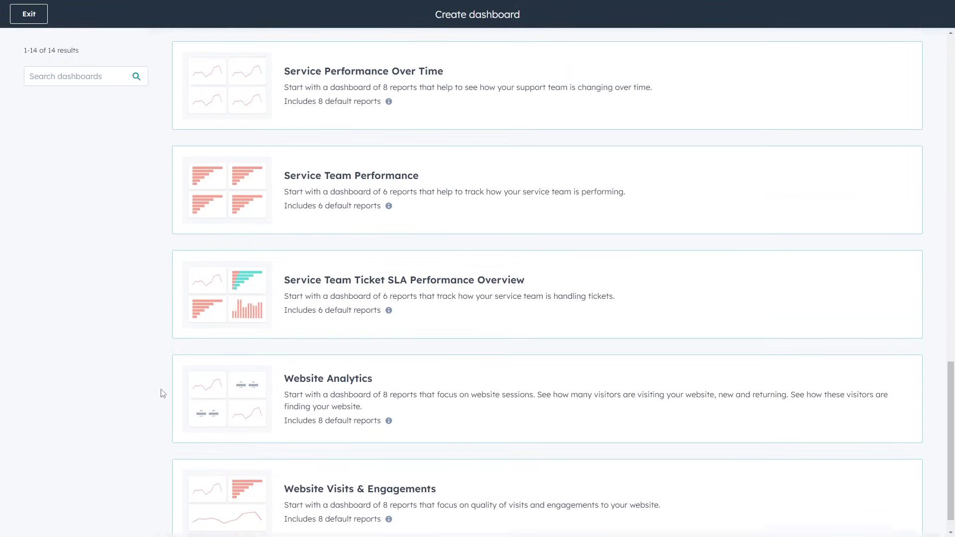
scroll(215, 375, "up", 5)
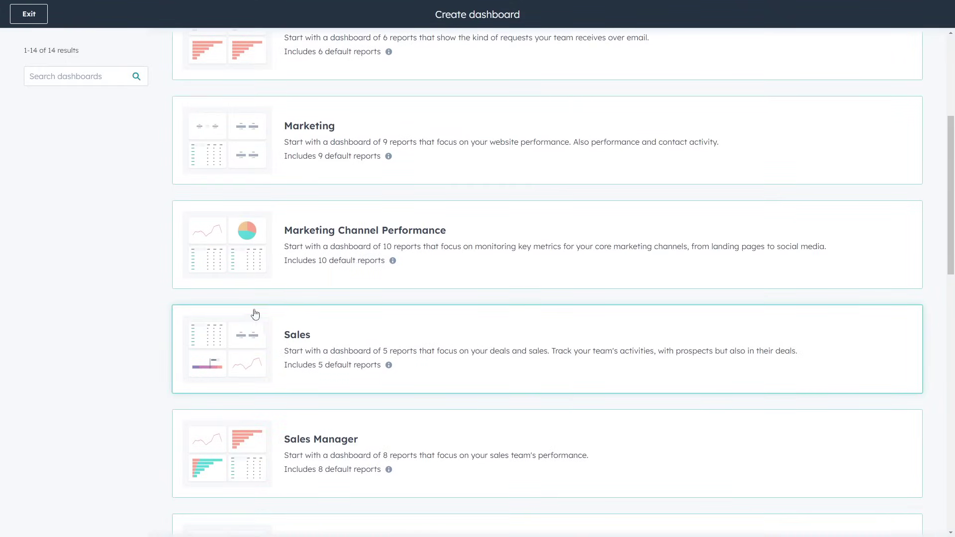
scroll(256, 314, "up", 5)
scroll(373, 301, "up", 1)
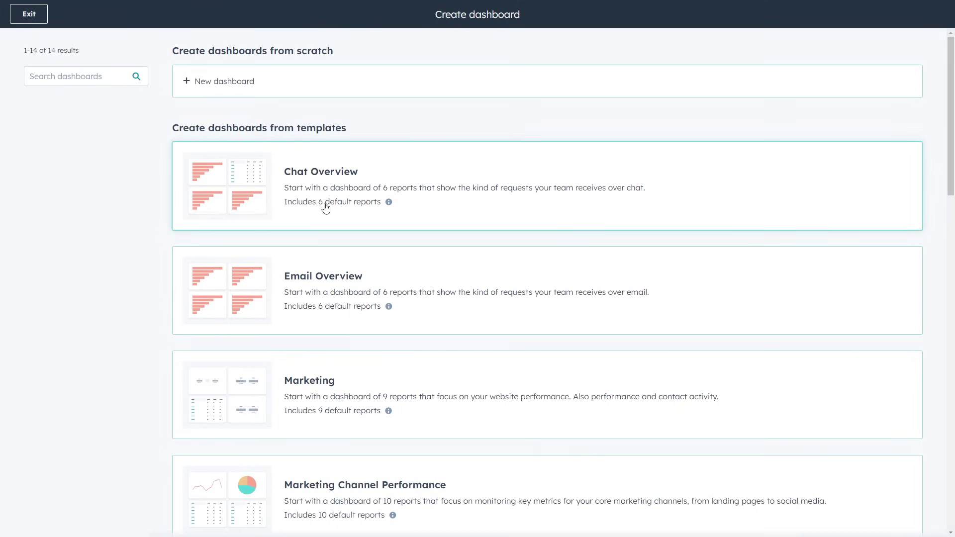
left_click(315, 295)
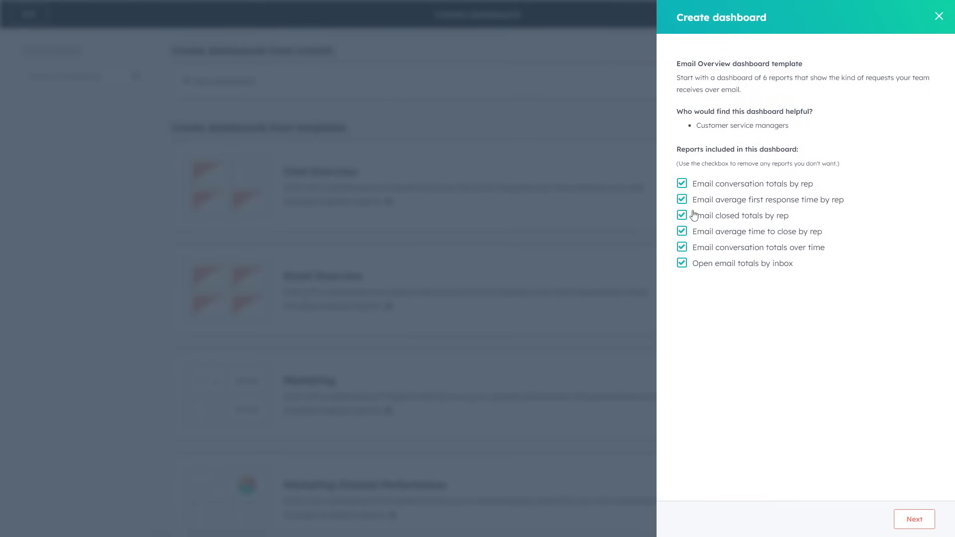
left_click(896, 526)
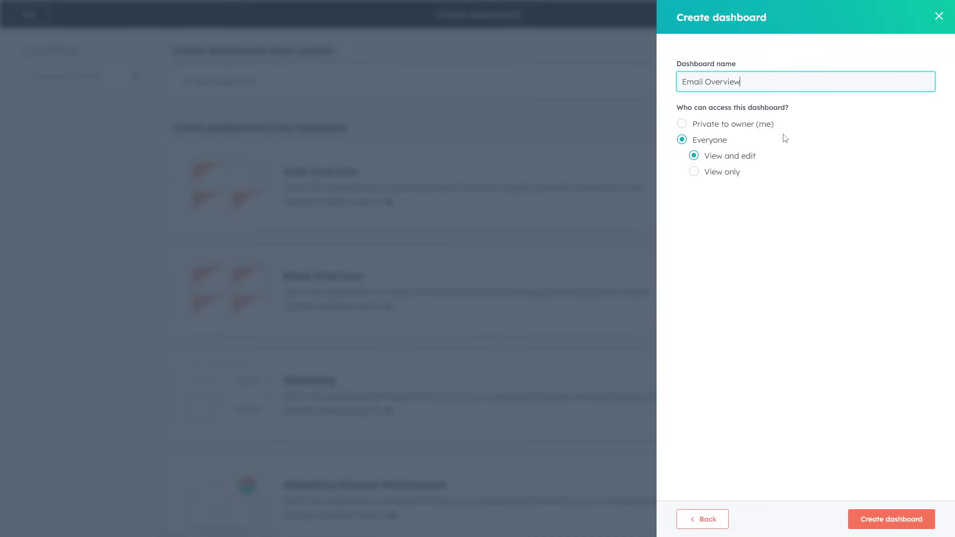
Name the dashboard "EmailDashboard#1", make it private to the owner, and create it.
left_click_drag(749, 83, 681, 93)
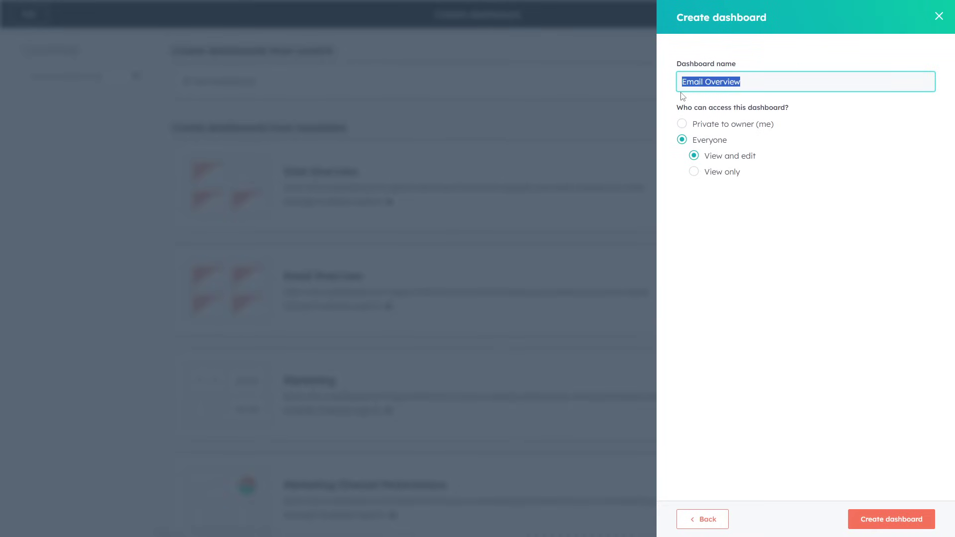
type("EmailDashboard#1")
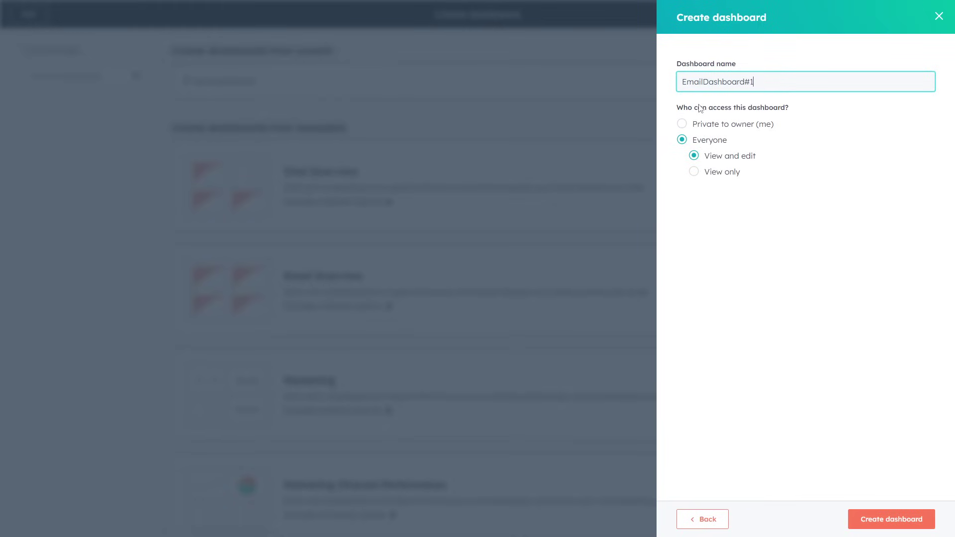
left_click(686, 128)
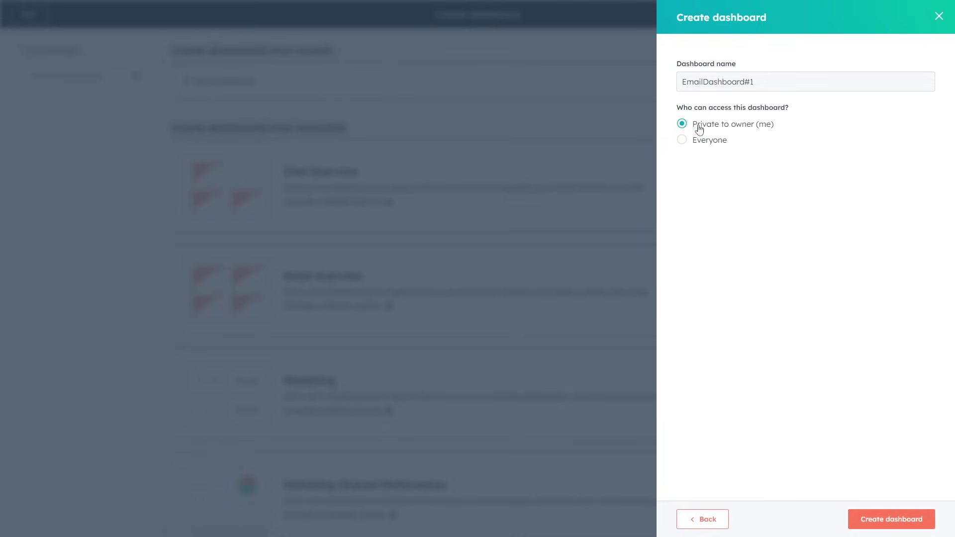
left_click(903, 518)
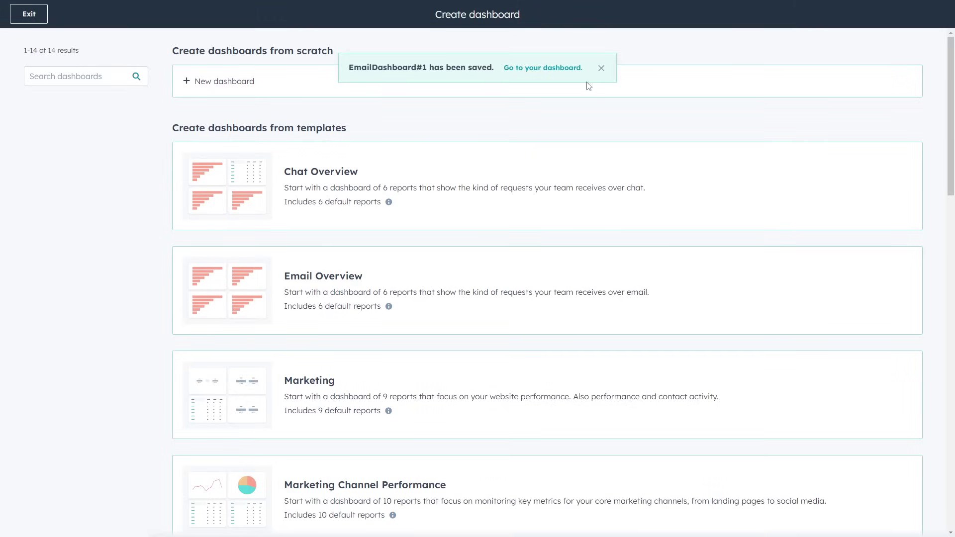
Open the newly created email dashboard and review all of its reports.
left_click(557, 67)
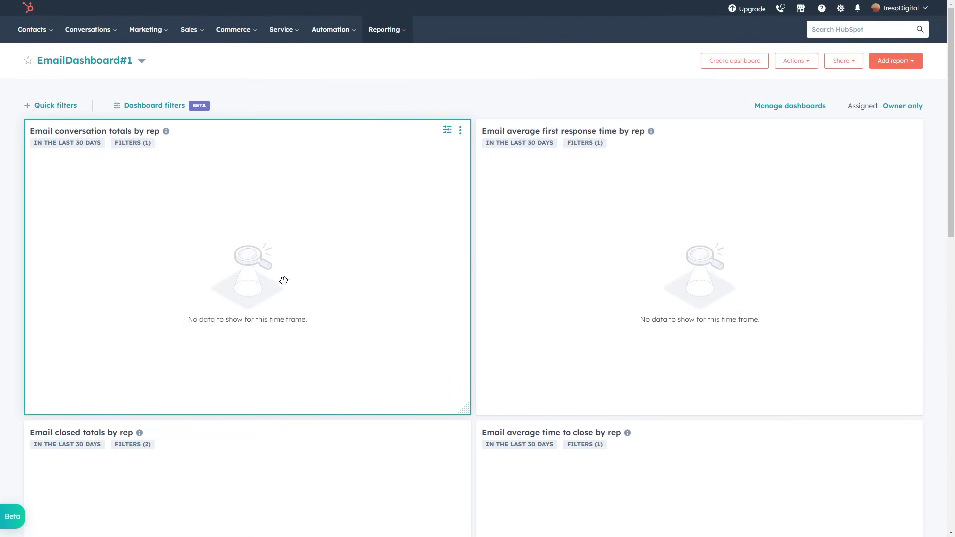
scroll(218, 185, "down", 9)
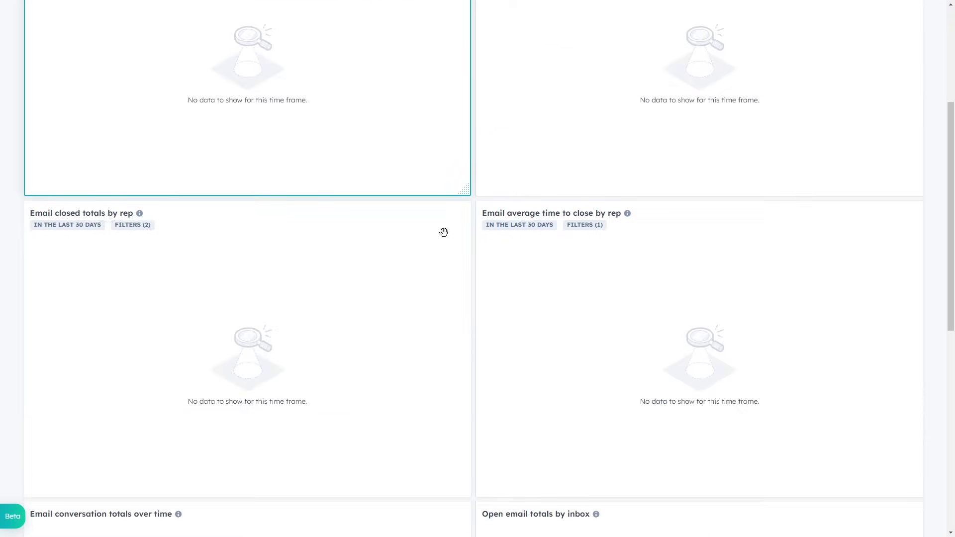
scroll(432, 341, "up", 2)
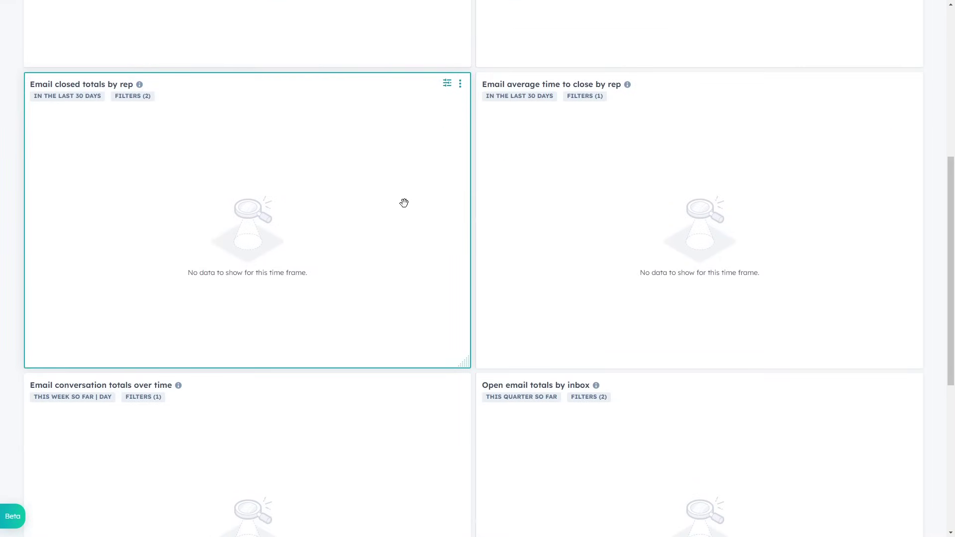
scroll(403, 205, "down", 5)
scroll(527, 320, "up", 12)
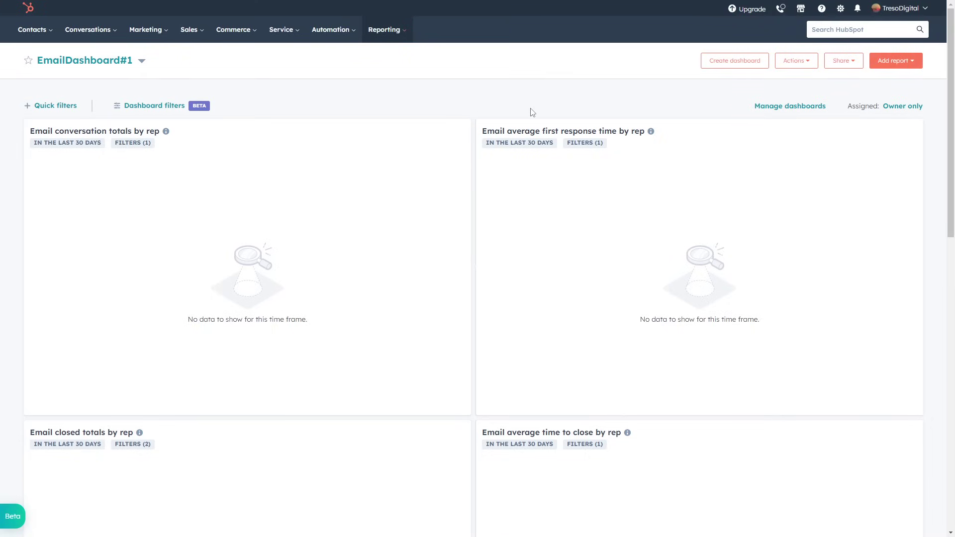
scroll(333, 183, "down", 12)
scroll(481, 266, "up", 12)
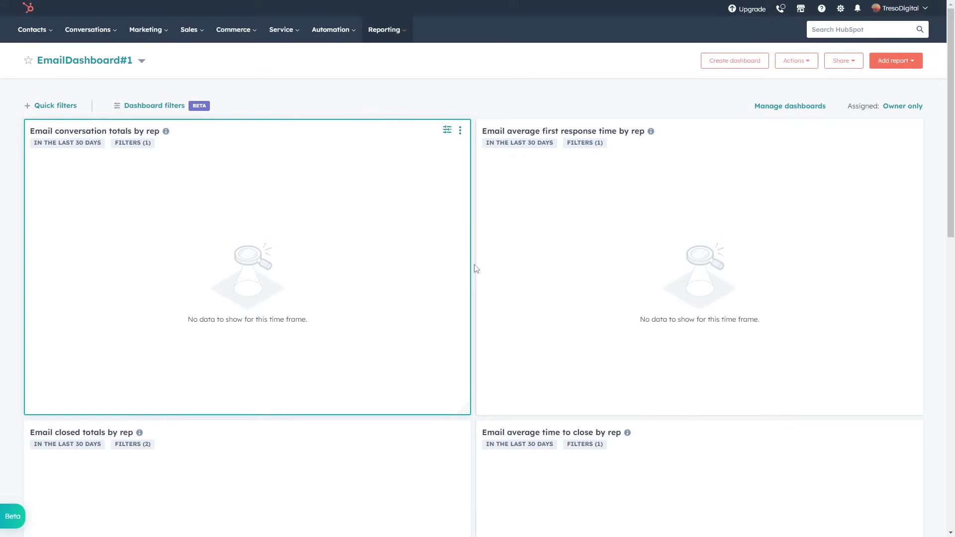
Switch to the Website-Analytics dashboard, review its visitor and session reports, and return to the home page.
left_click(82, 61)
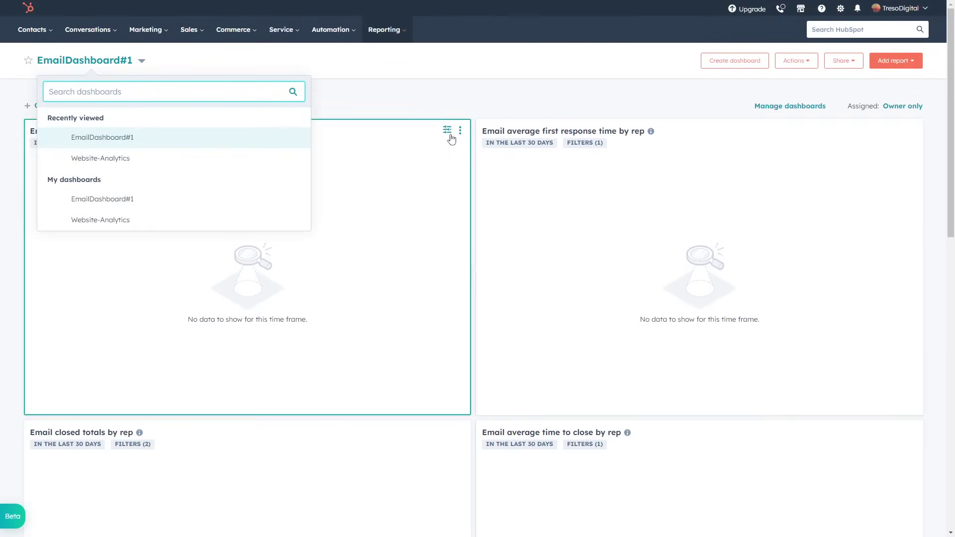
left_click(112, 160)
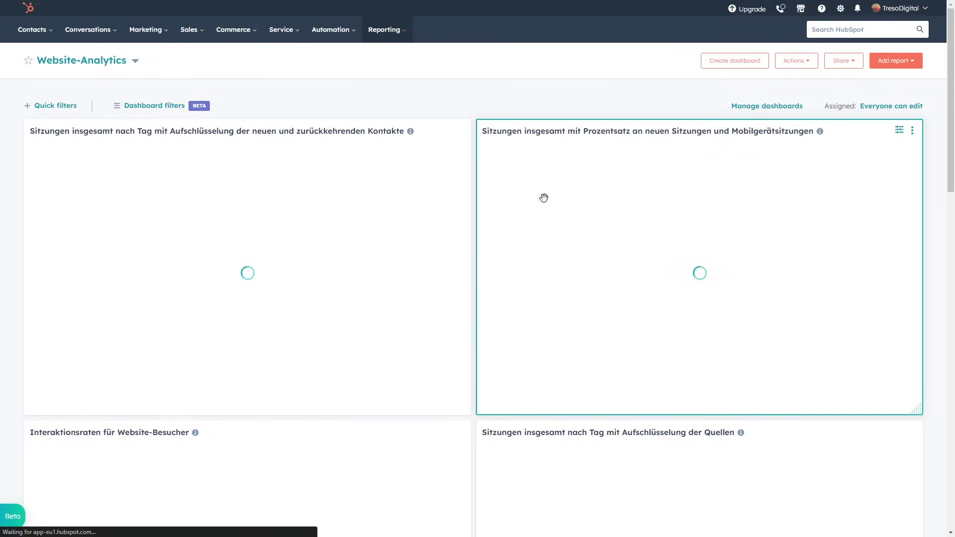
scroll(240, 196, "down", 10)
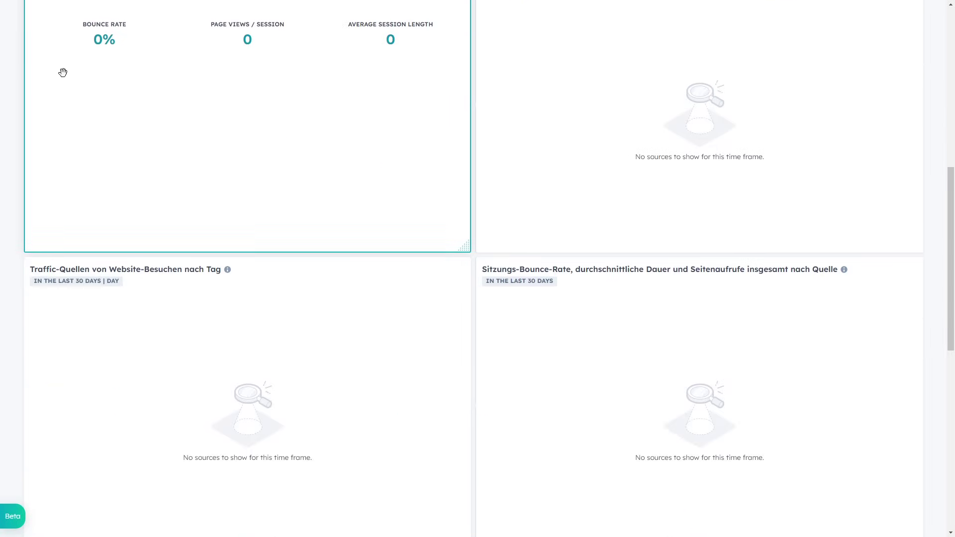
scroll(63, 72, "up", 2)
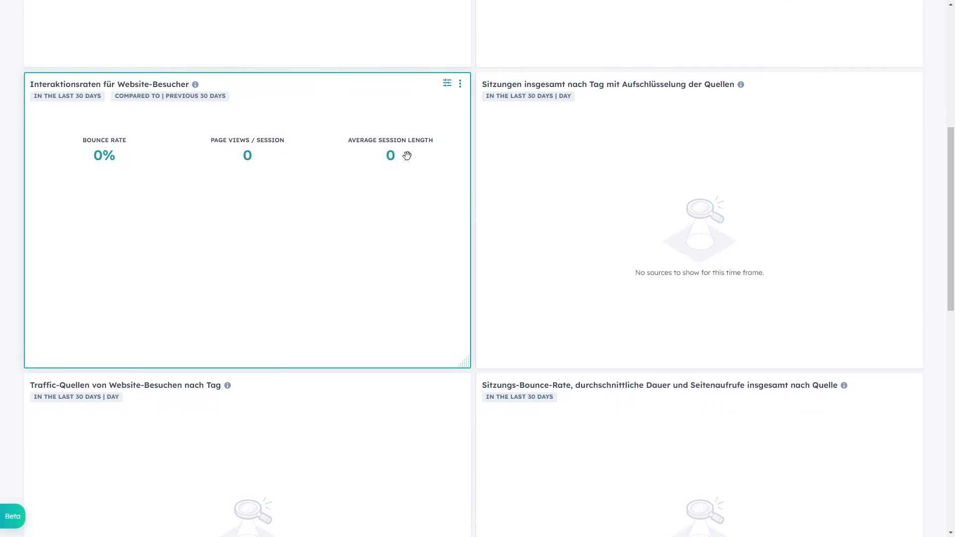
scroll(417, 223, "down", 11)
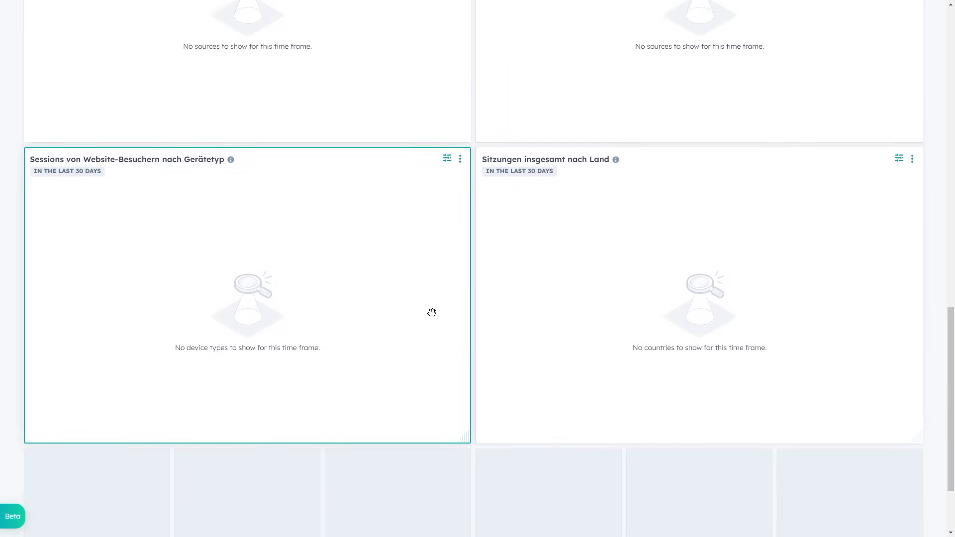
scroll(432, 313, "up", 1)
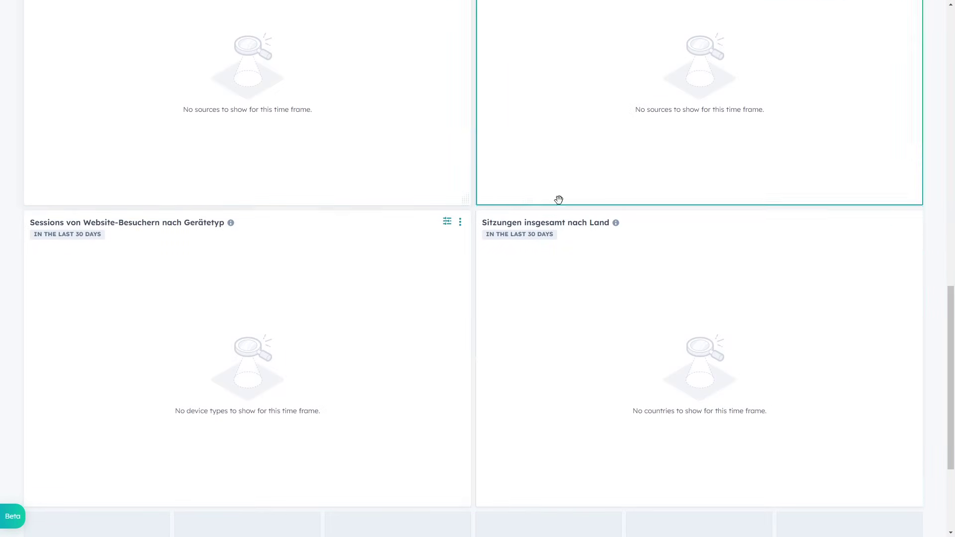
scroll(354, 365, "up", 4)
scroll(274, 336, "down", 4)
scroll(399, 344, "up", 1)
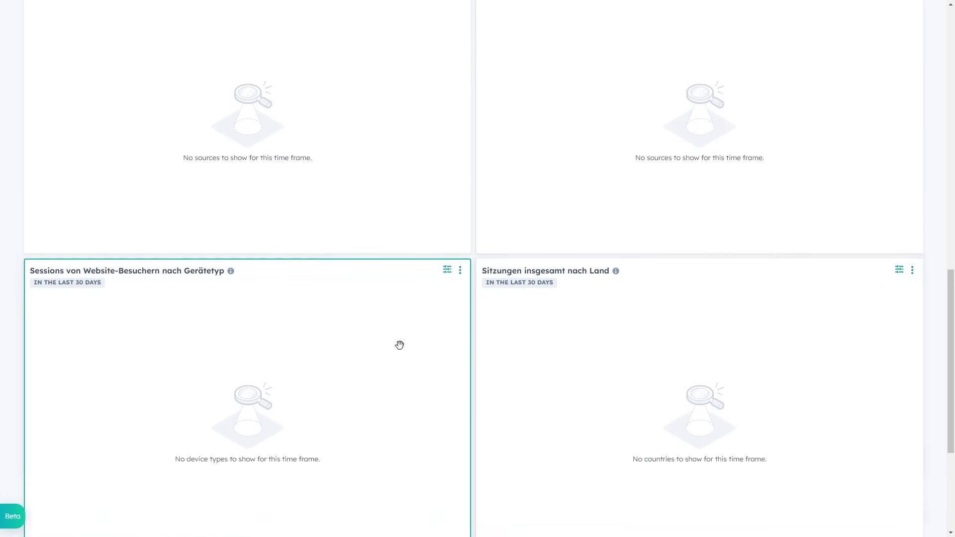
scroll(408, 346, "up", 8)
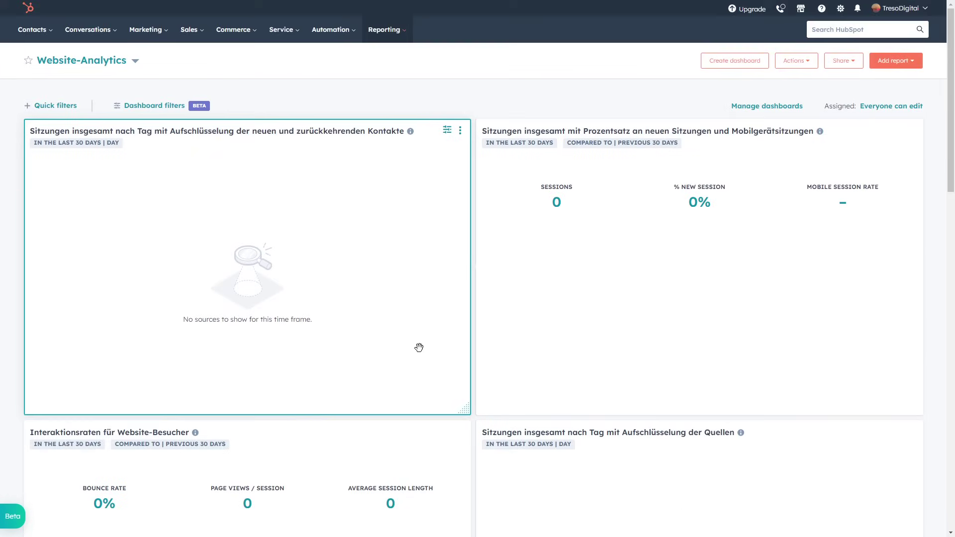
left_click(29, 10)
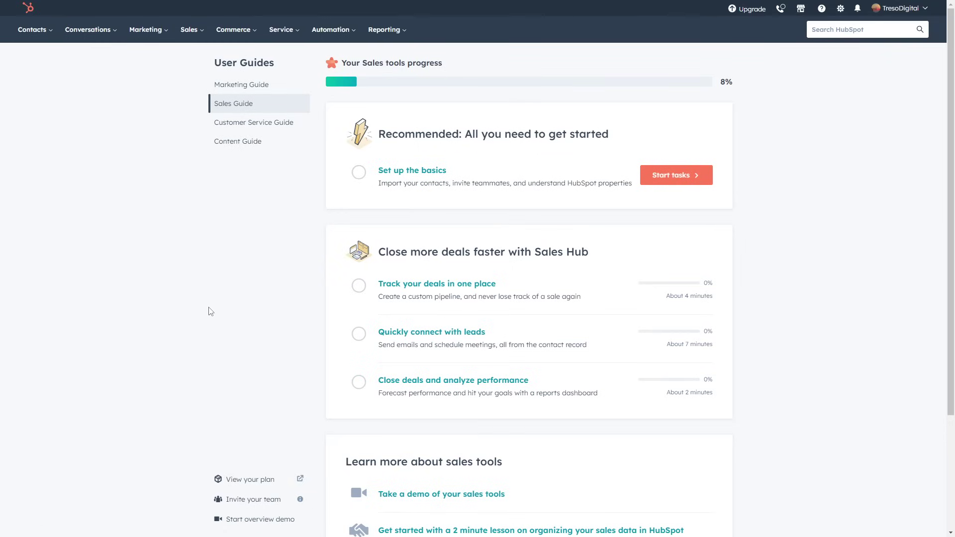